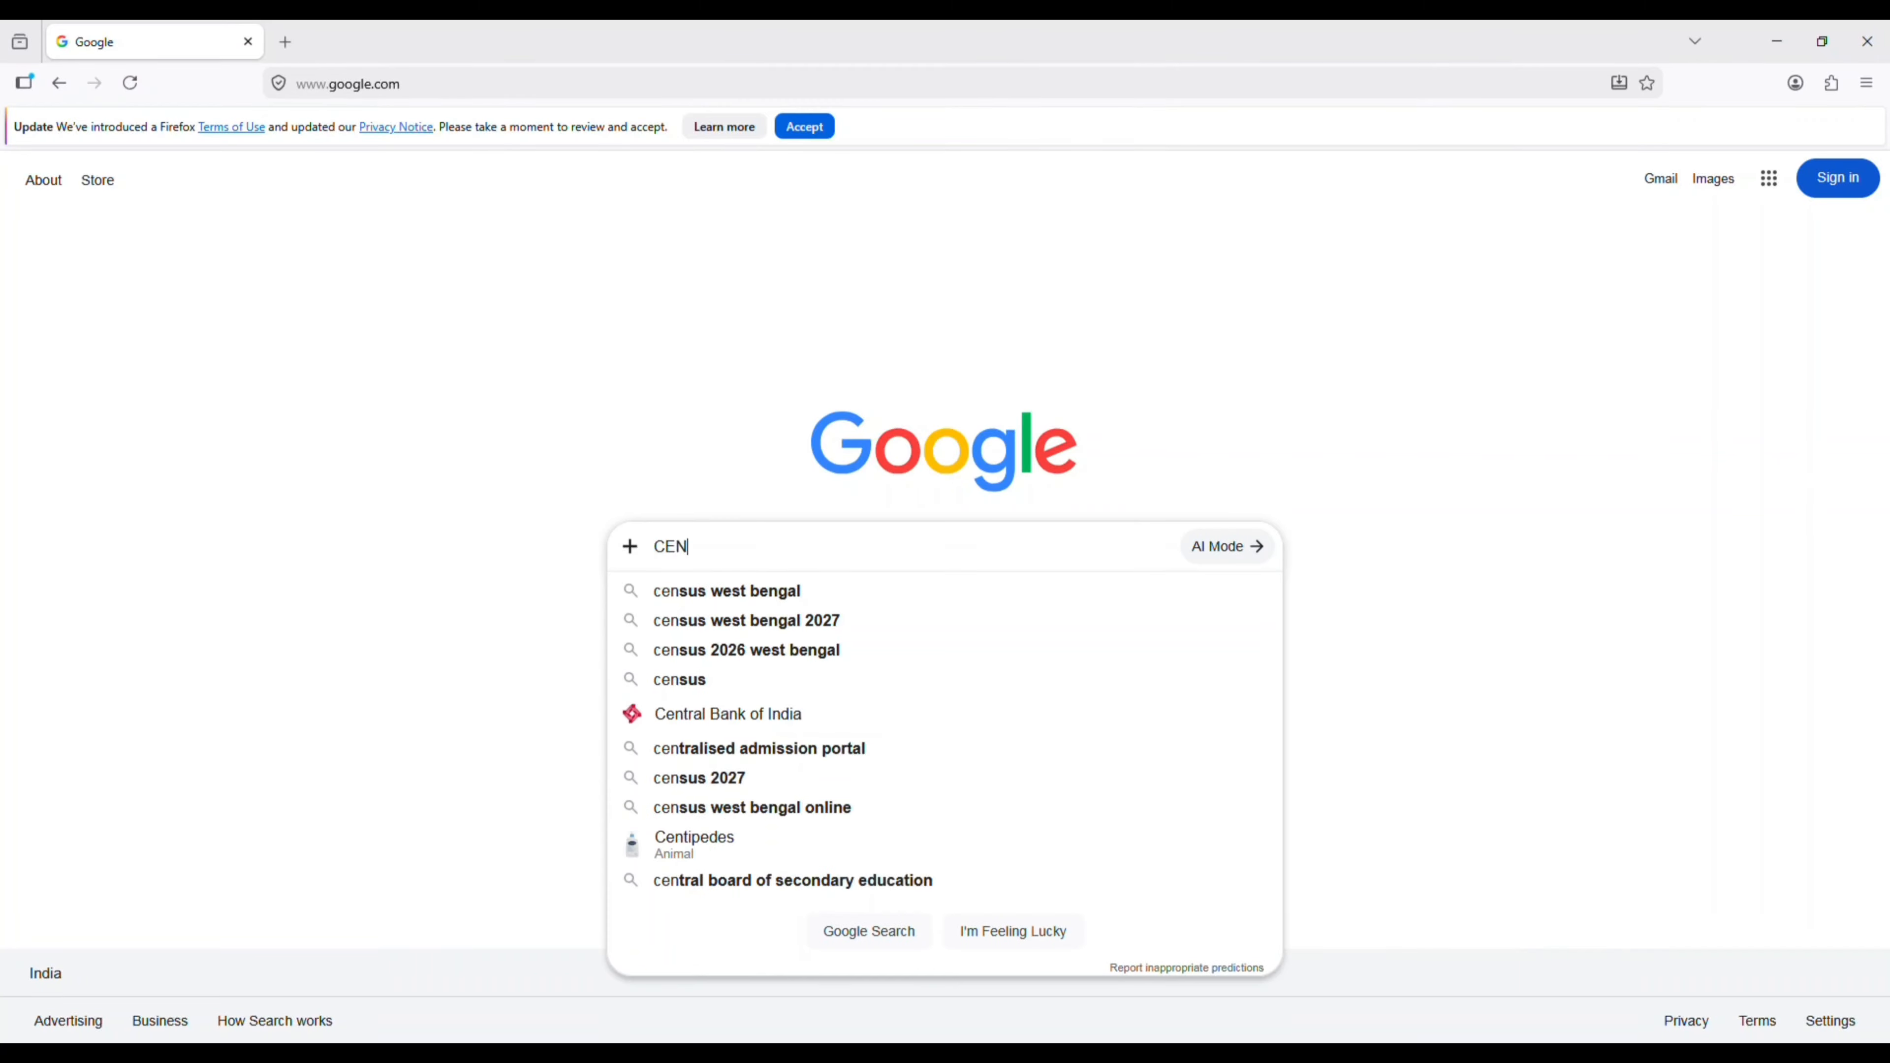
- Search the web for "CENCUS 2027" and open the Self-Enumeration (SE) site at se.census.gov.in
text(7)
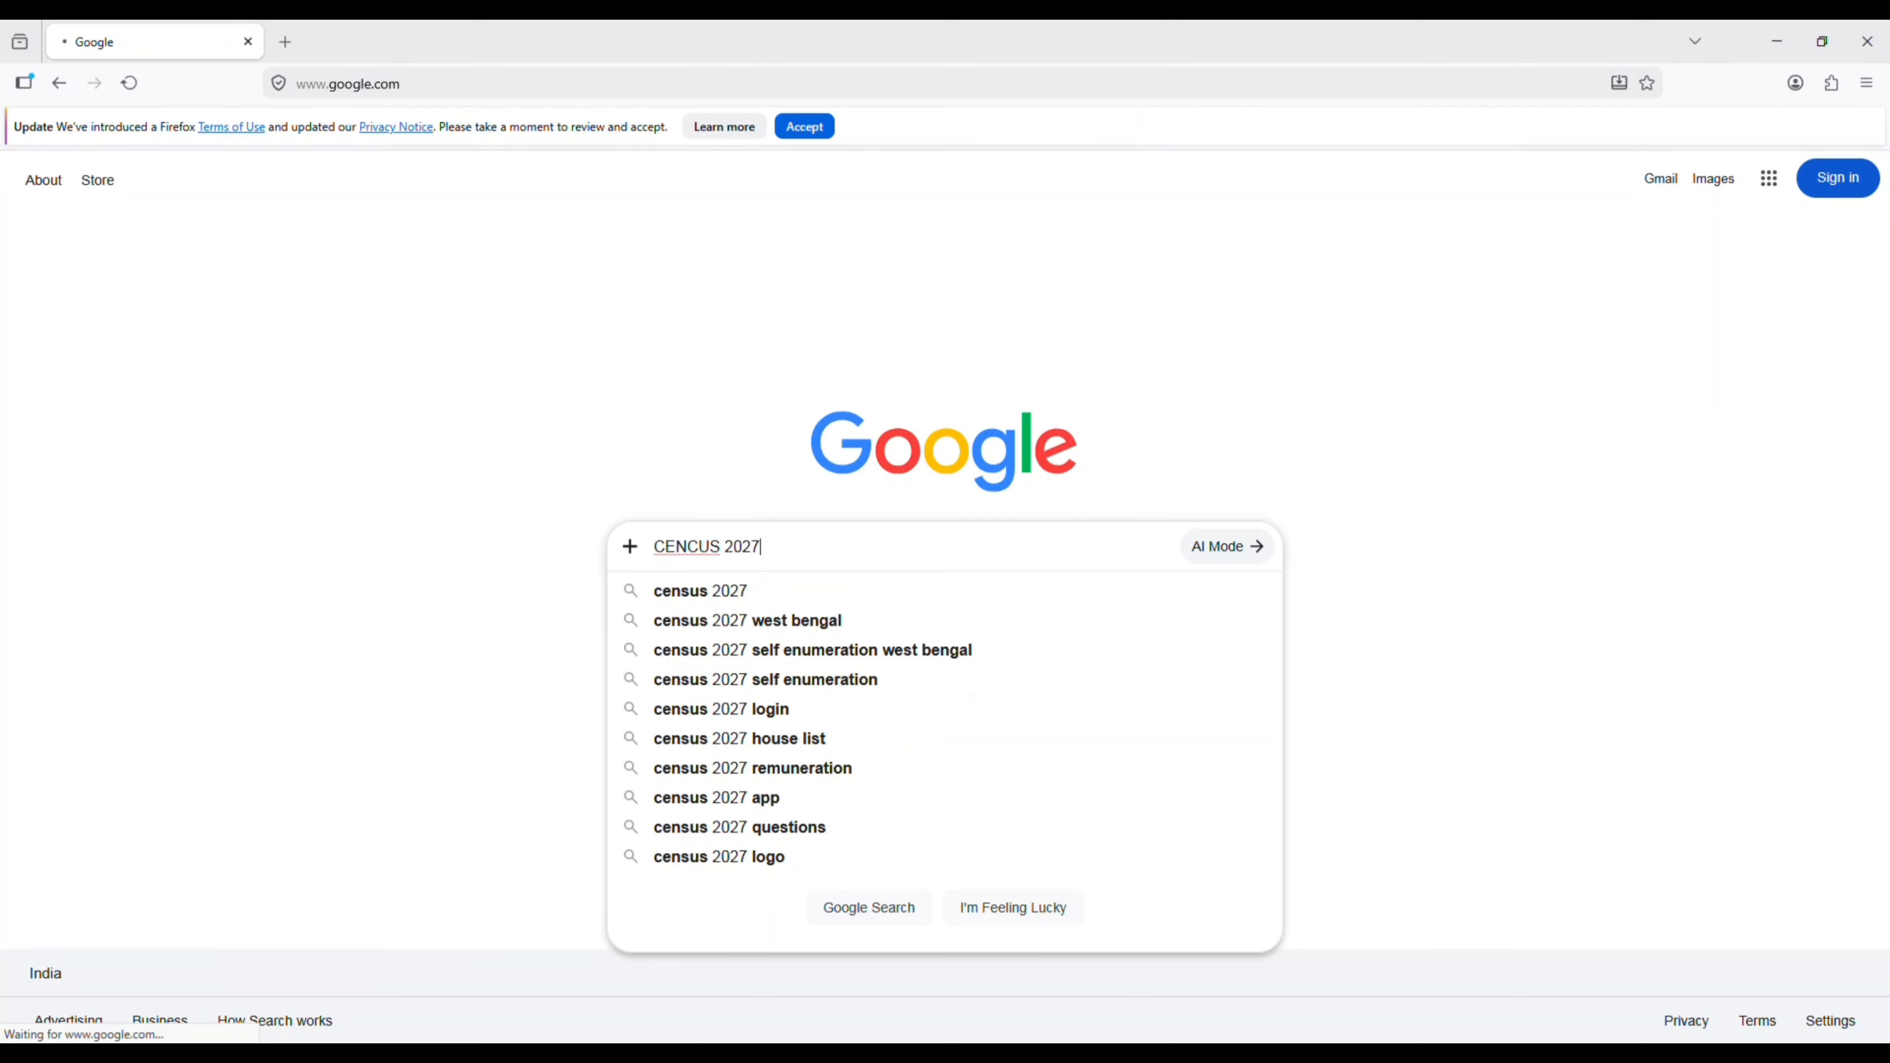
key(Return)
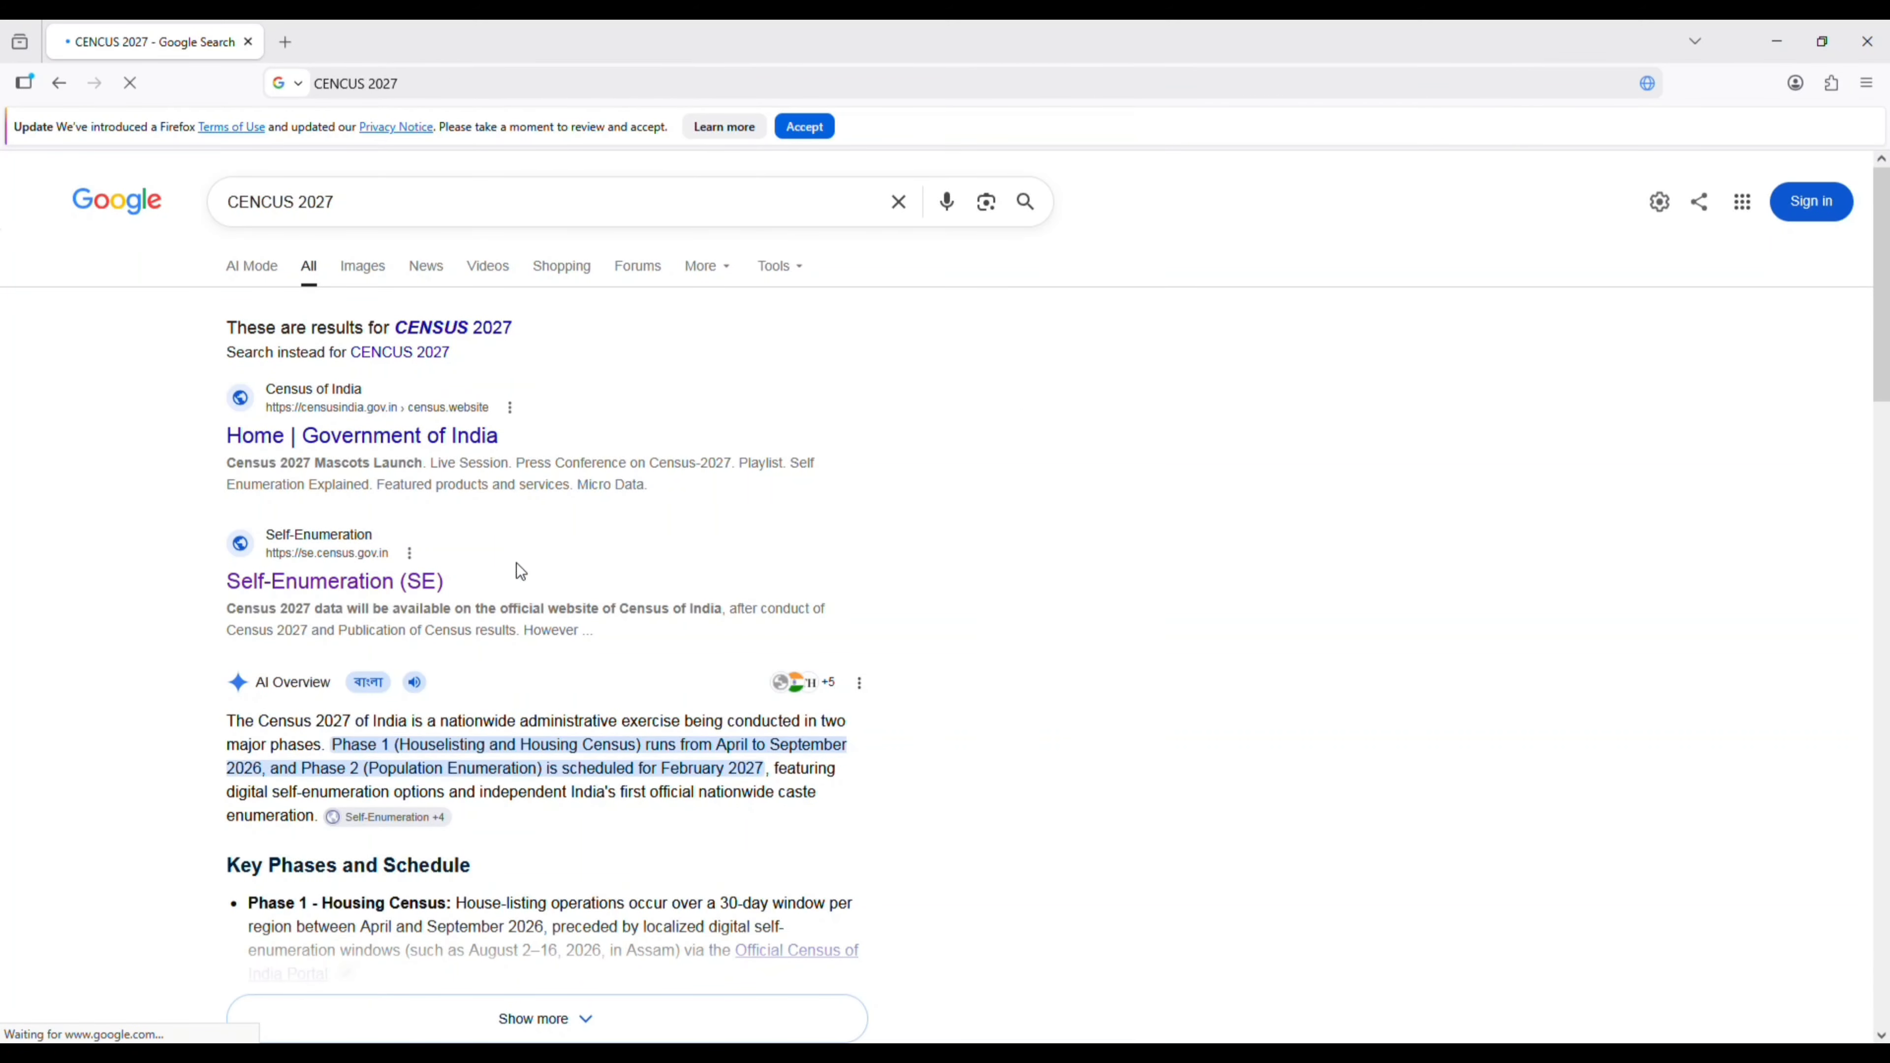
click(417, 582)
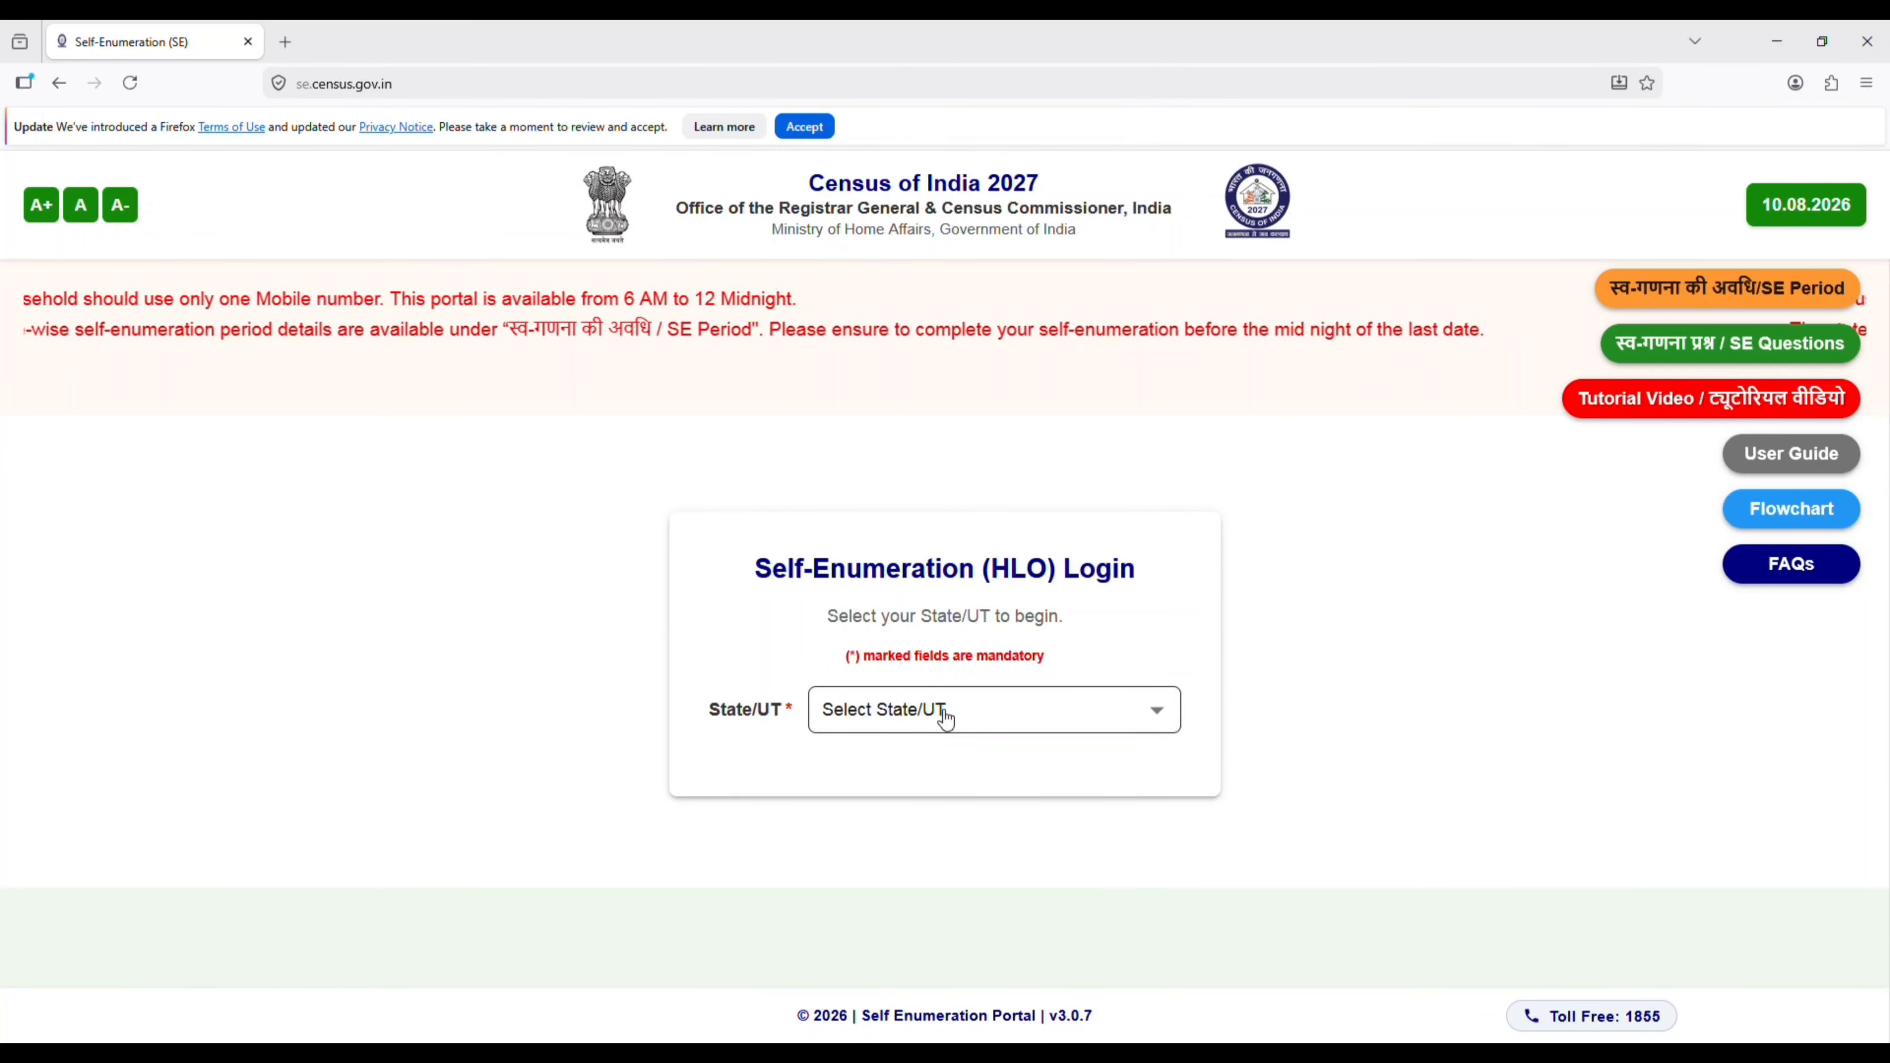
- Choose West Bengal as the State/UT, read through the welcome message and acknowledge it
click(946, 719)
scroll(927, 714, down, 5)
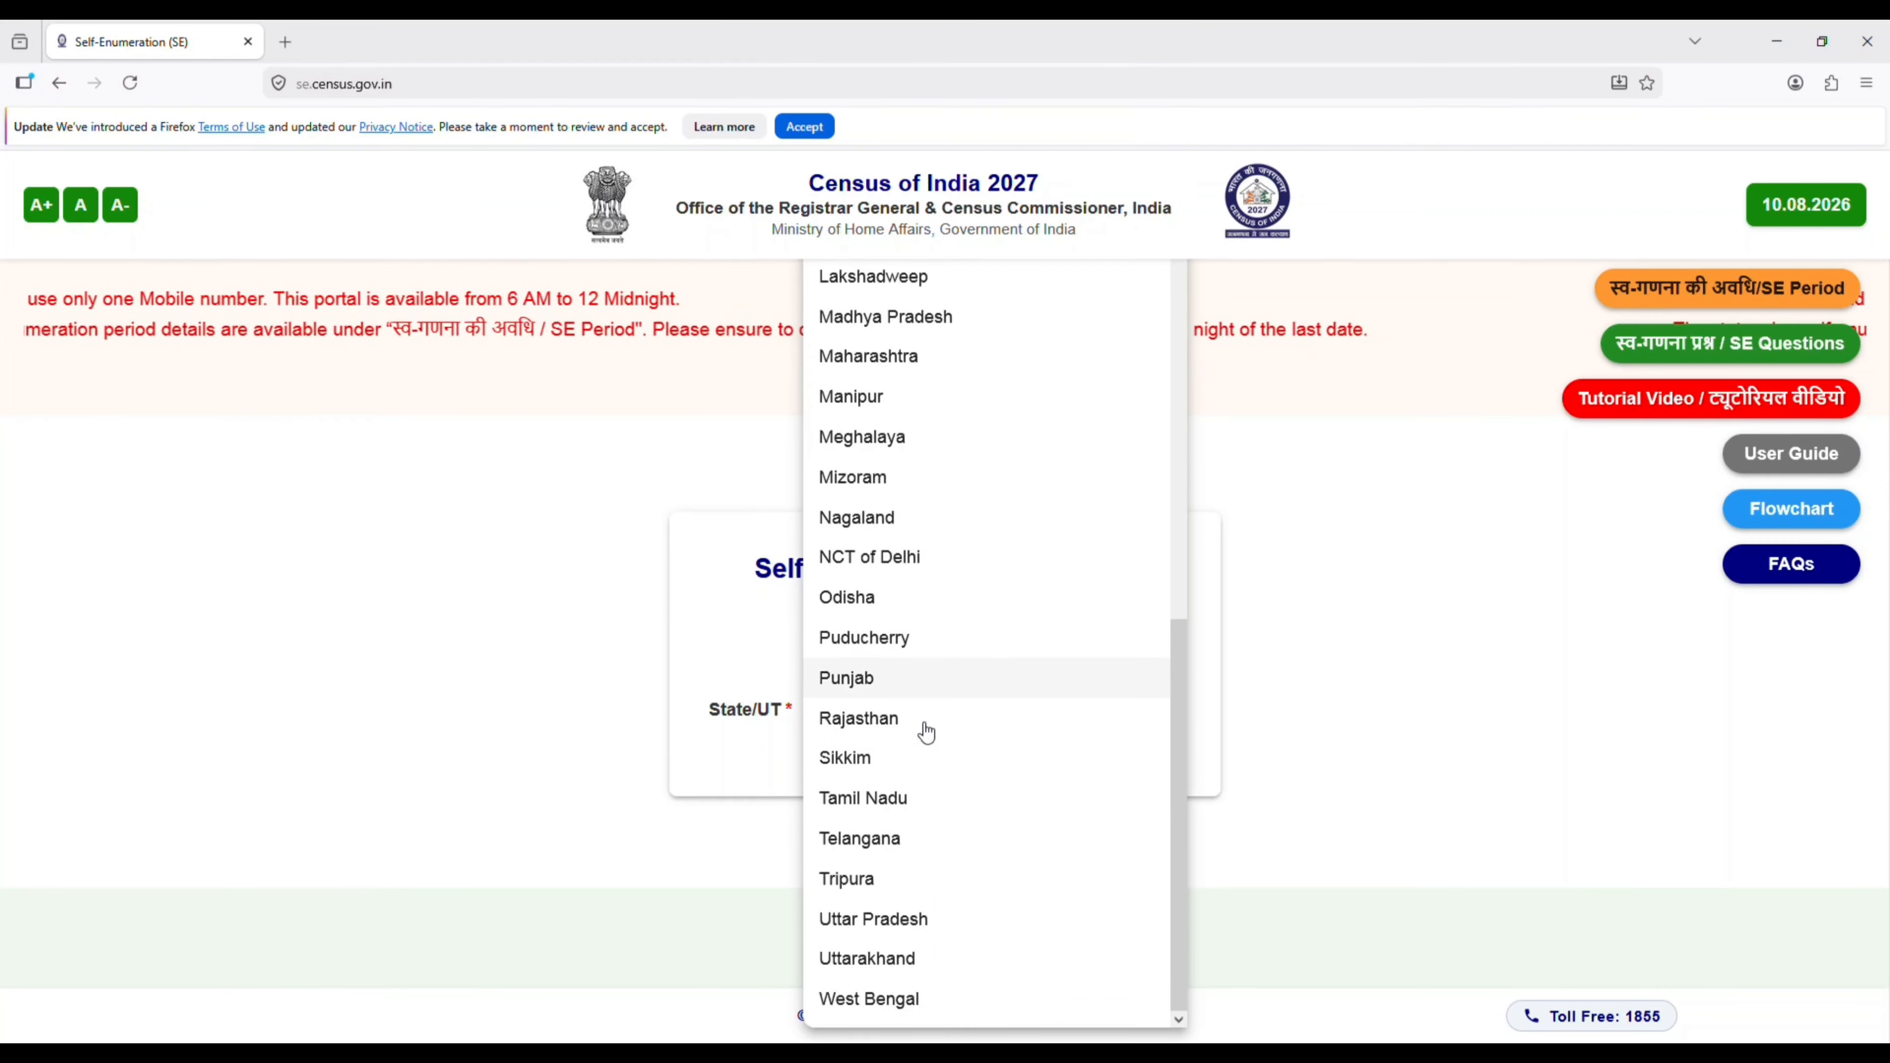
click(923, 996)
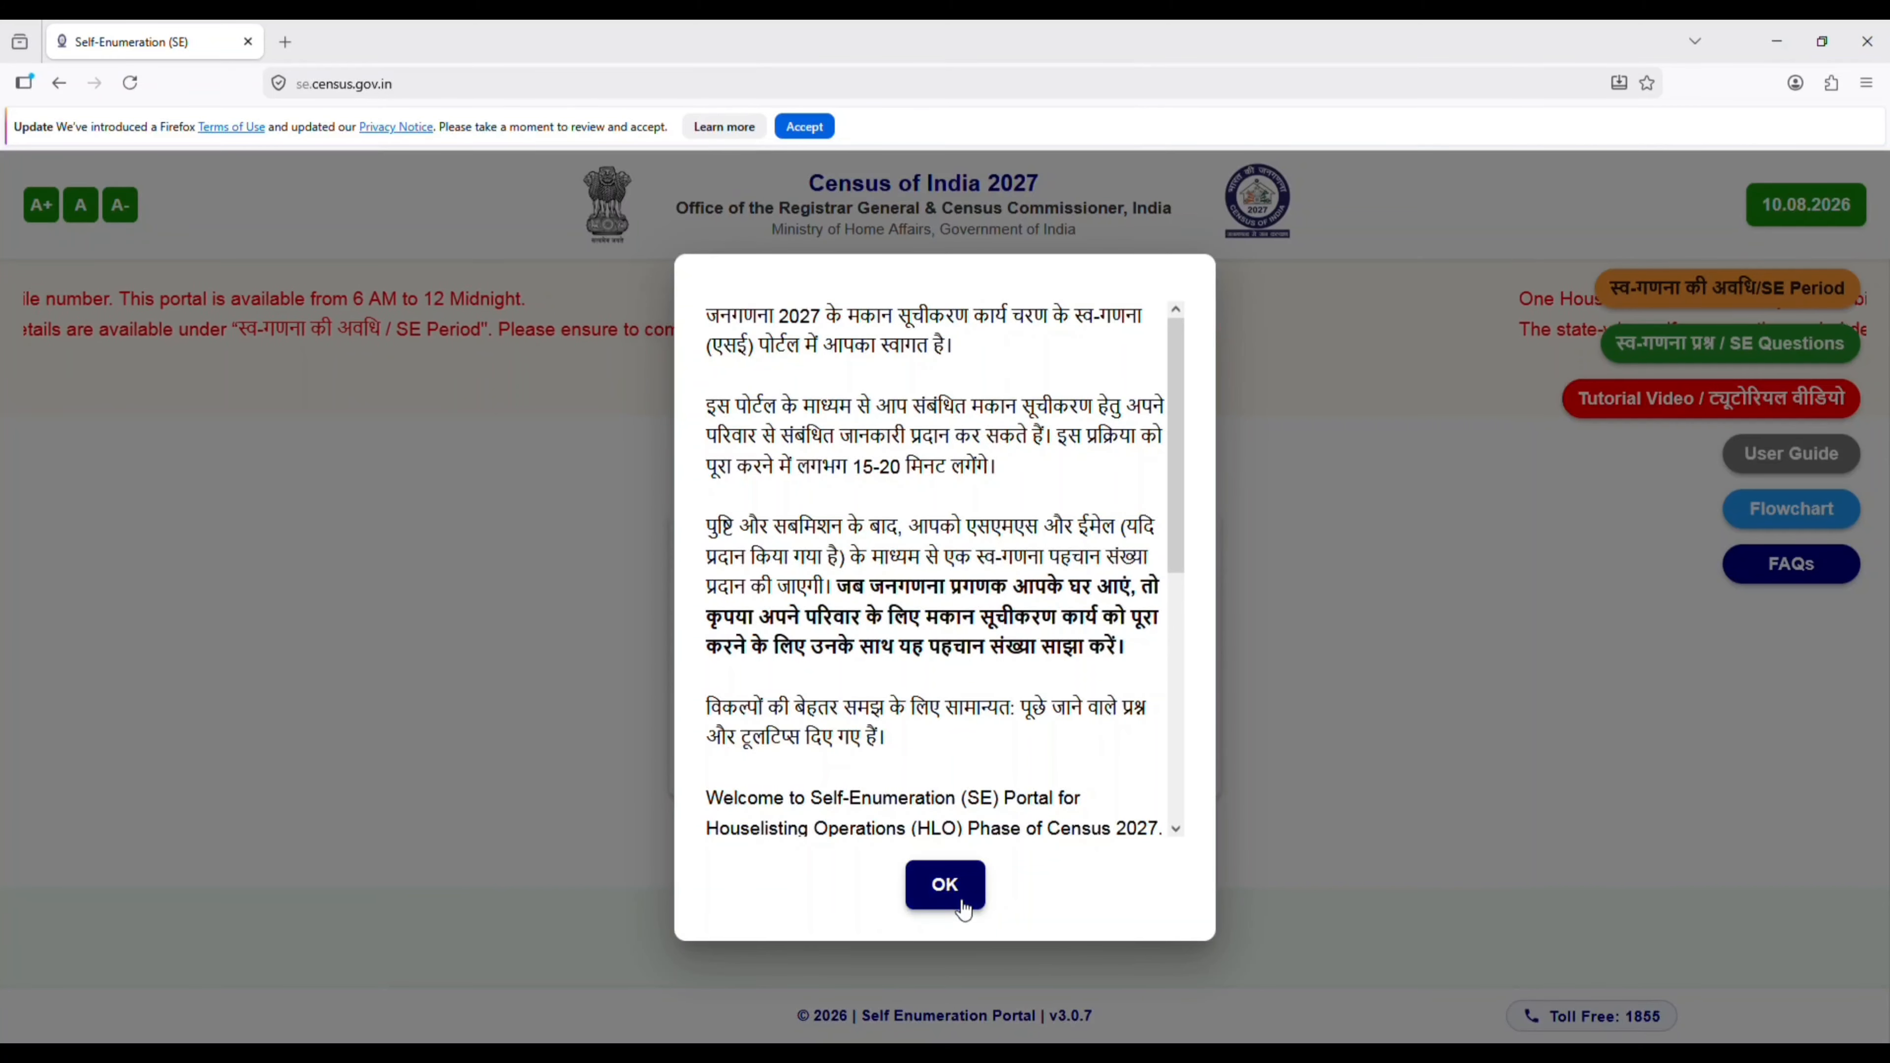
scroll(940, 752, down, 2)
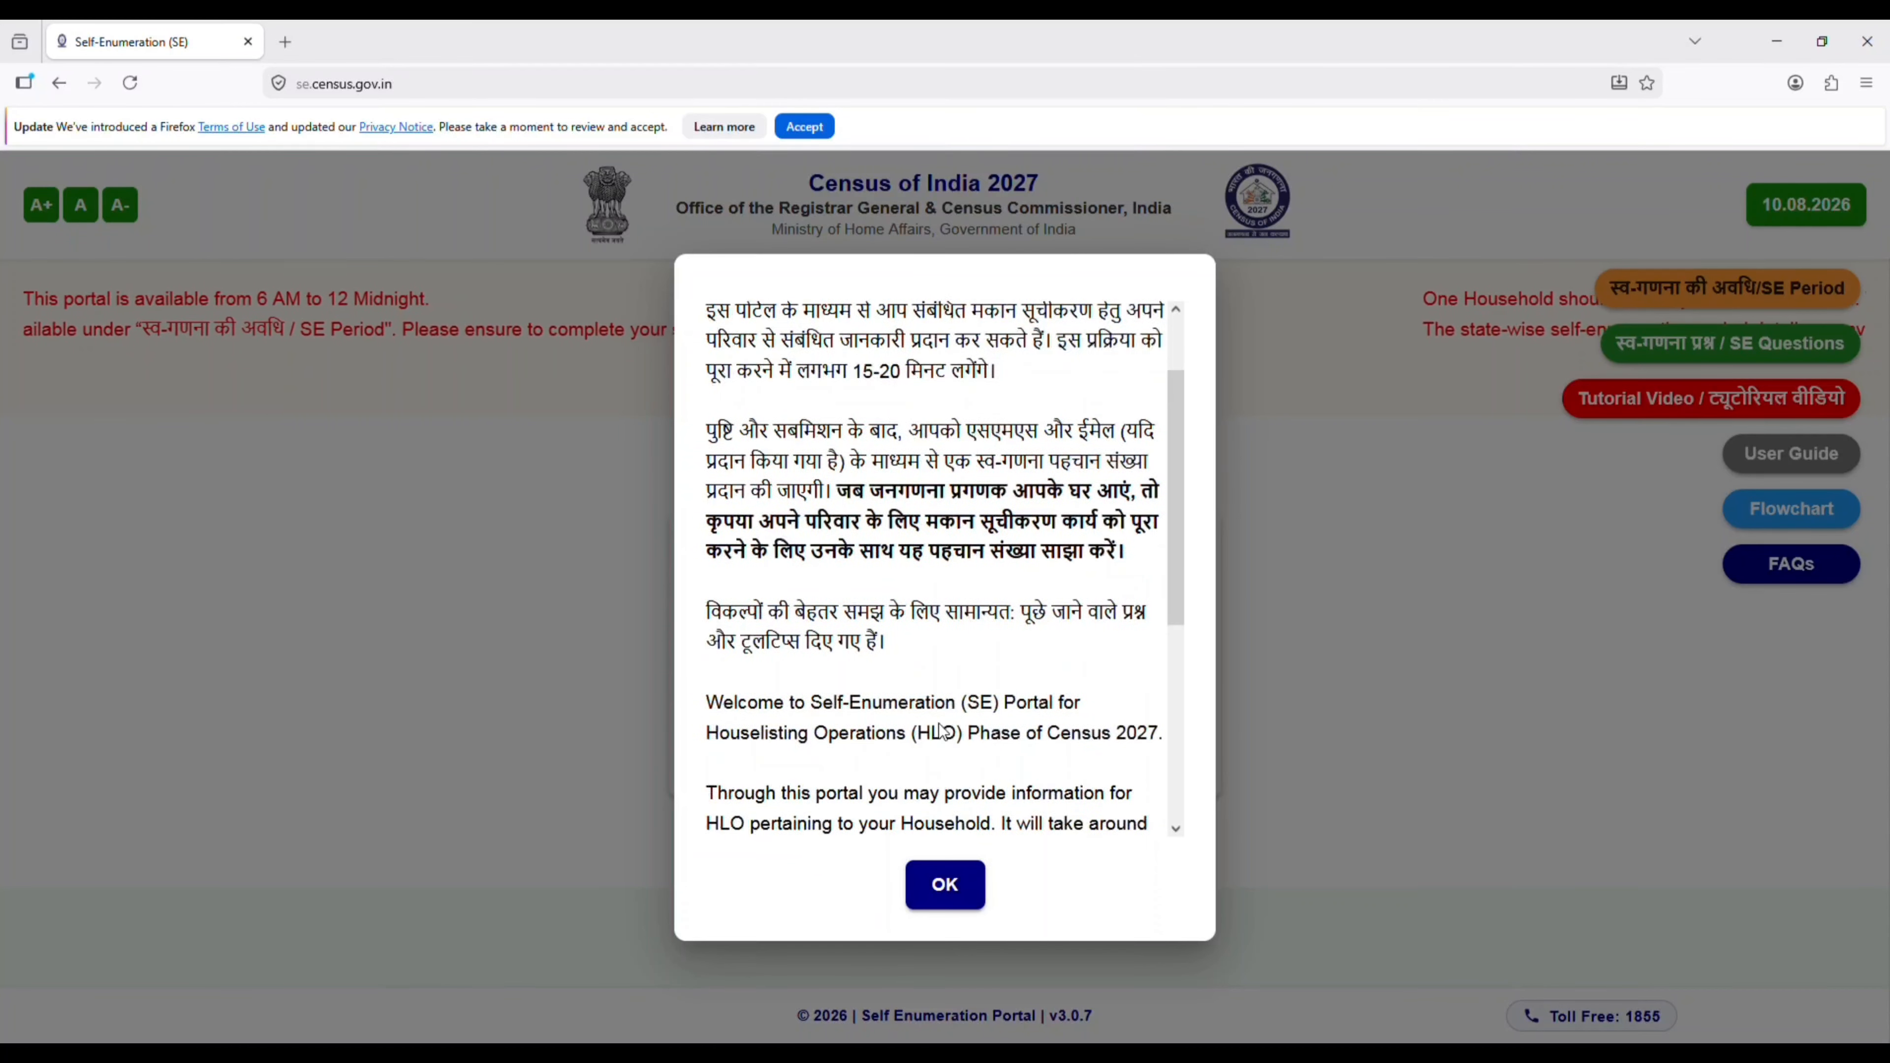
scroll(941, 731, down, 5)
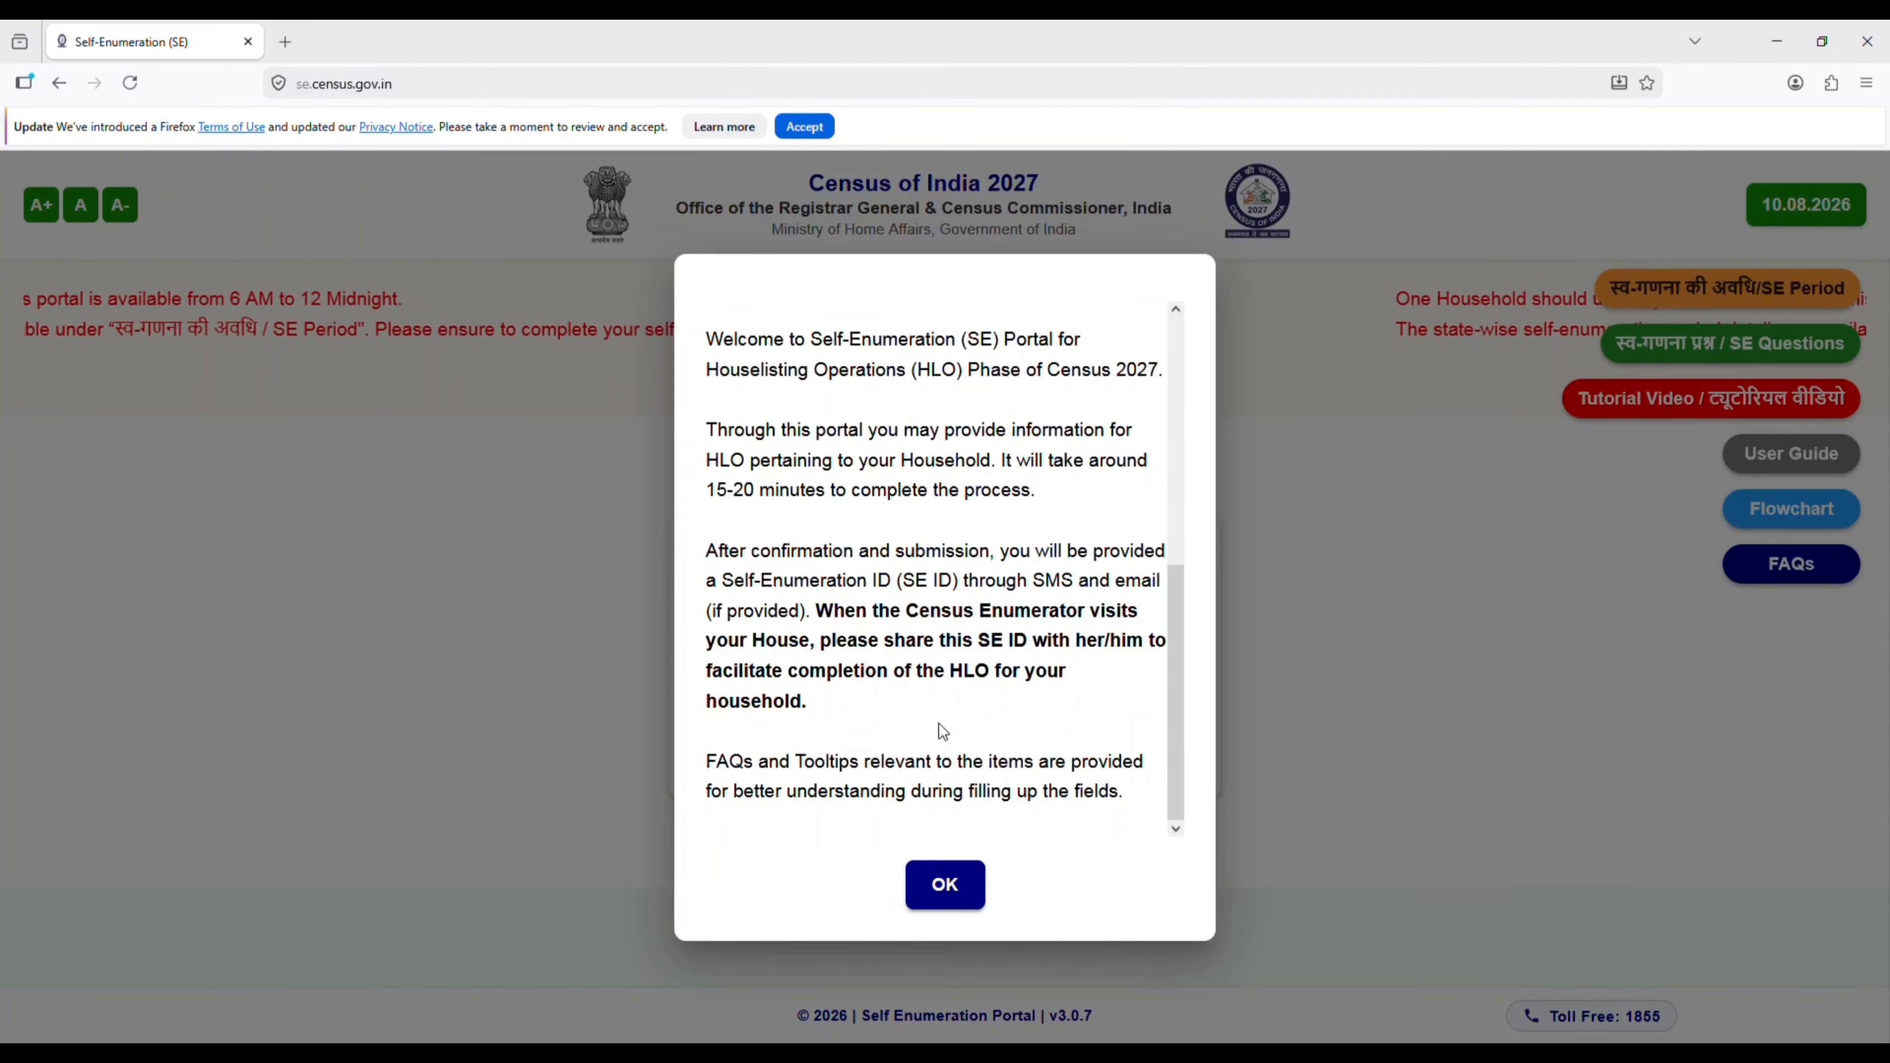
click(984, 897)
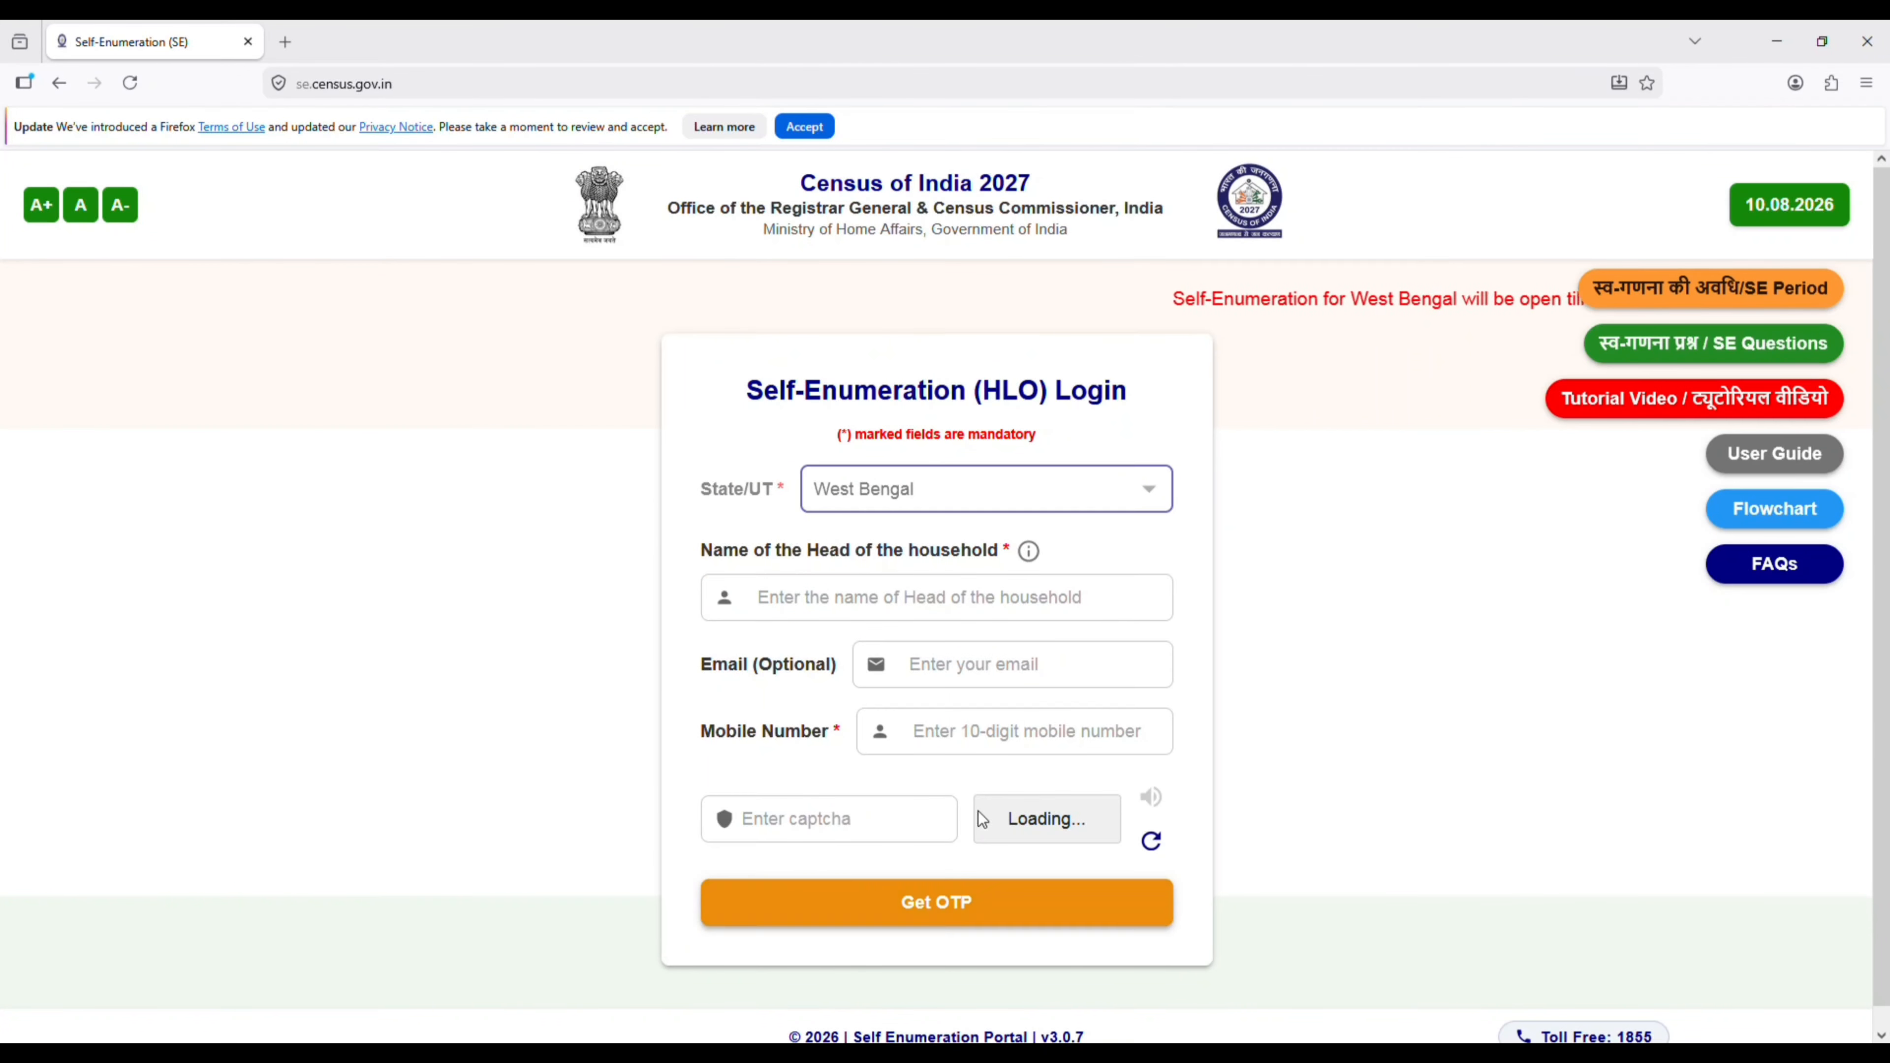
- Enter the head of the household's name, acknowledging the important notice, and fill in the e-mail address
click(827, 596)
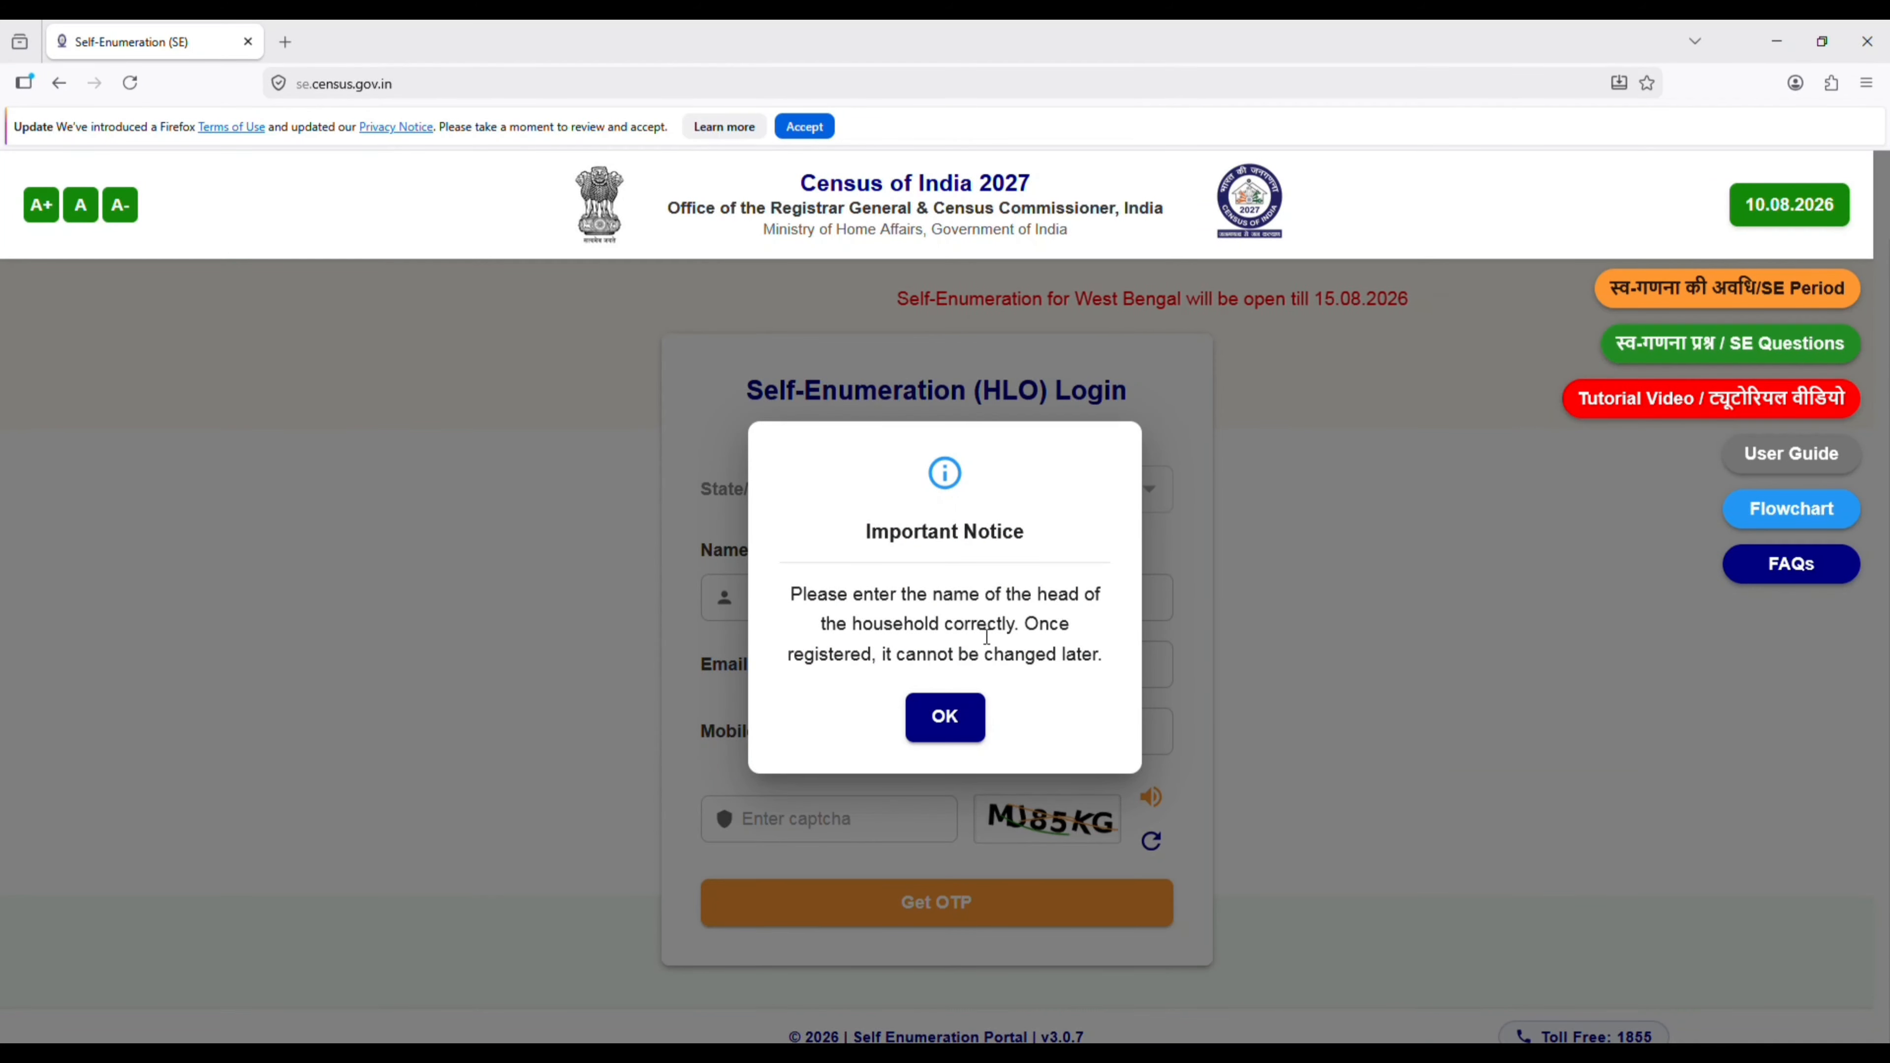
click(959, 724)
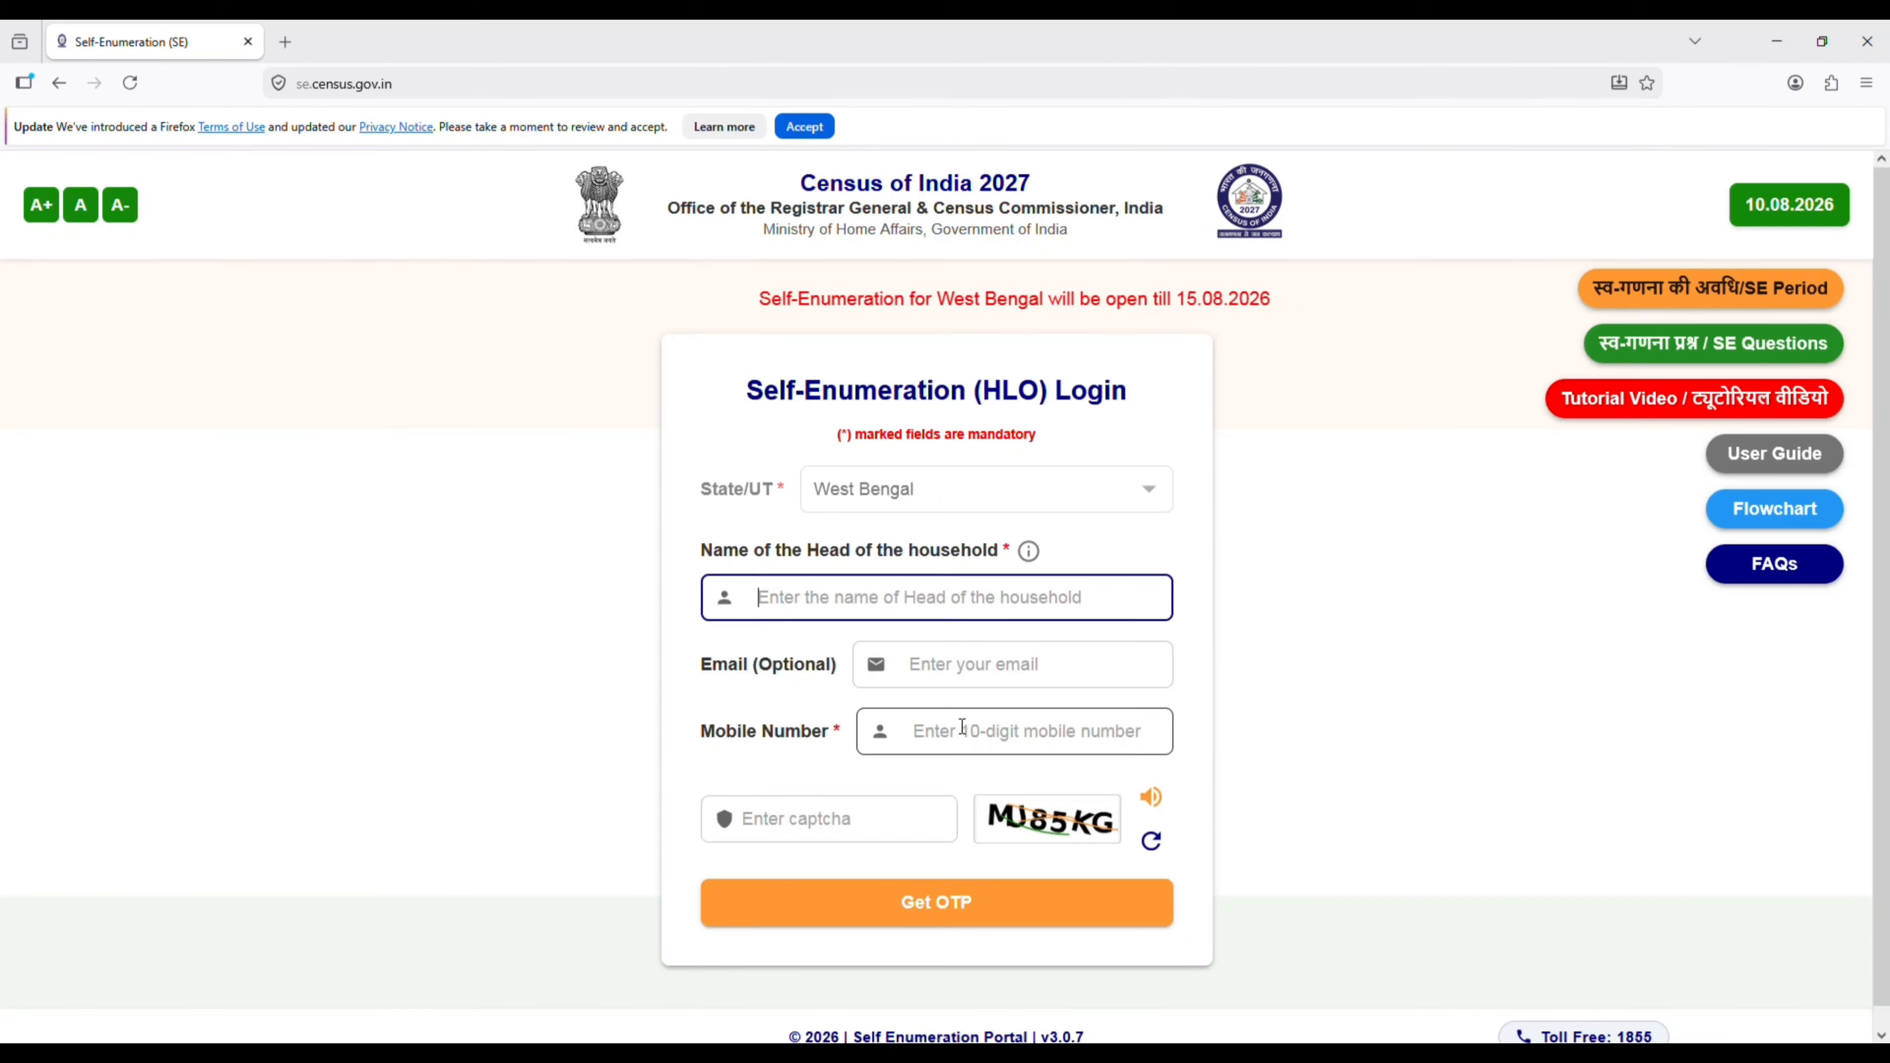
text(II)
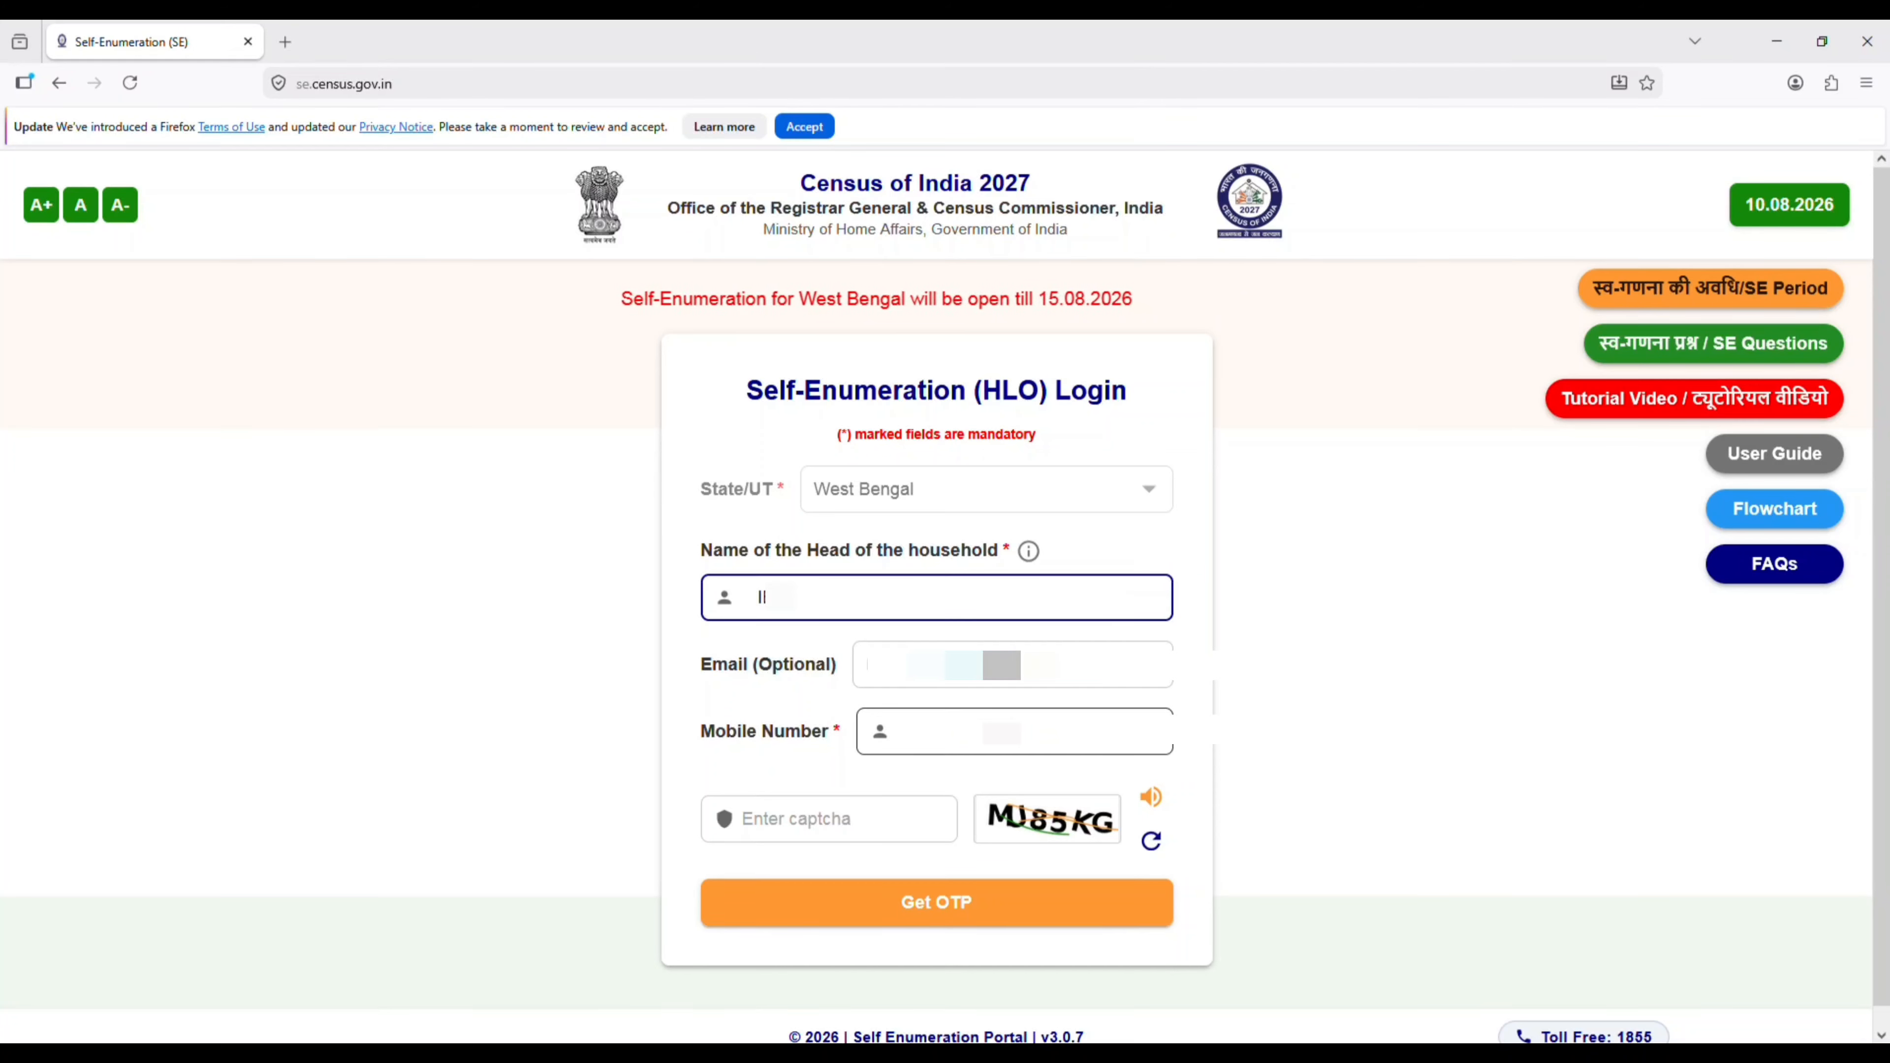
text(A)
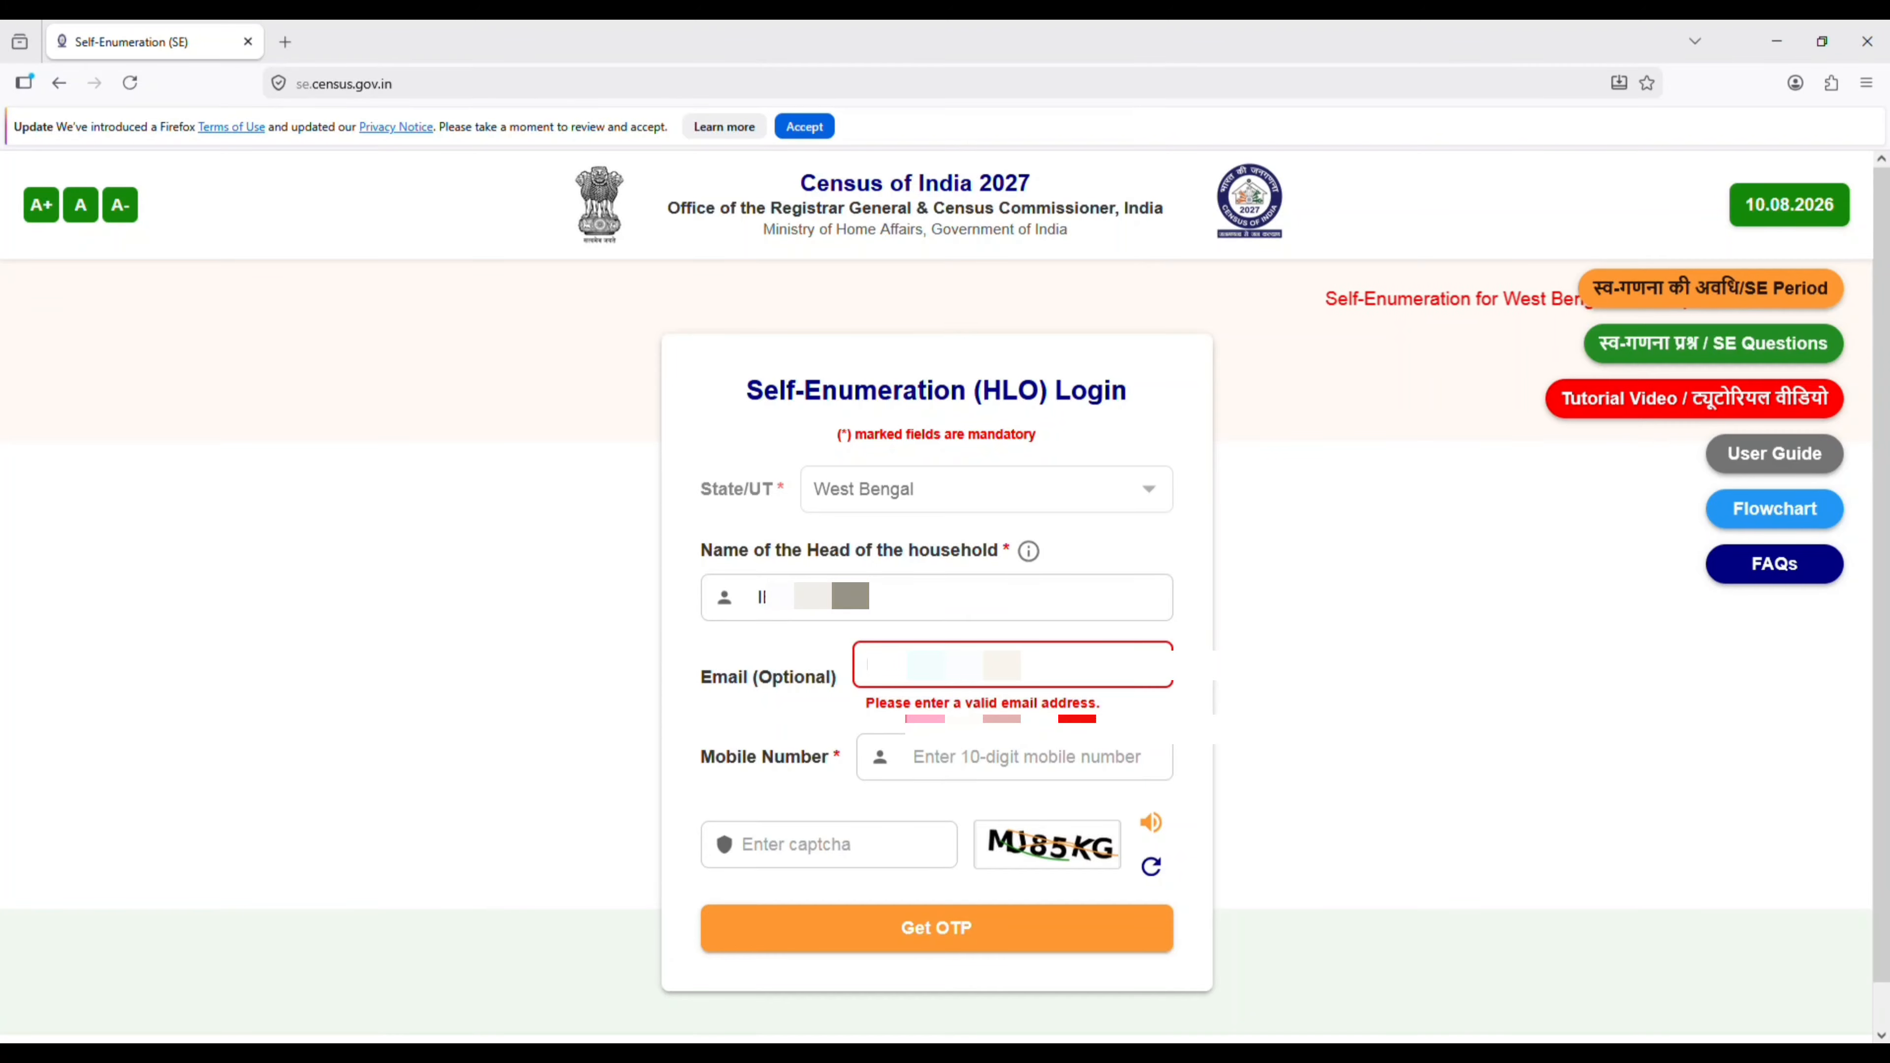
text(.com)
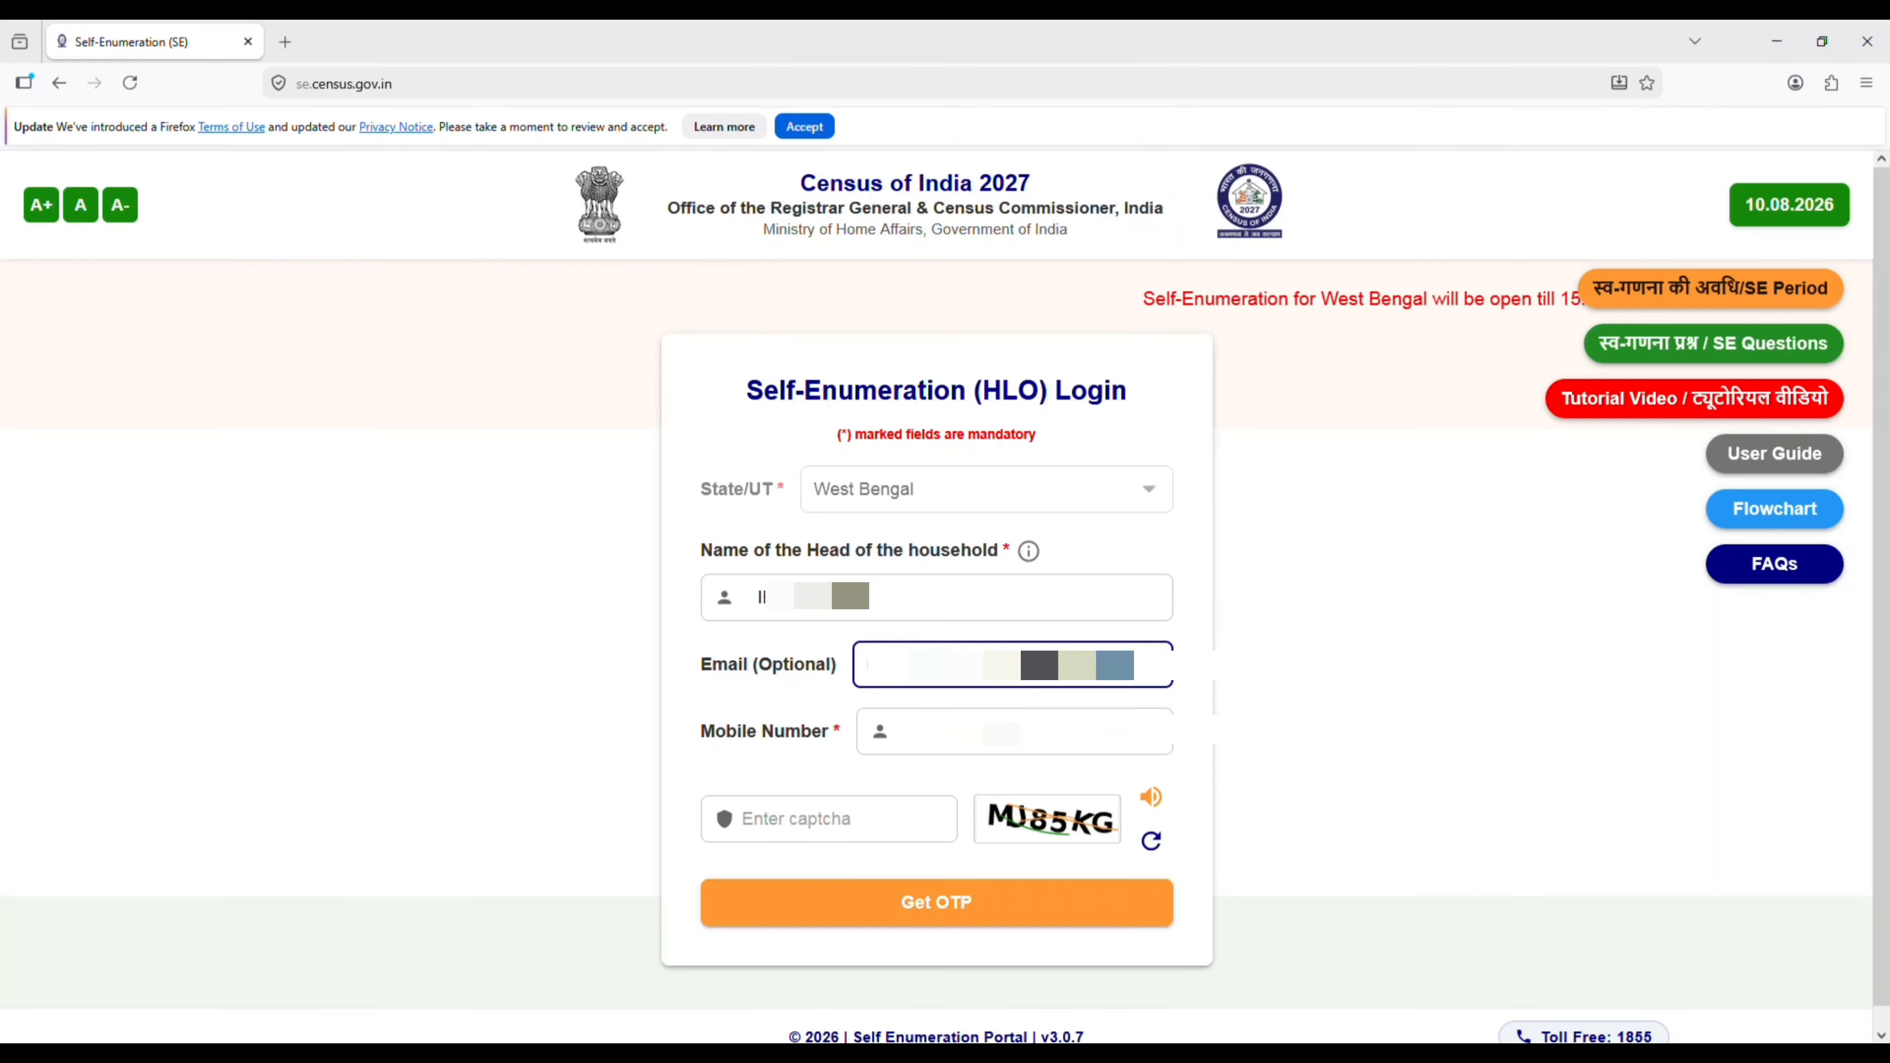
- Fill in the household's 10-digit mobile number in the login form
click(1033, 746)
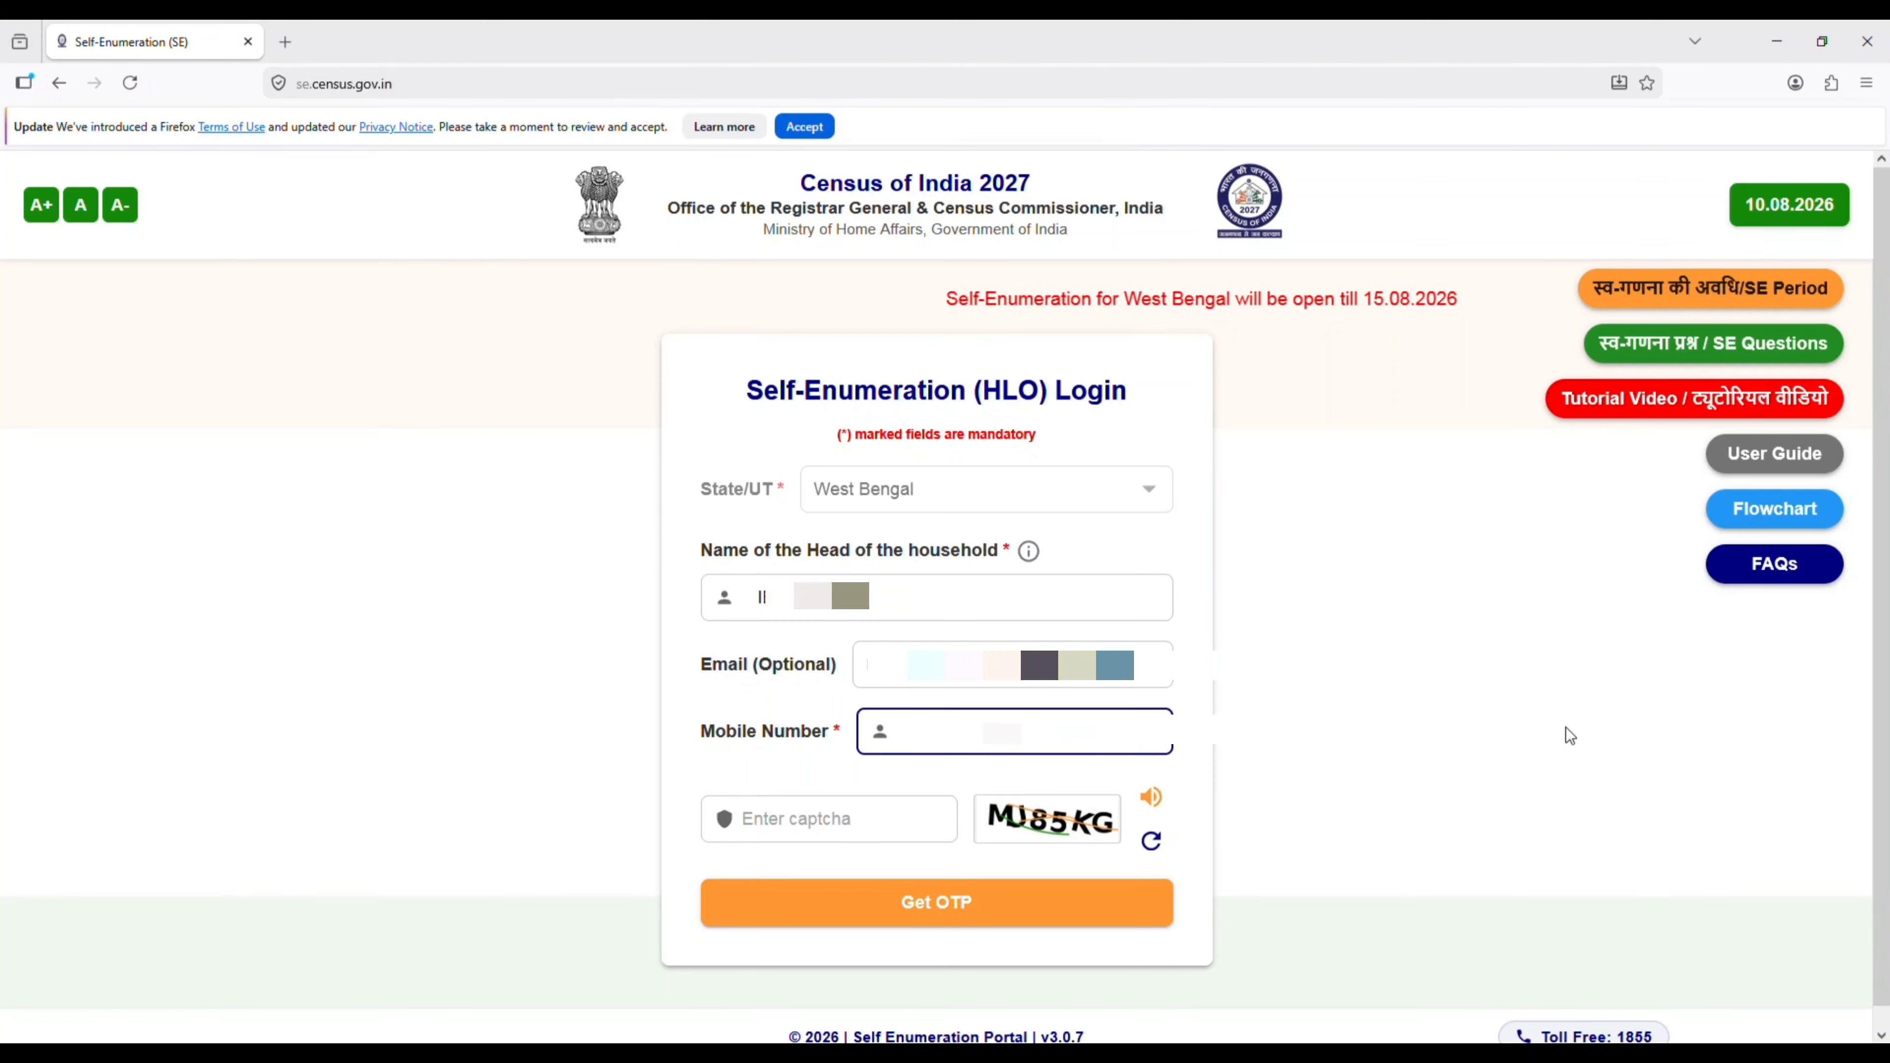
text(9••)
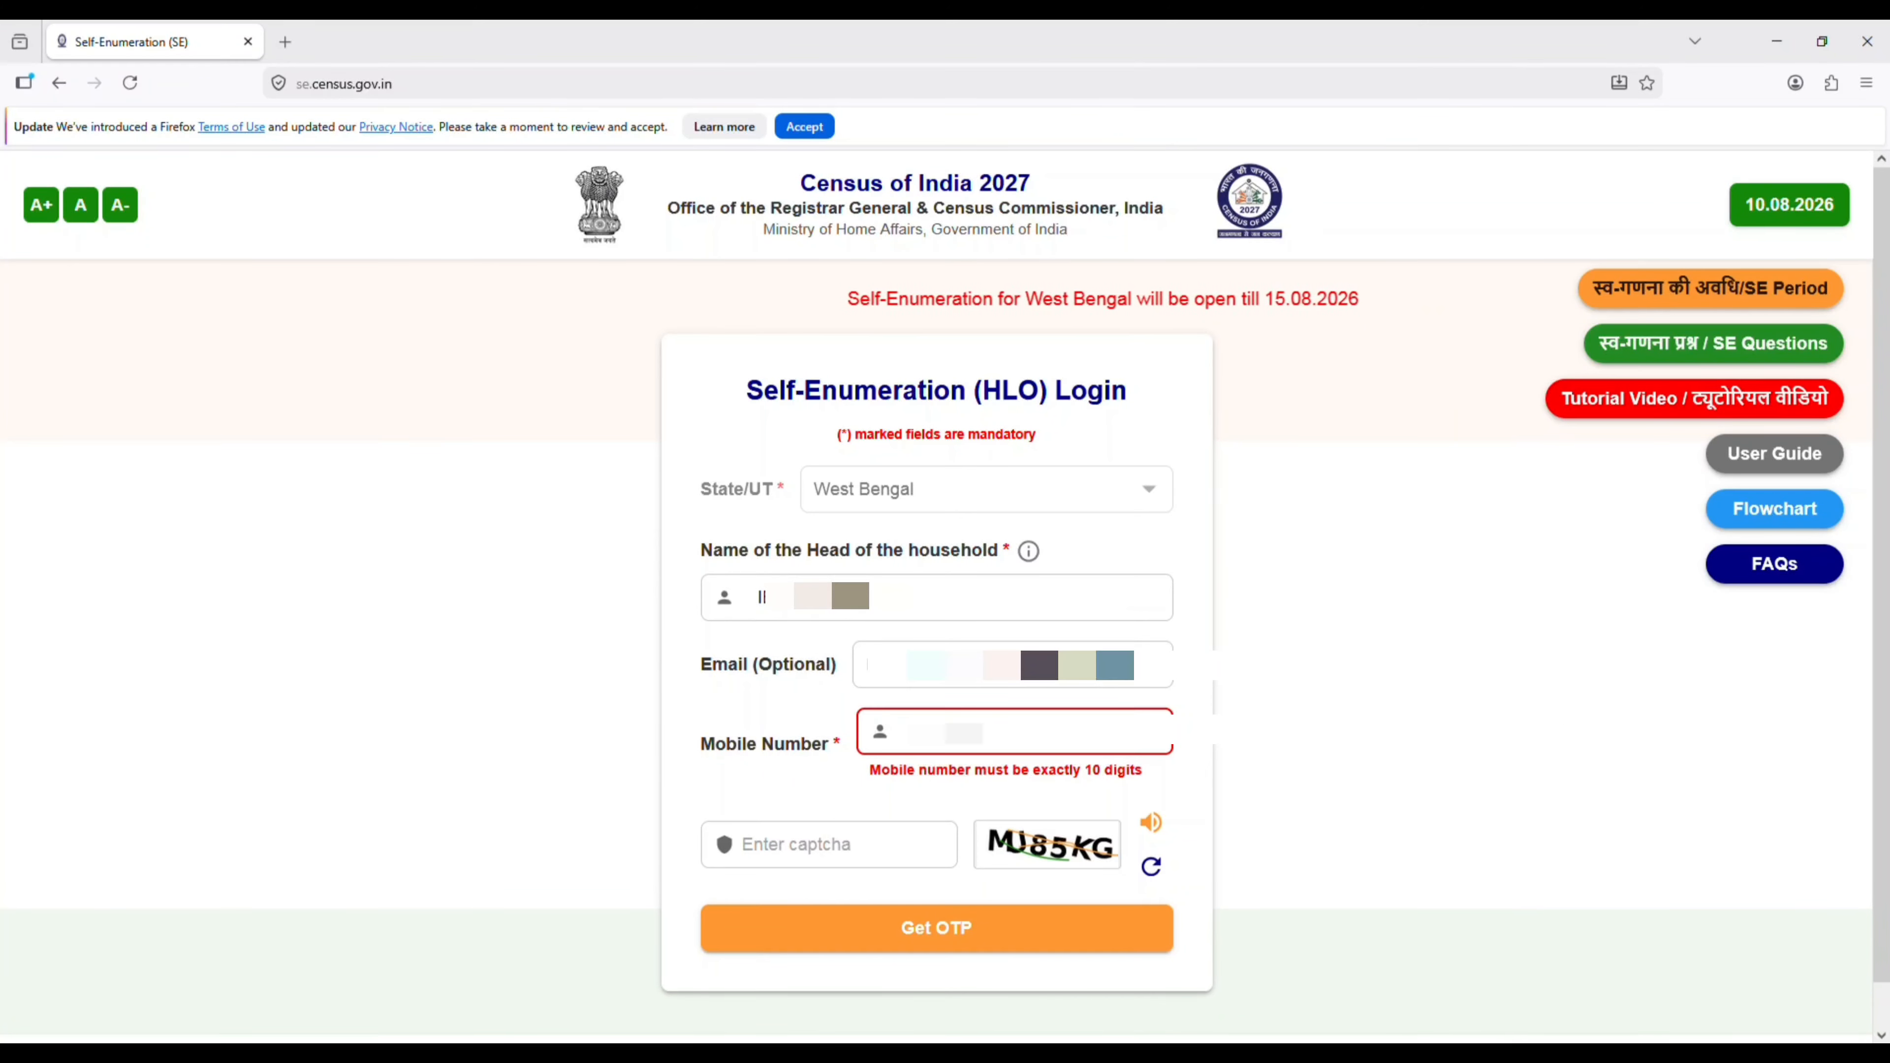
text(•)
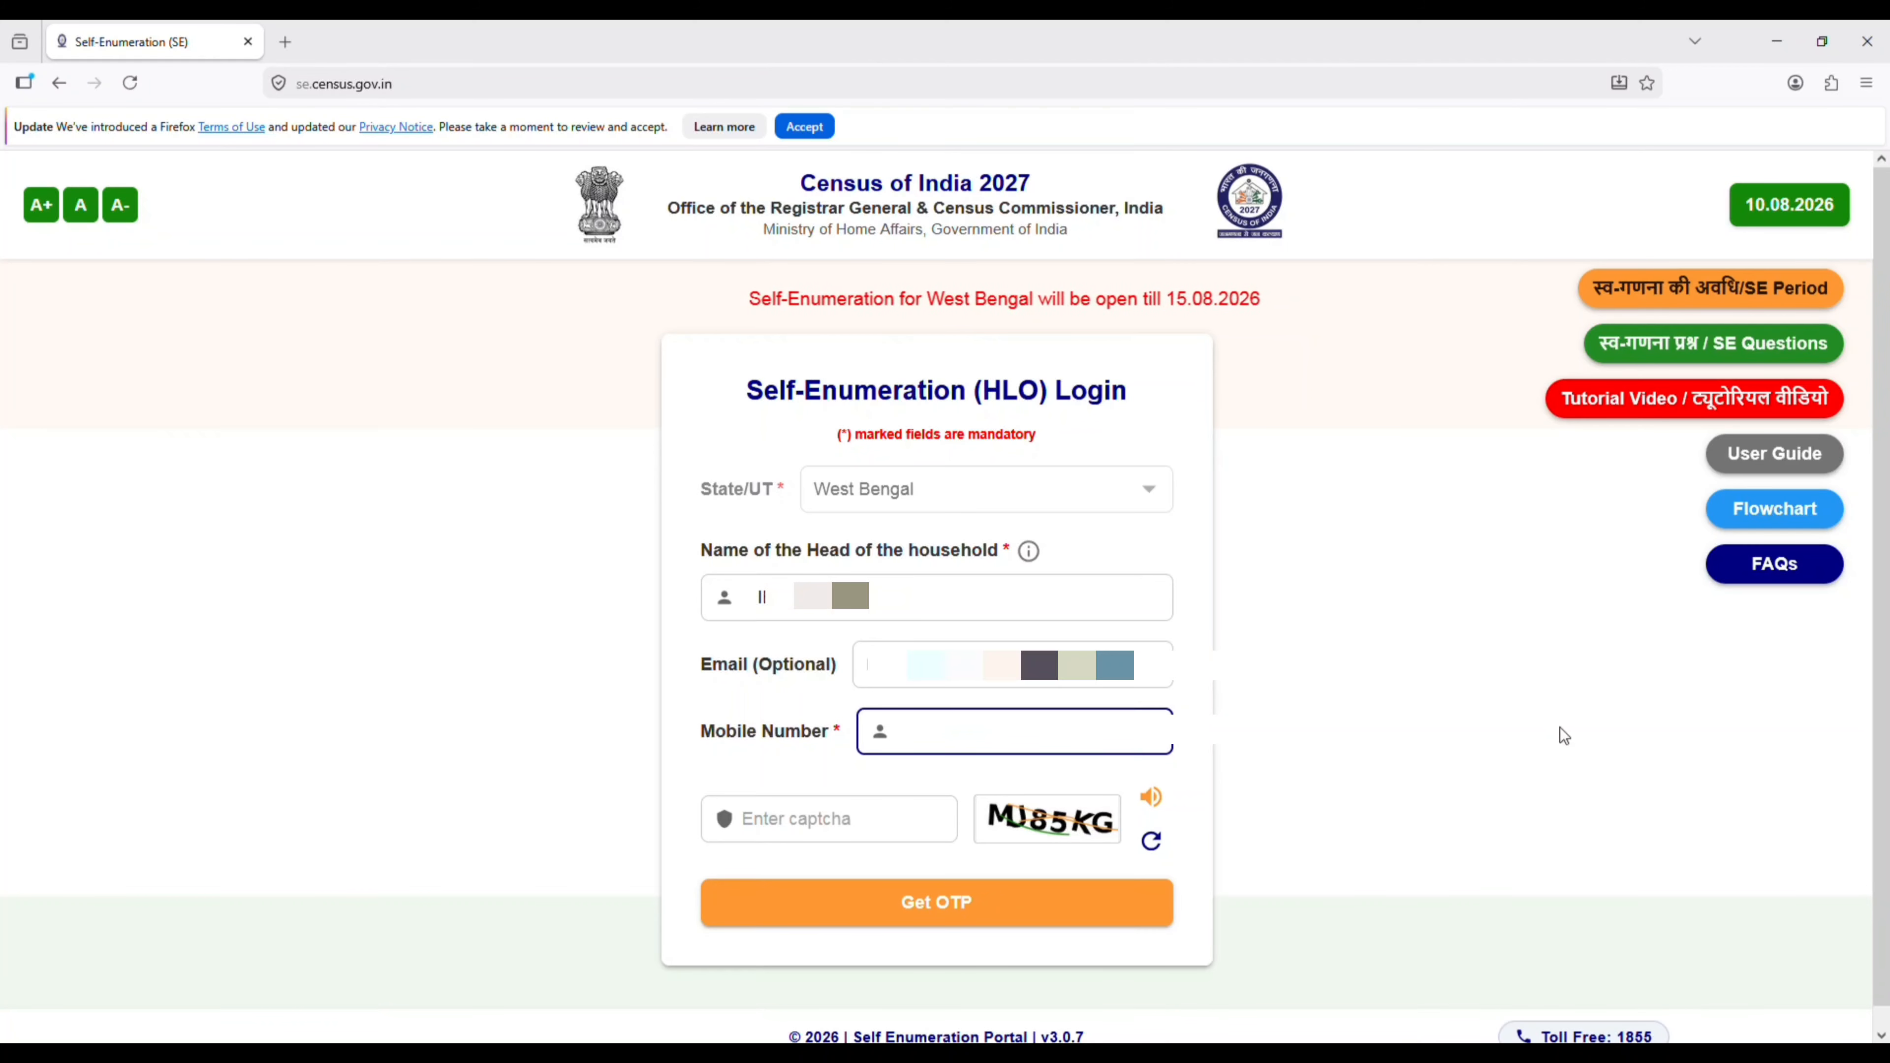
- Enter the displayed captcha, request the OTP and acknowledge the confirmation message
click(817, 829)
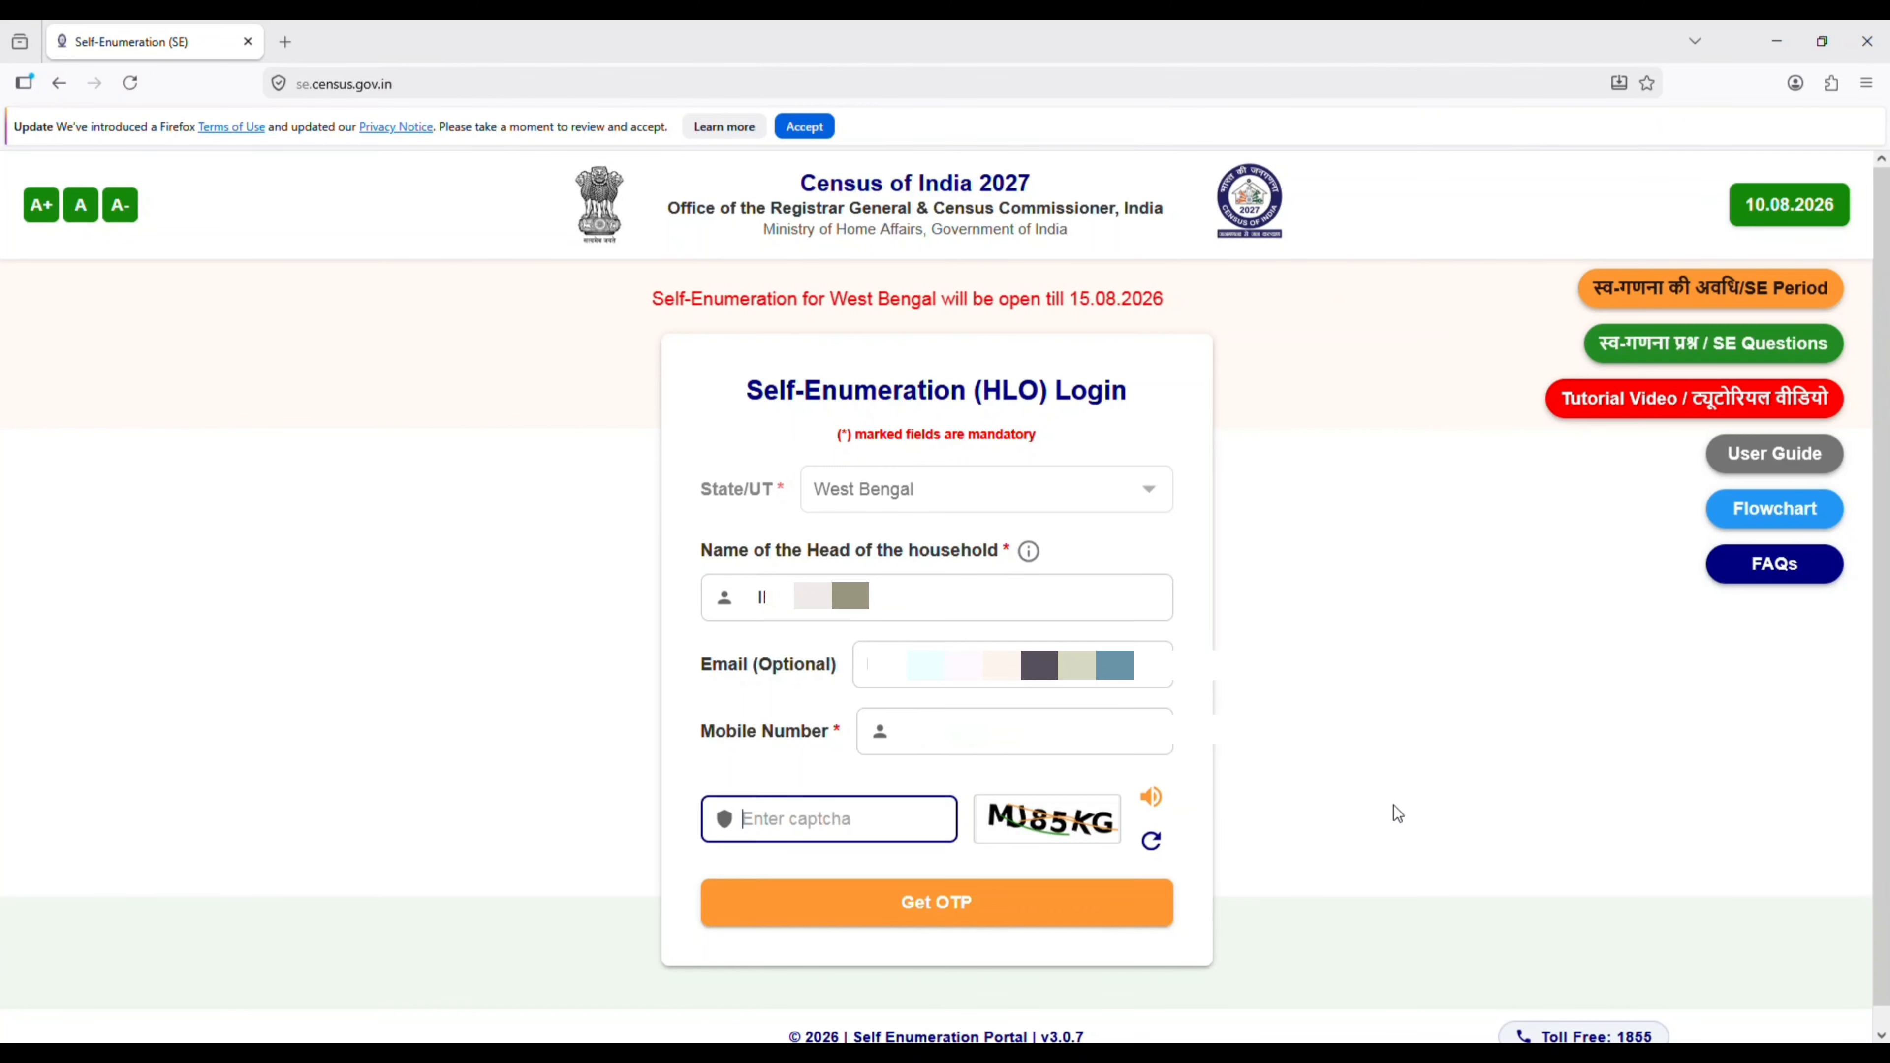
text(MJ)
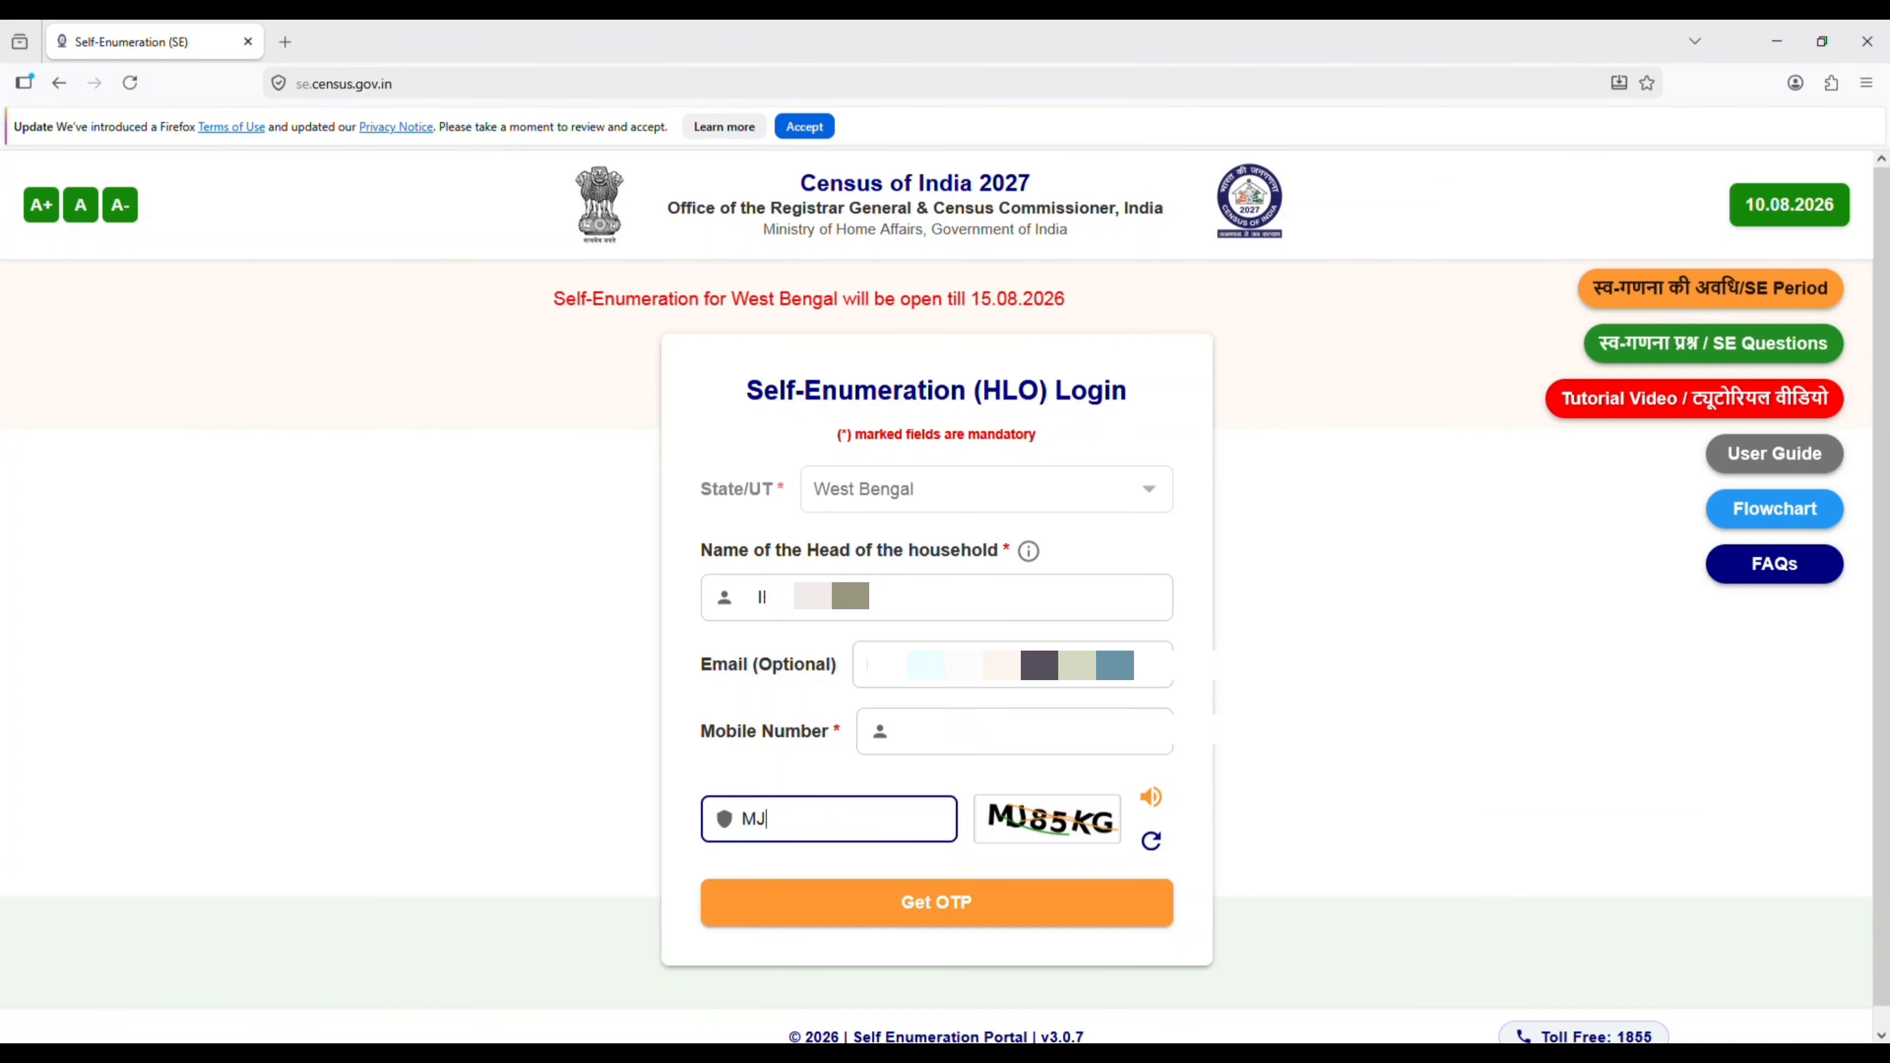
text(85KG)
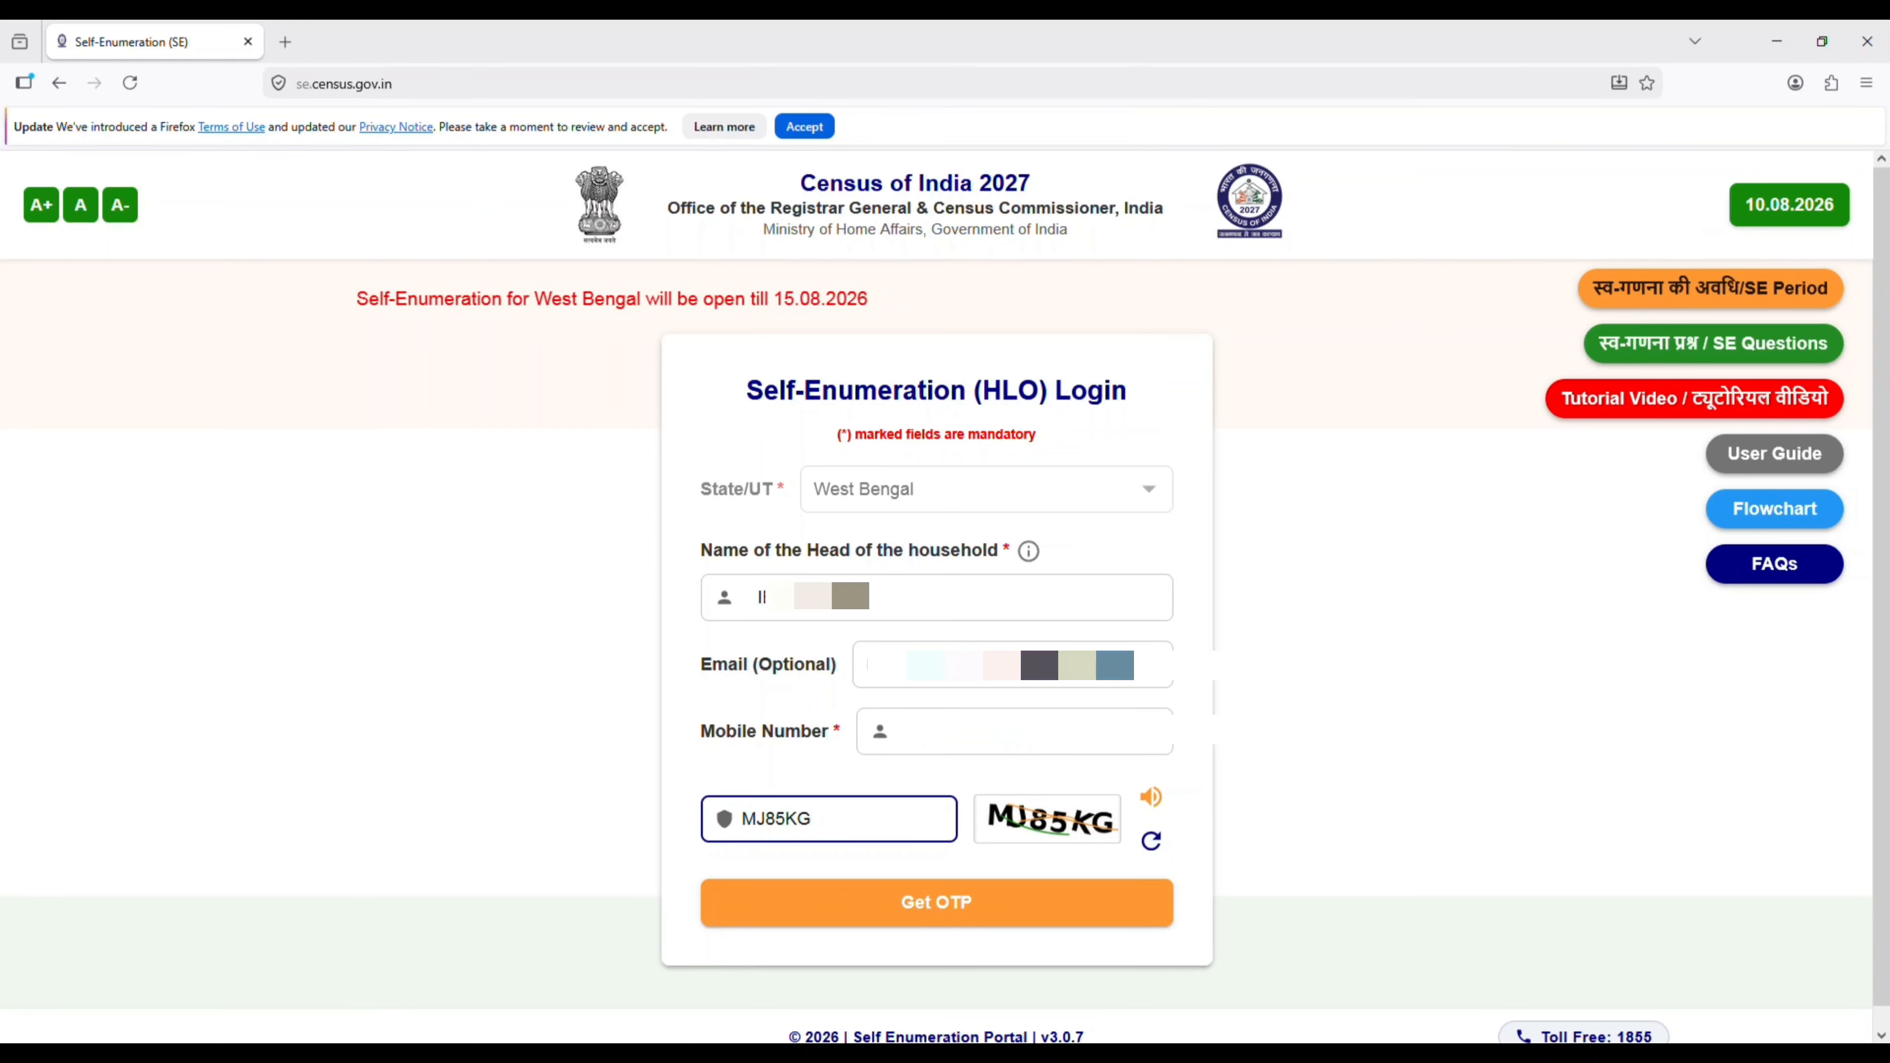
click(971, 910)
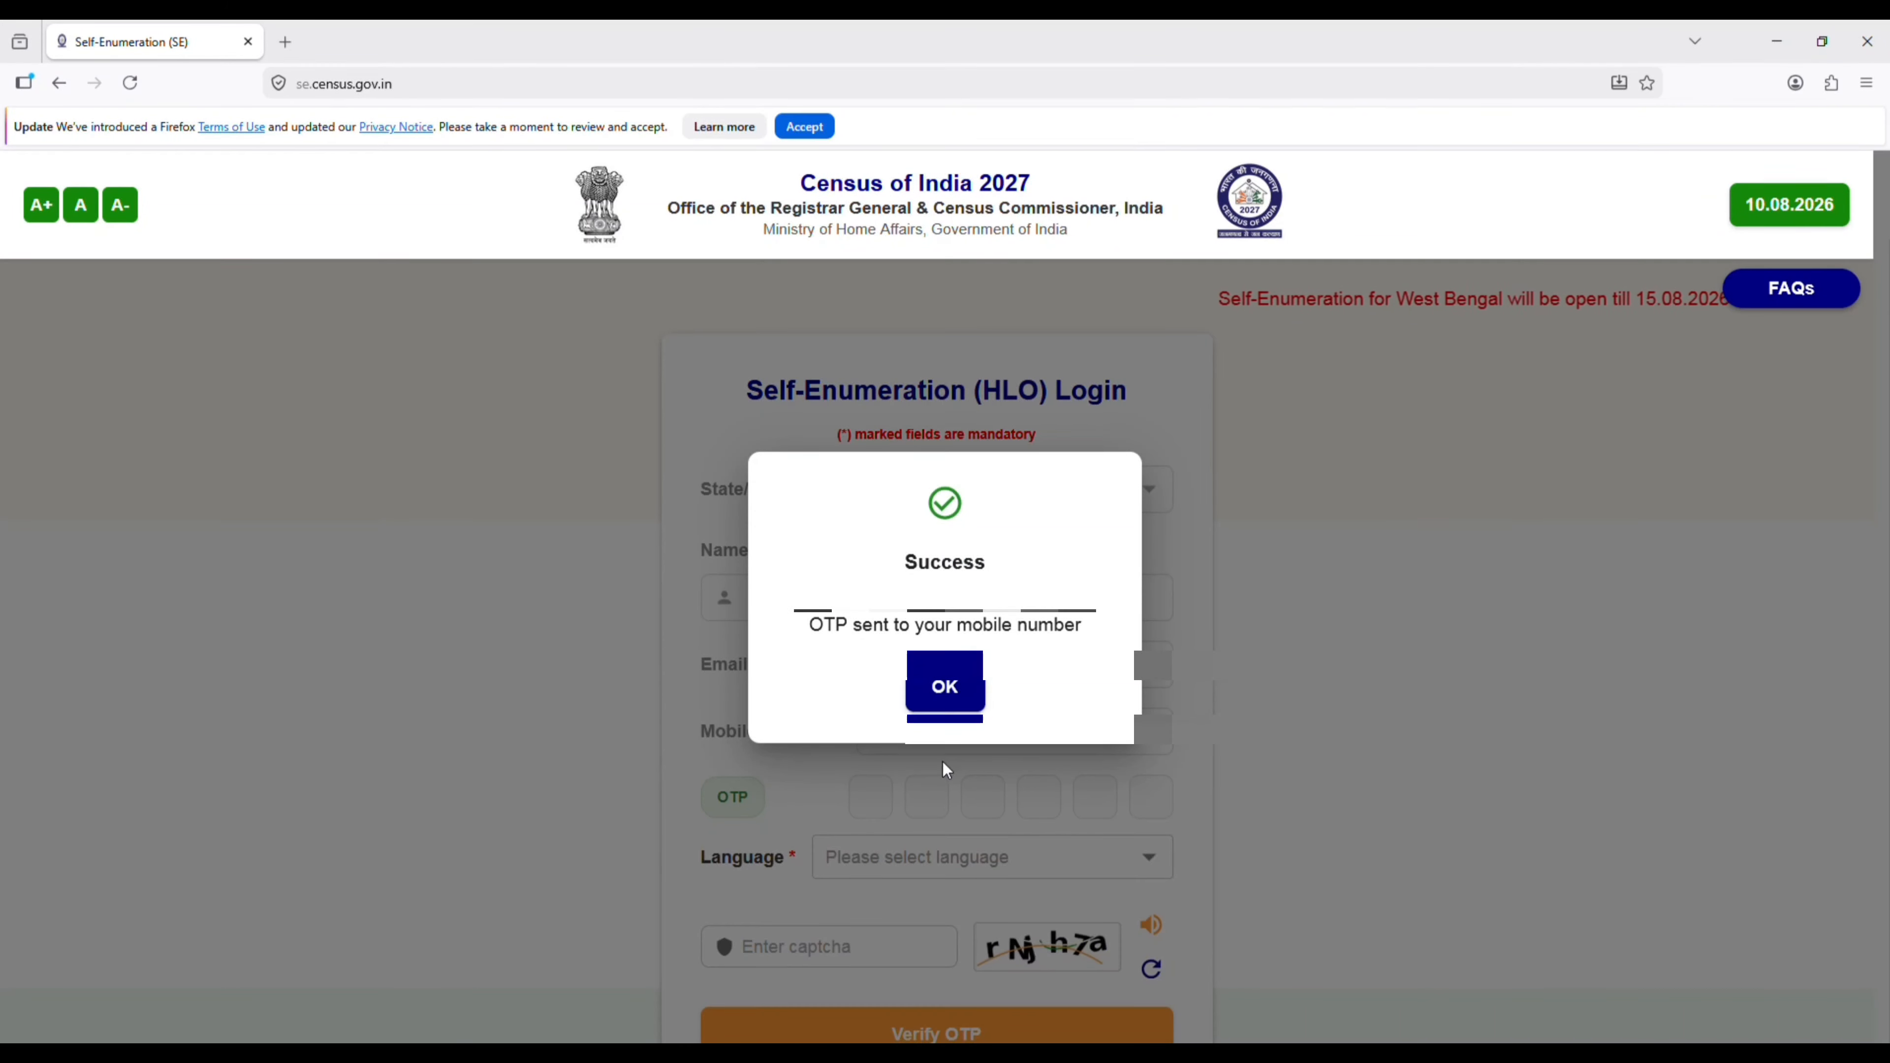
click(945, 692)
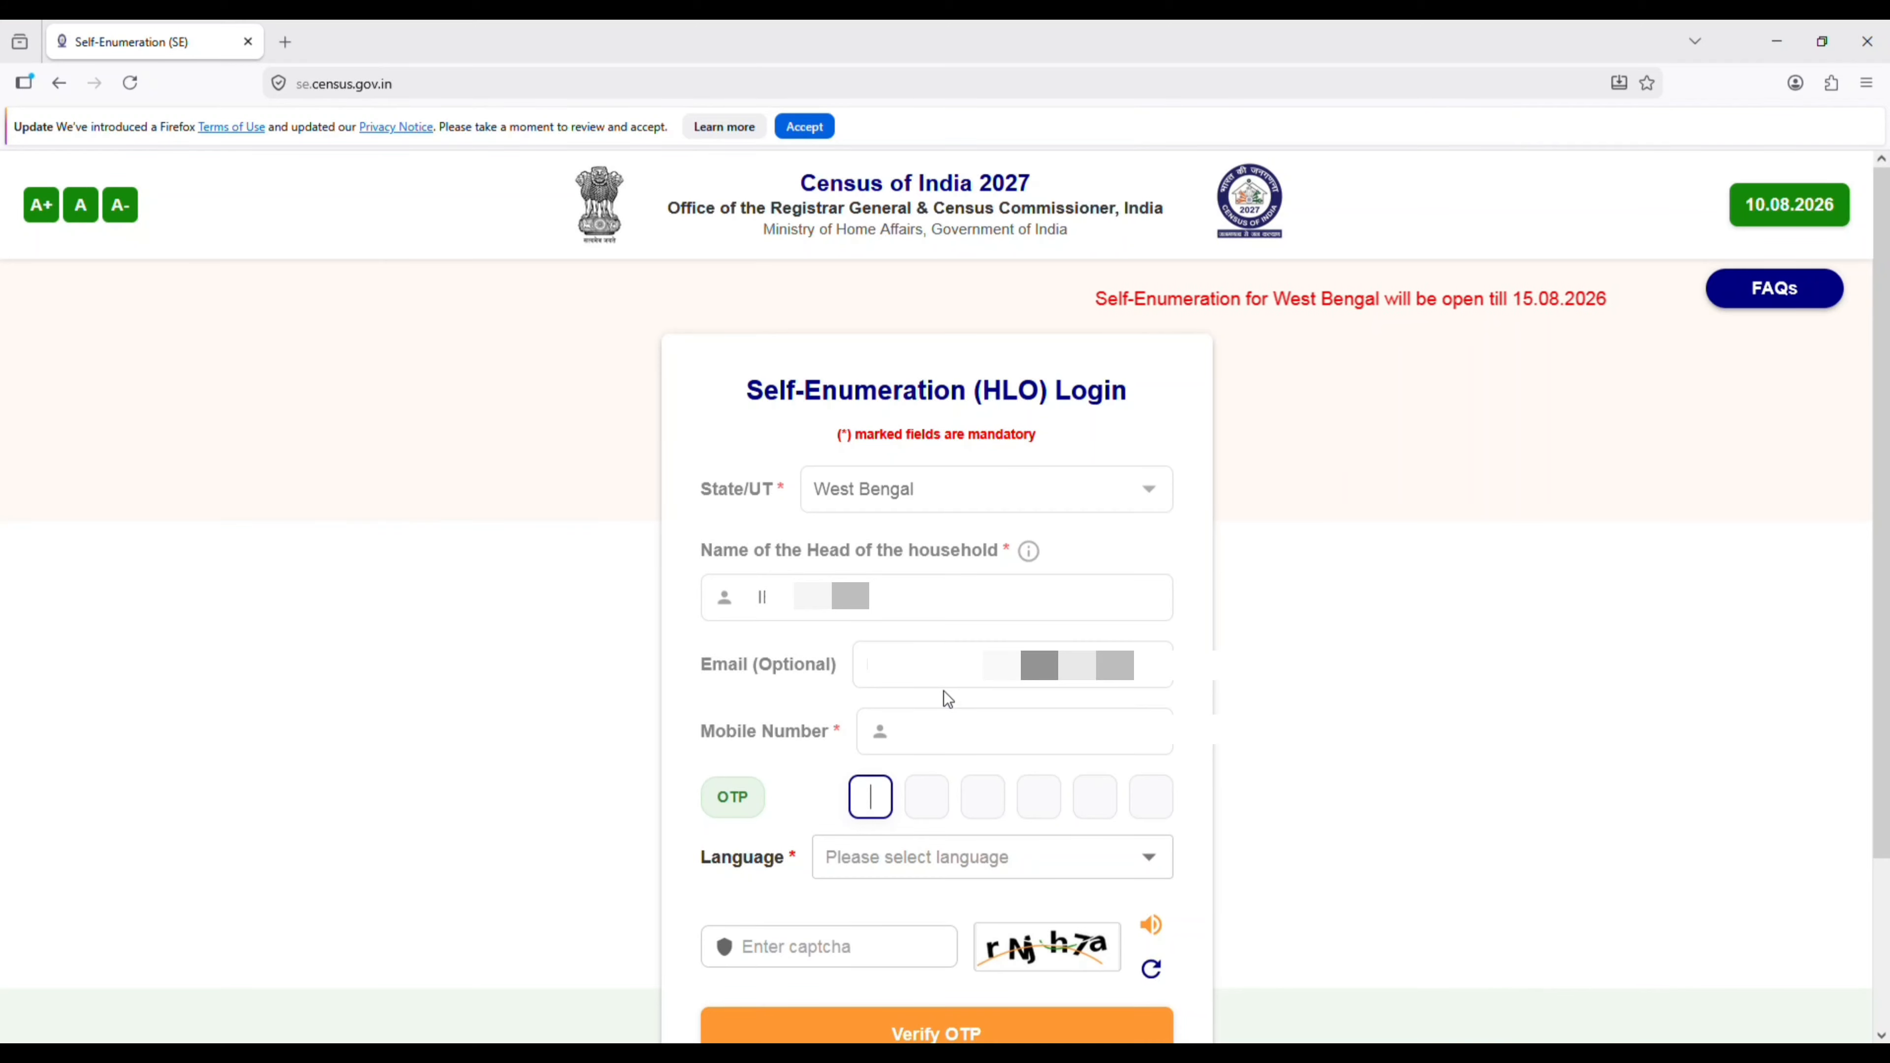
- Set the language to Bengali, fill in the OTP and captcha, and verify the OTP
scroll(945, 696, down, 3)
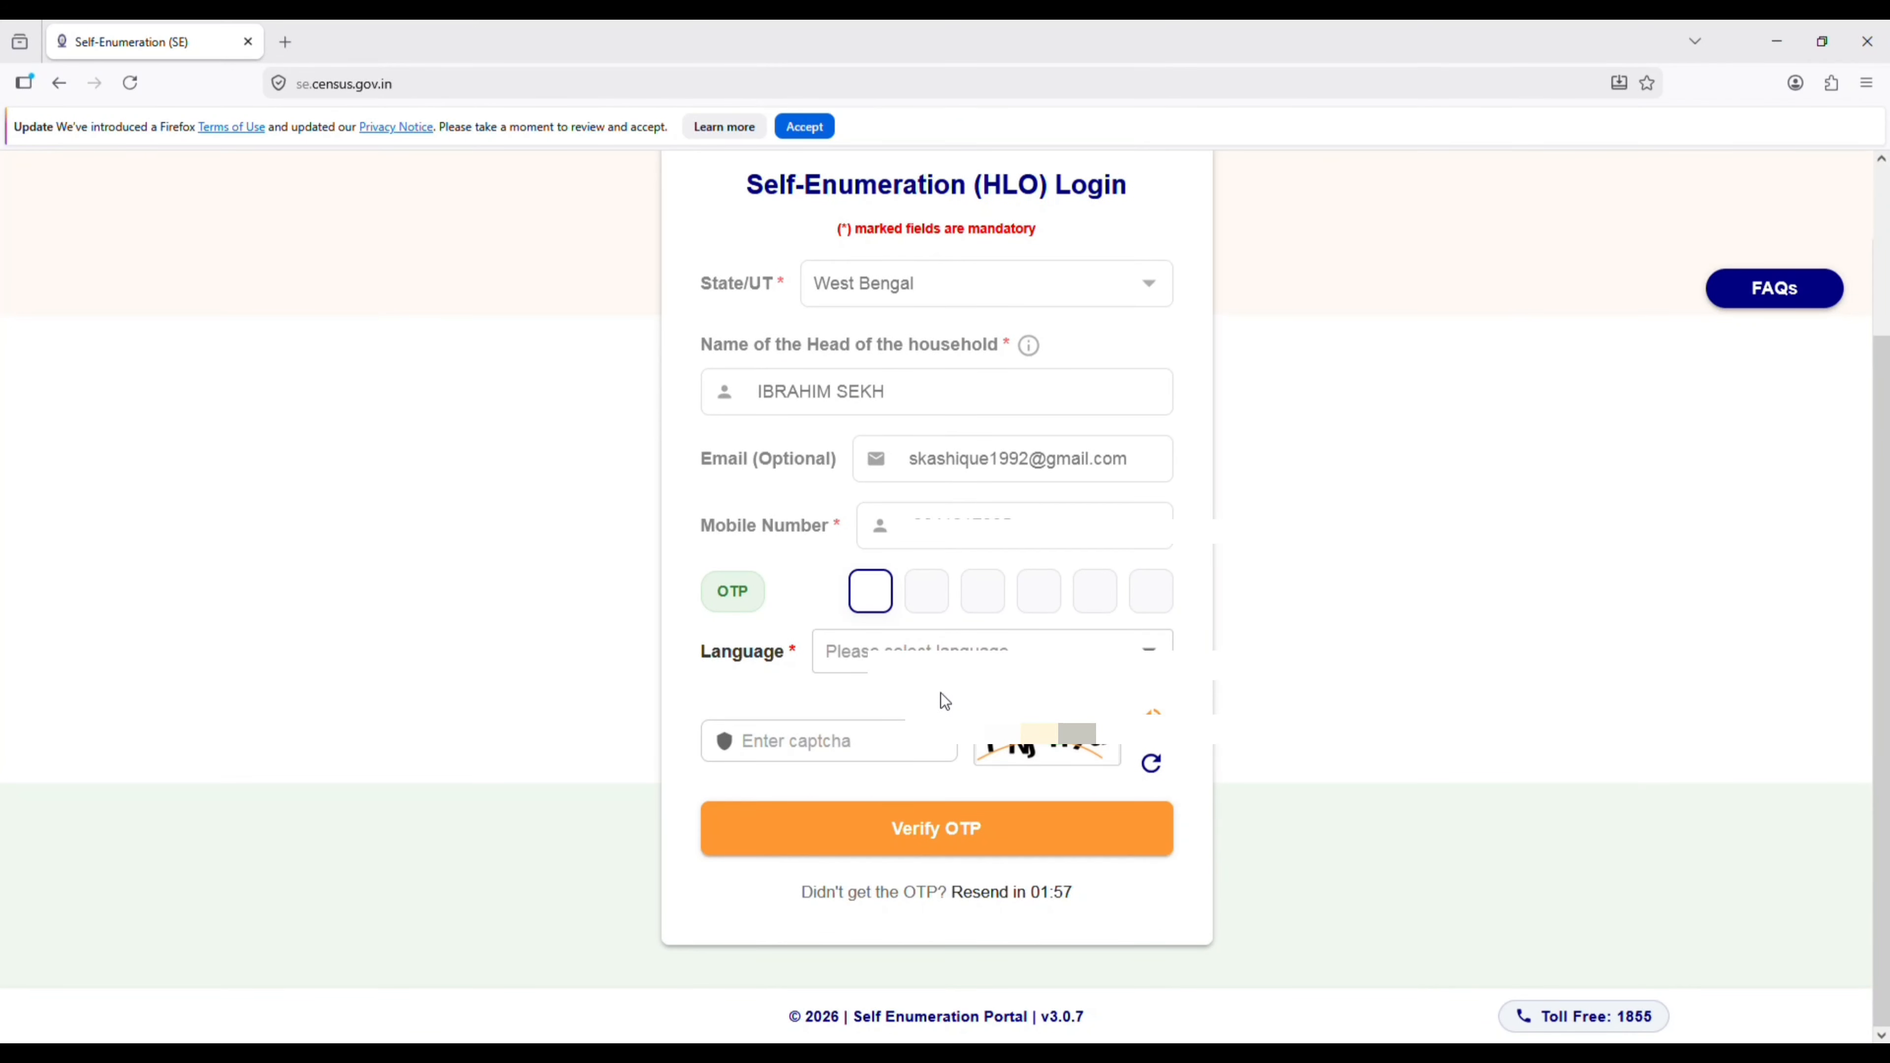
click(997, 646)
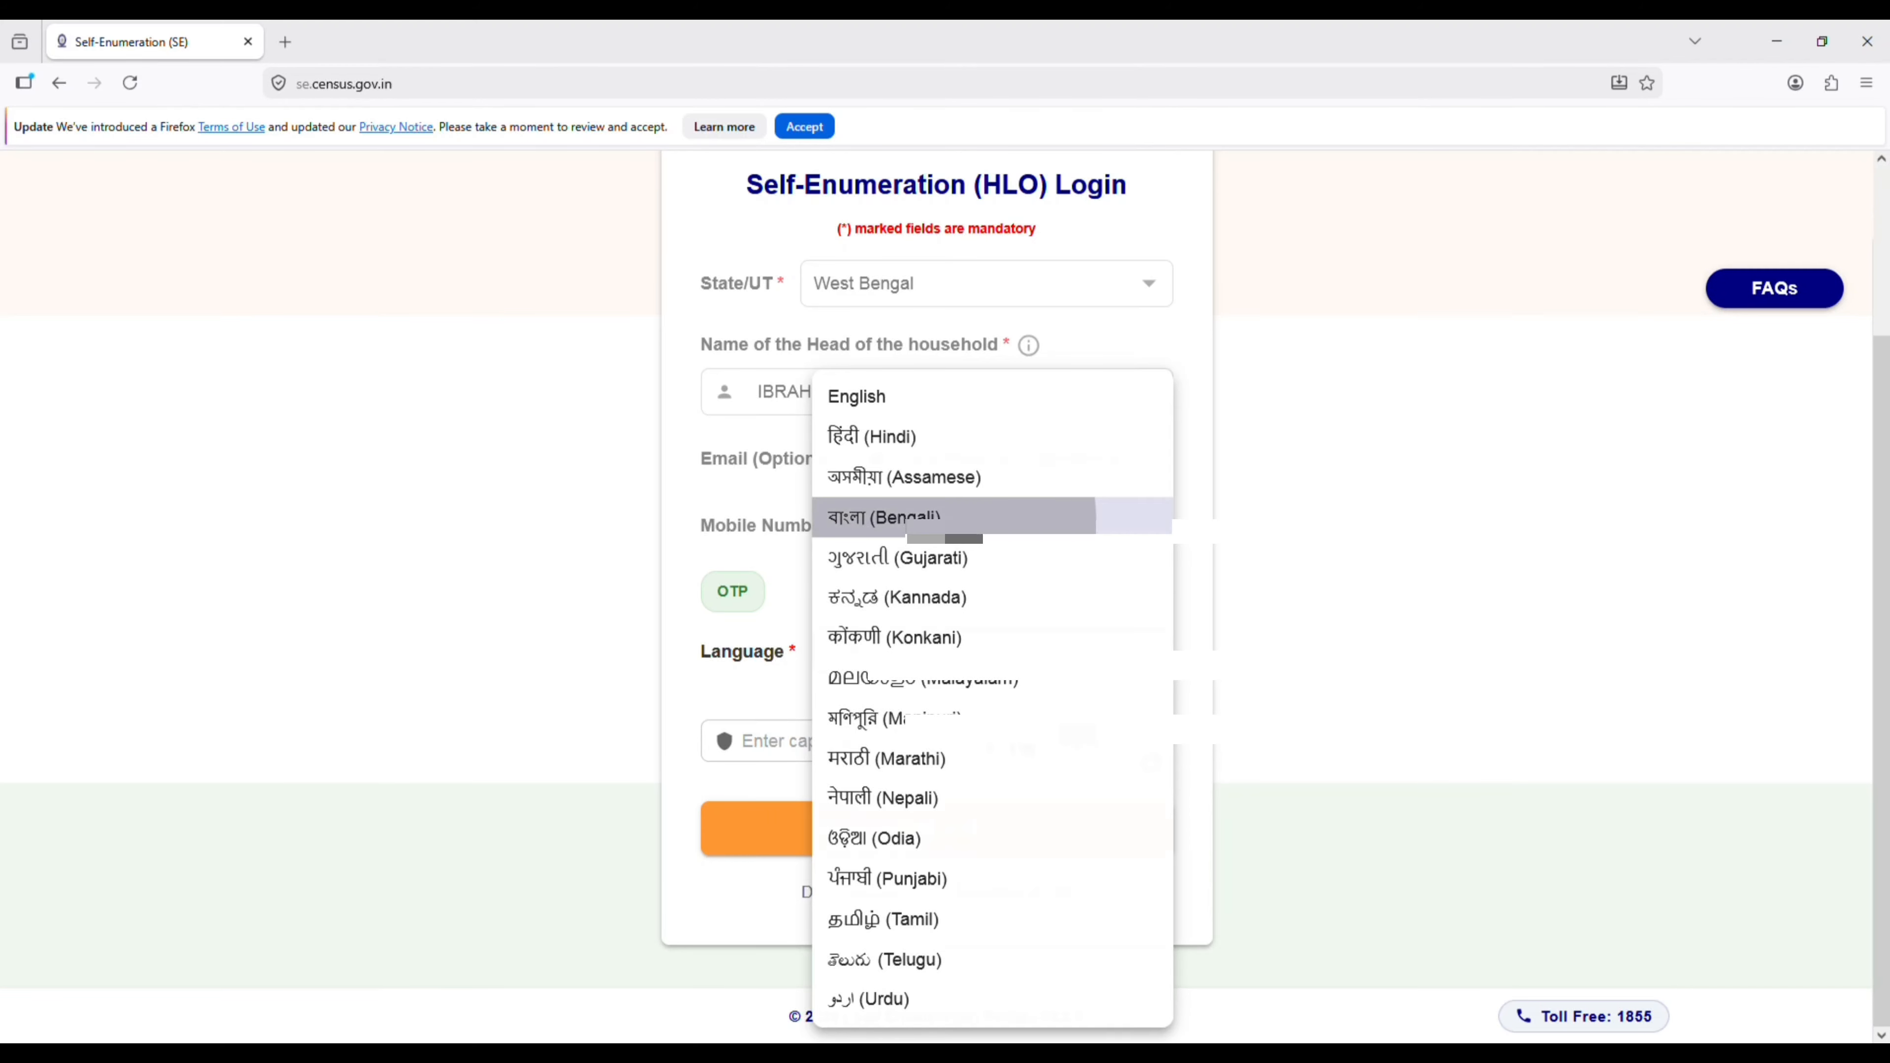
click(945, 527)
click(847, 752)
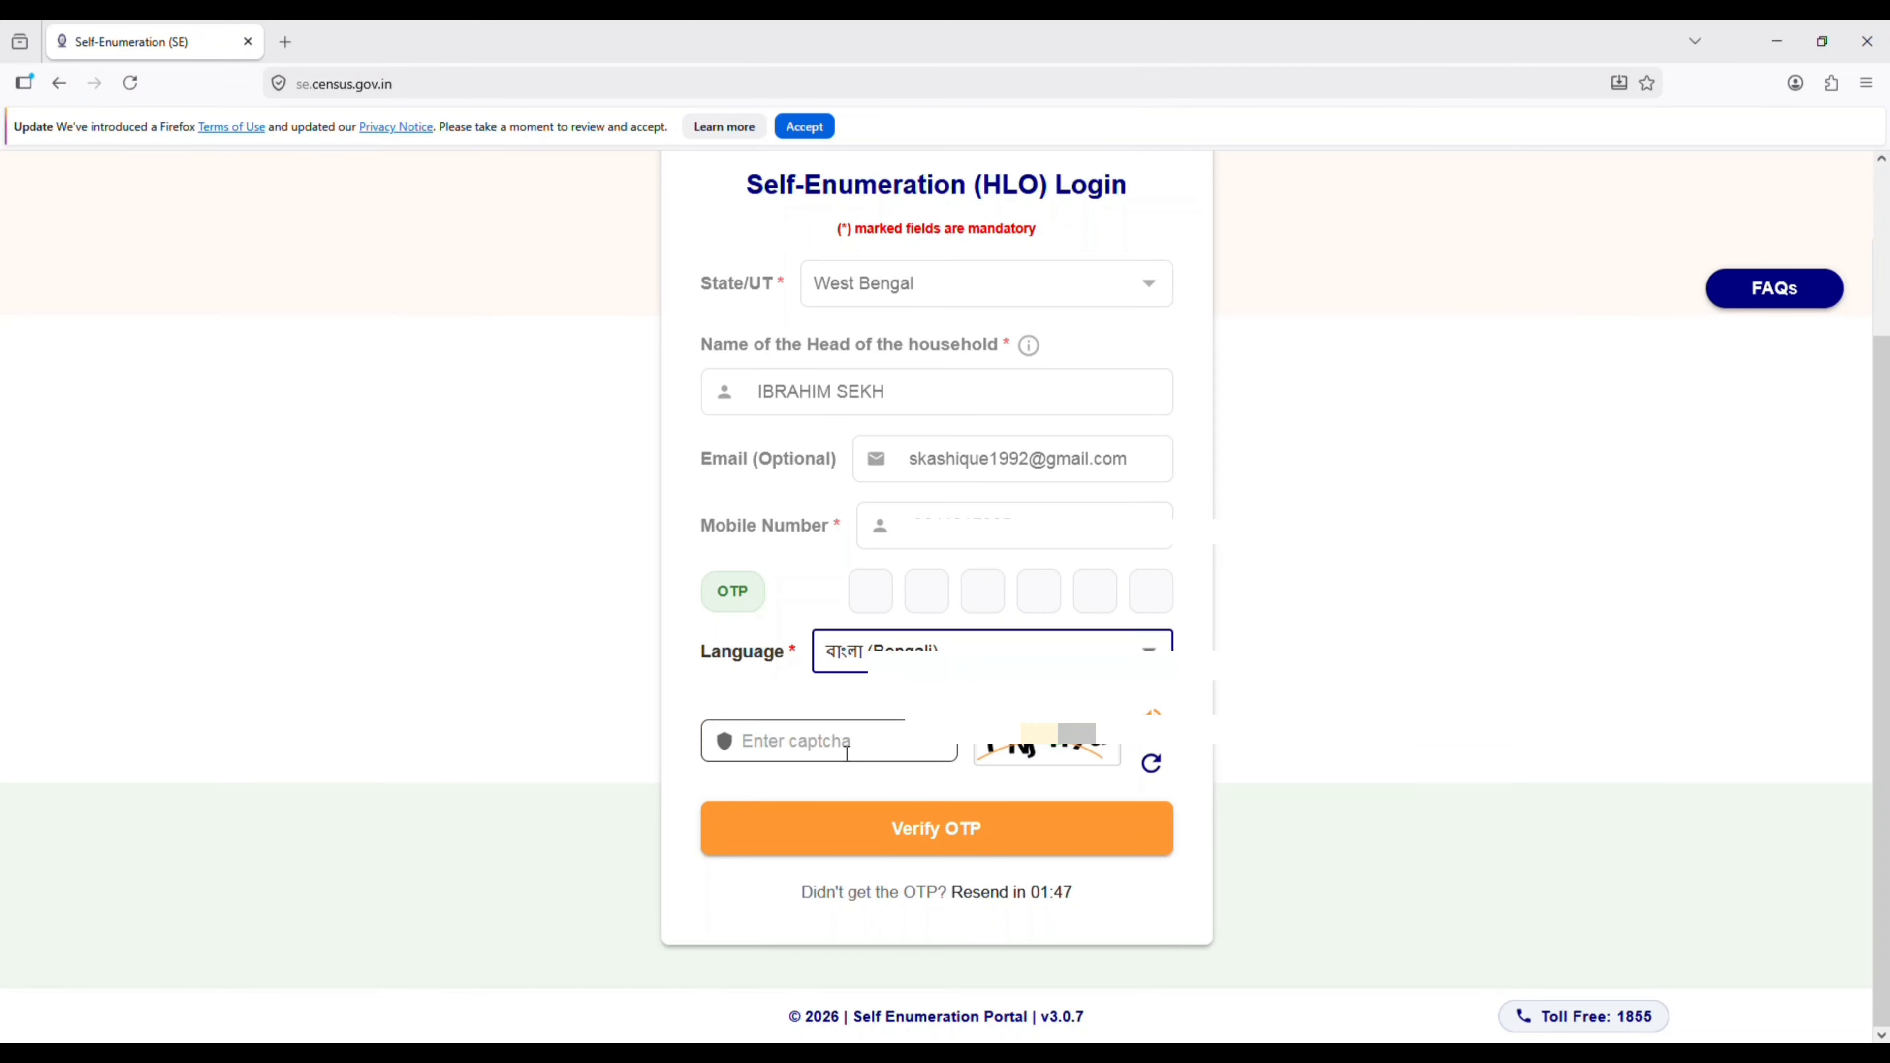
click(970, 815)
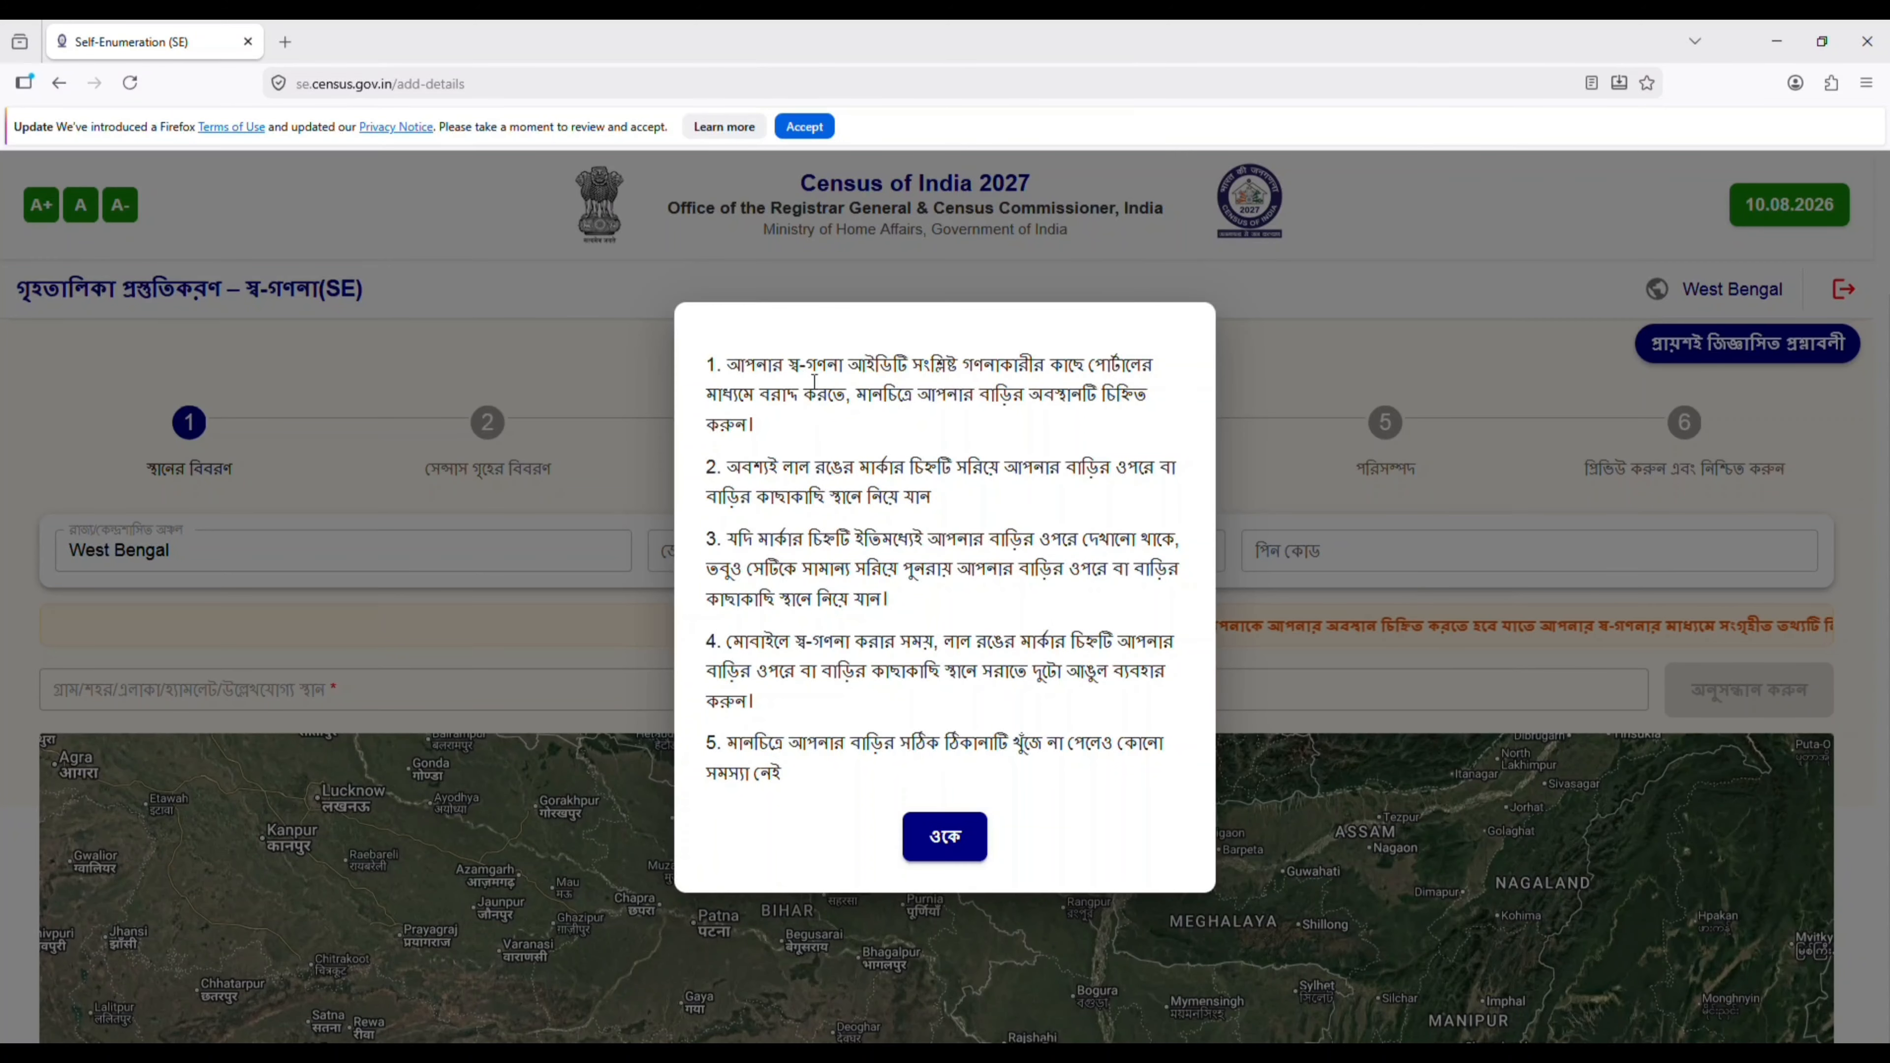
- Read the Bengali instructions on marking the house location on the map, highlighting the points one by one
drag(726, 365, 1150, 386)
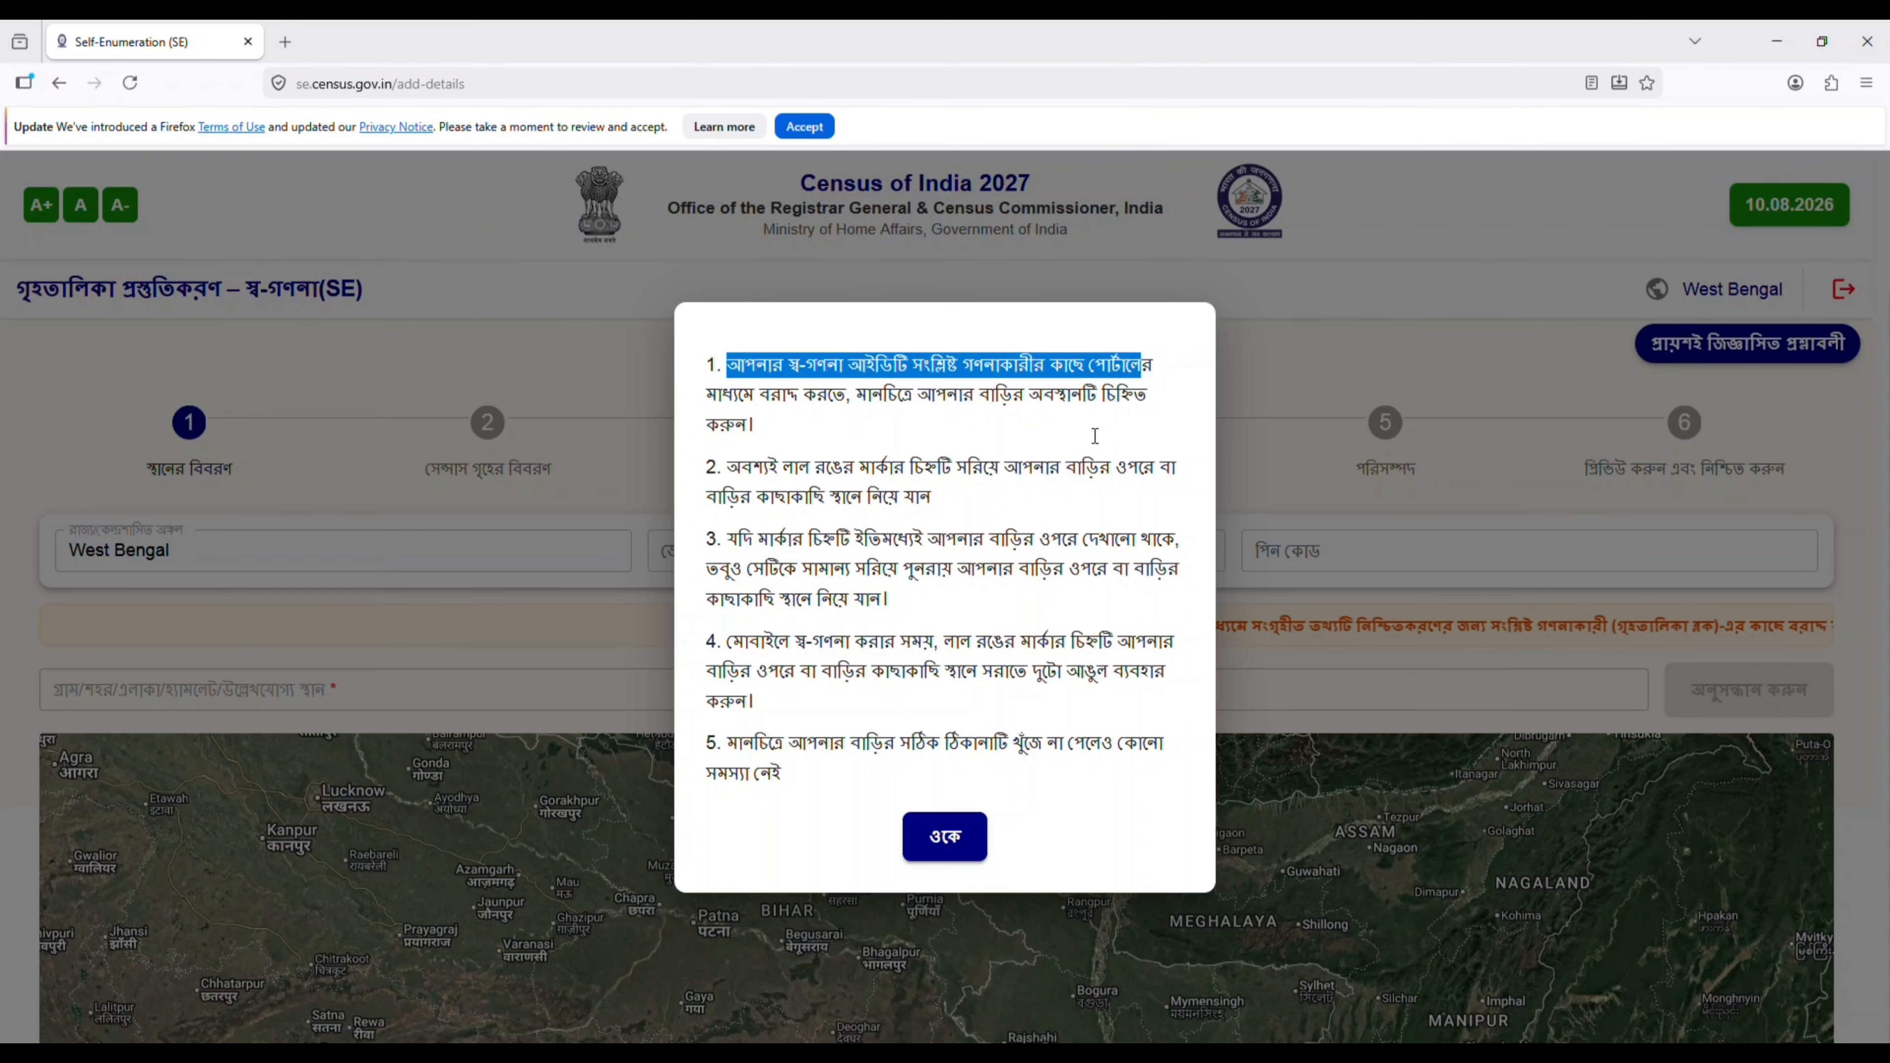
drag(843, 438, 843, 438)
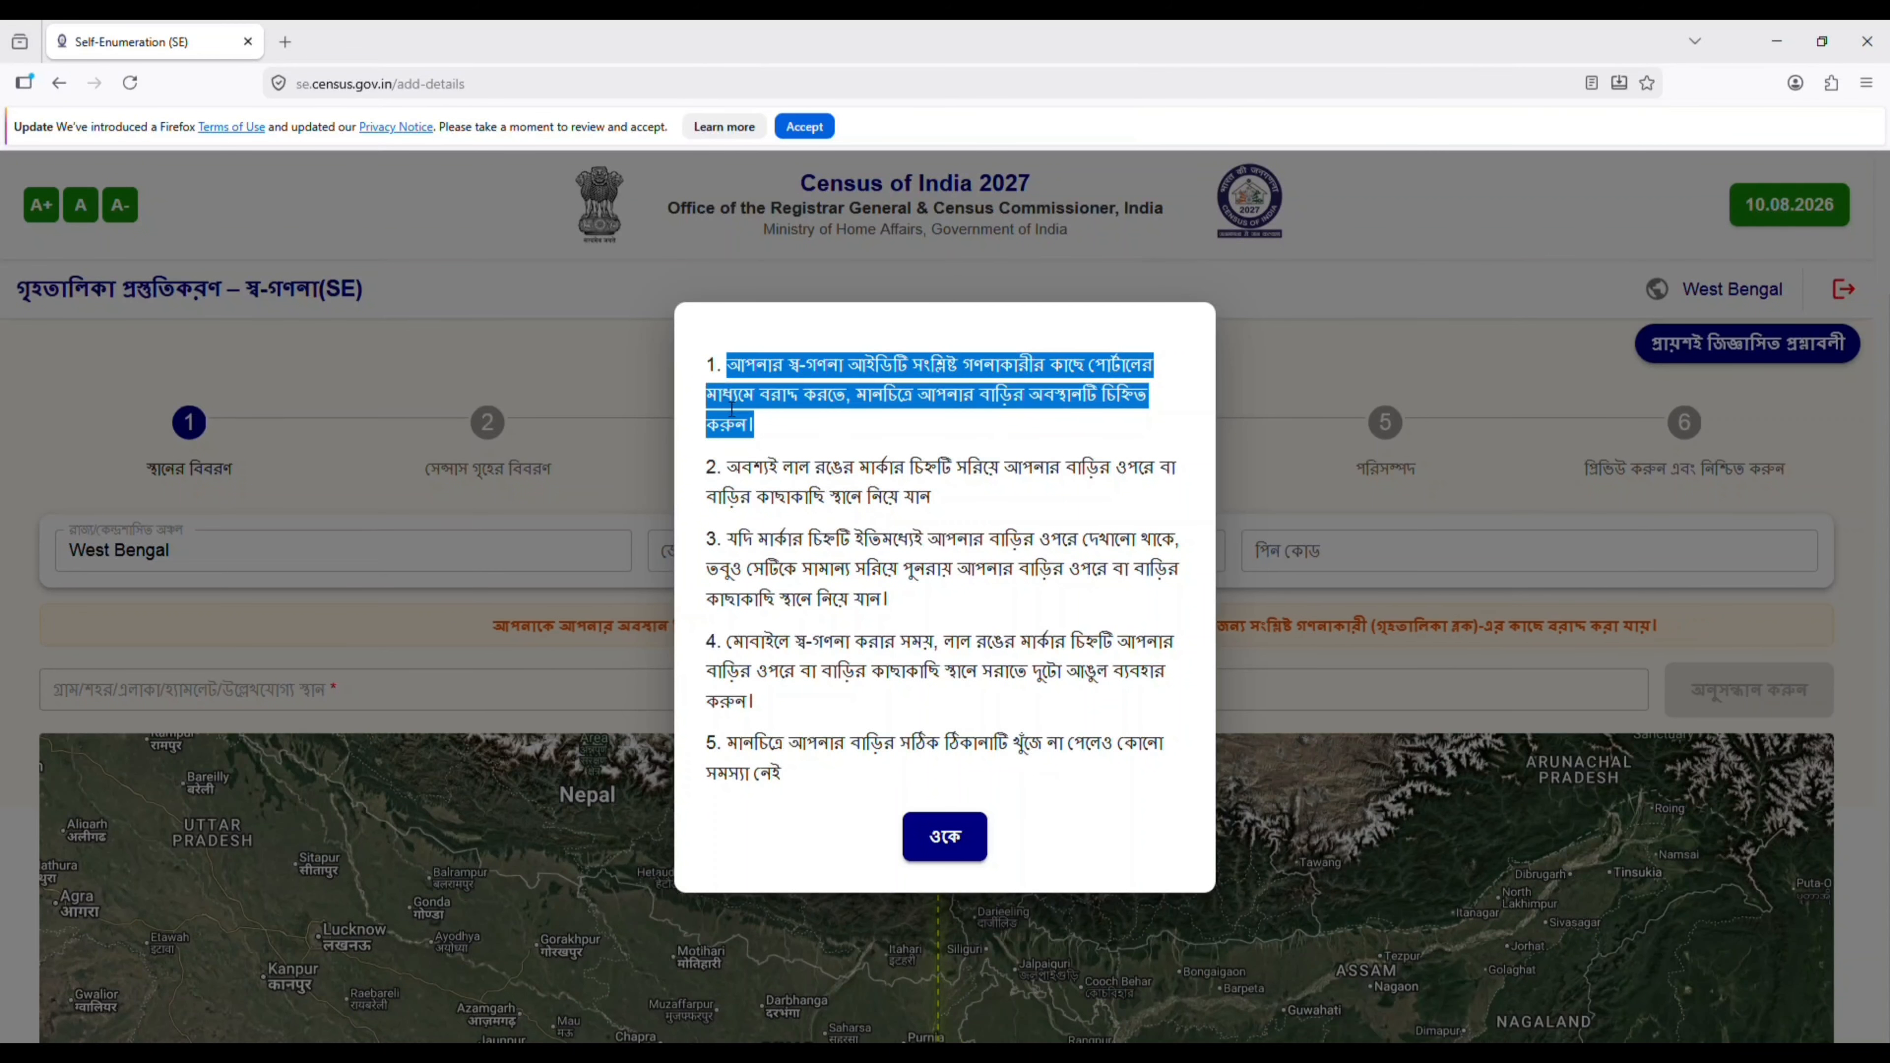
click(768, 497)
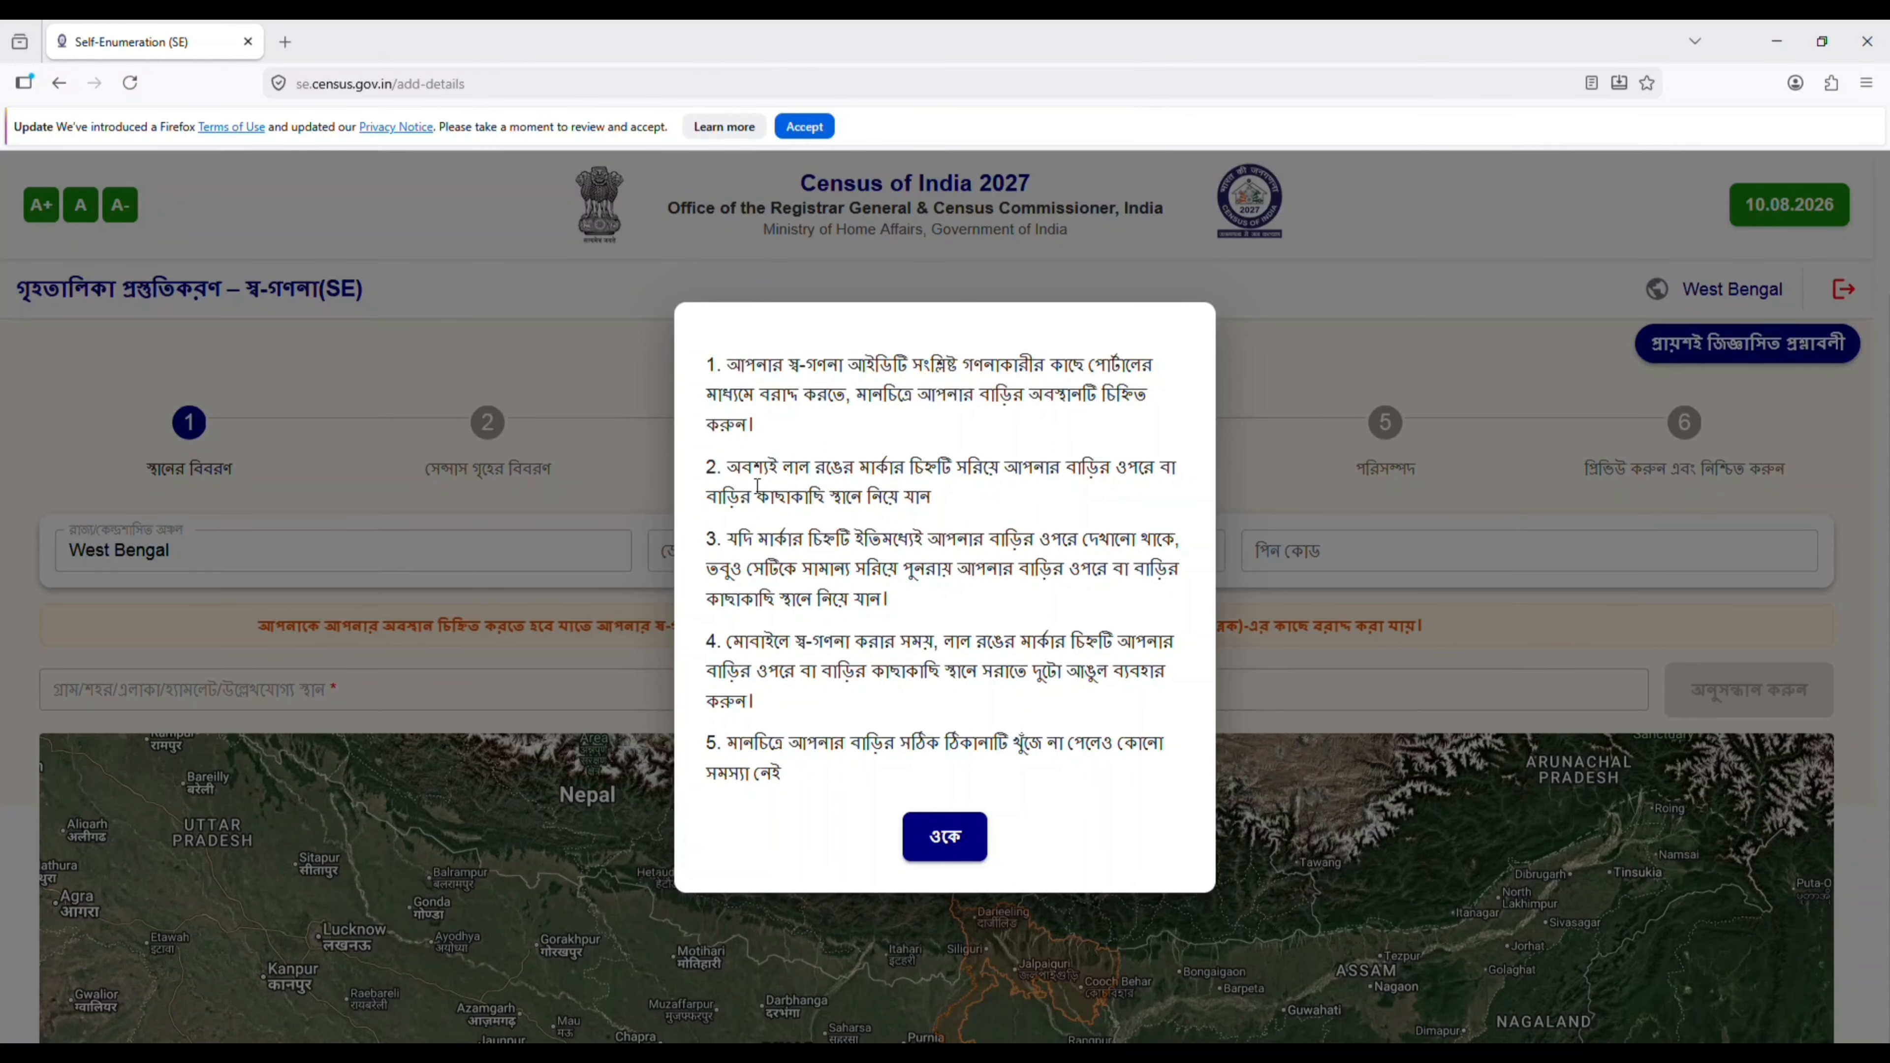
drag(726, 469, 1155, 469)
click(846, 505)
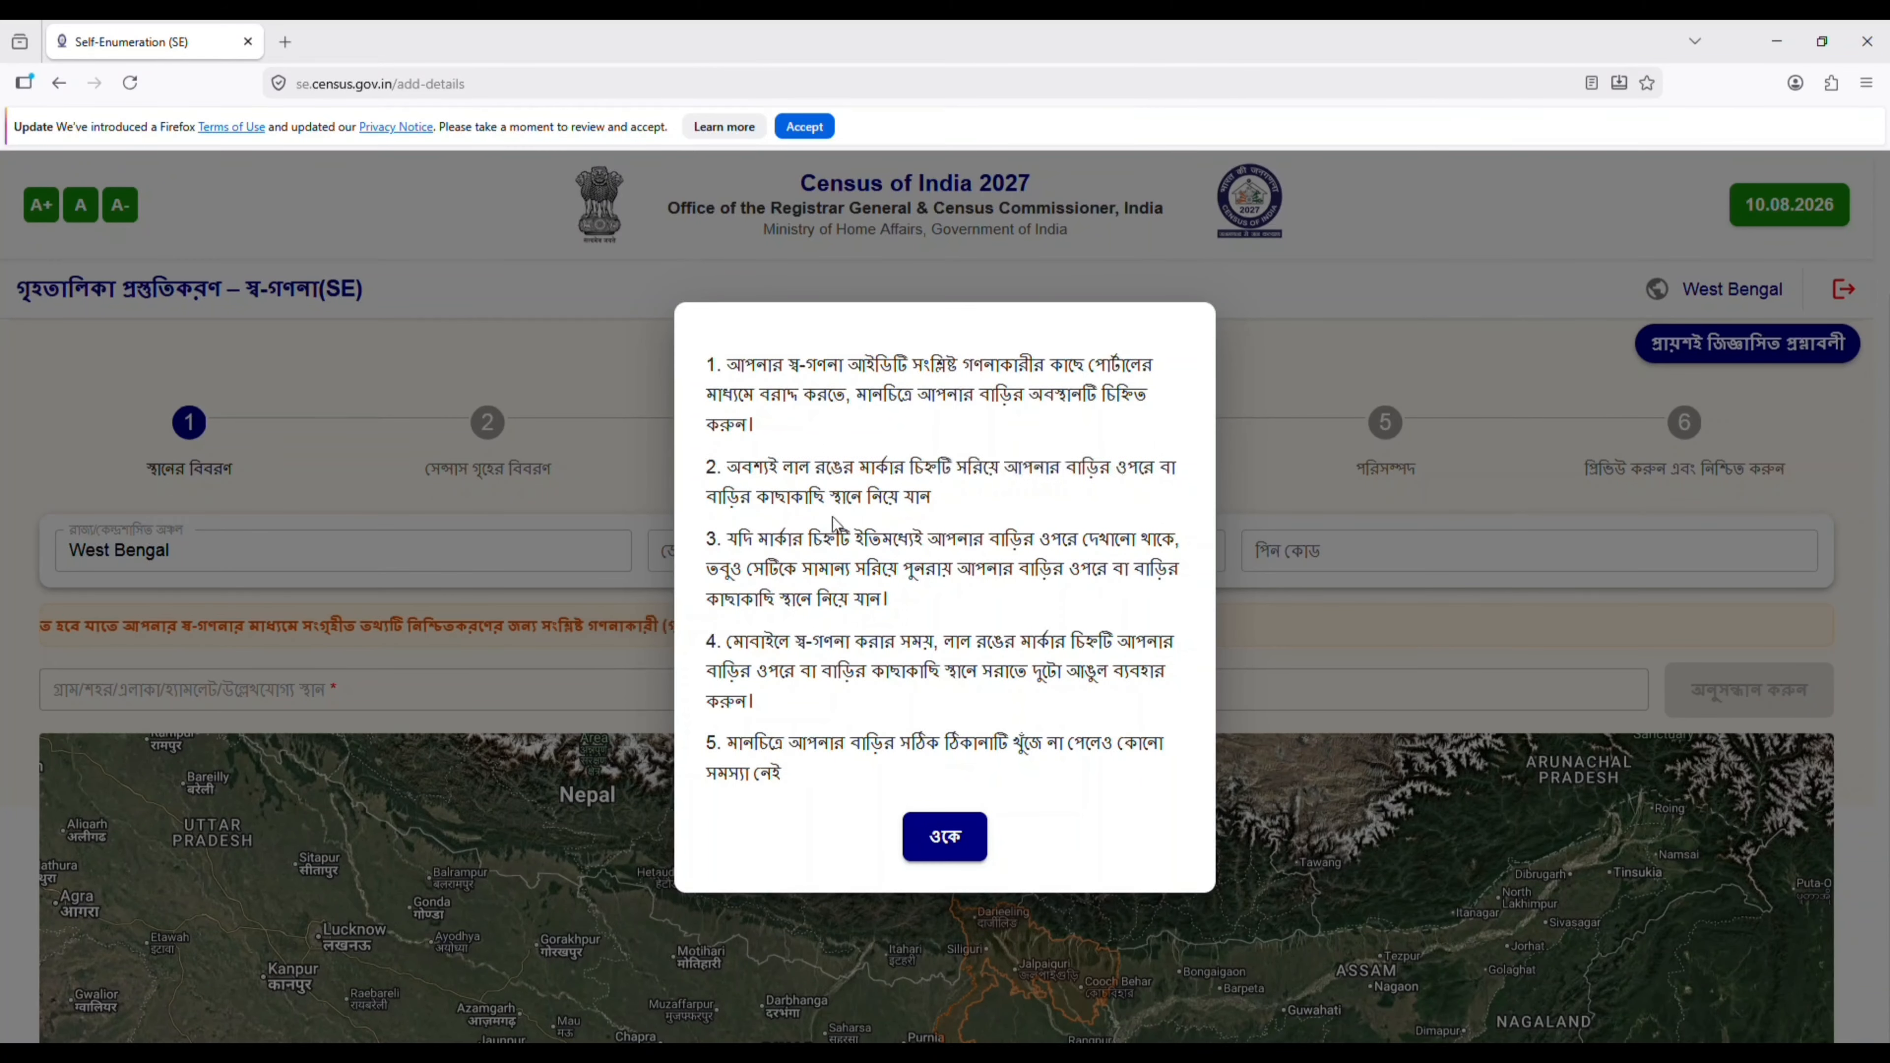
drag(727, 539, 1136, 539)
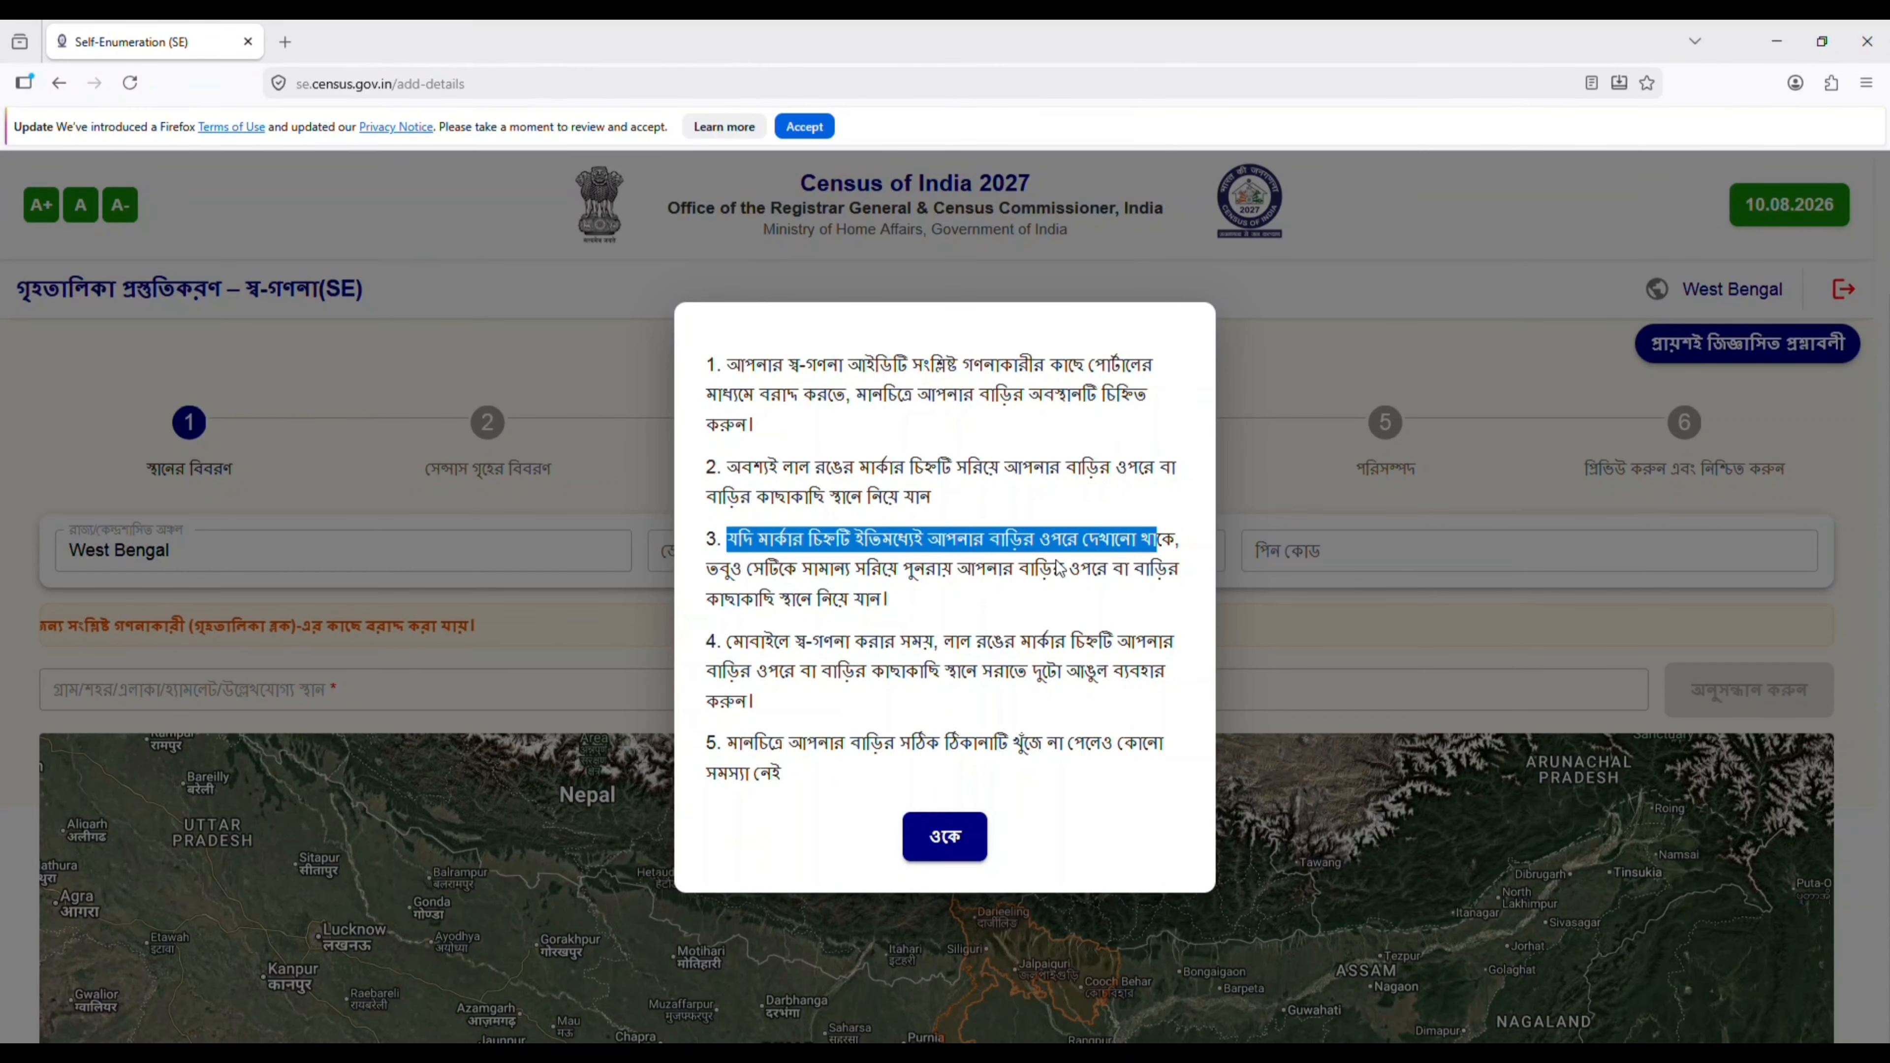
click(972, 583)
drag(726, 642, 1135, 641)
click(922, 700)
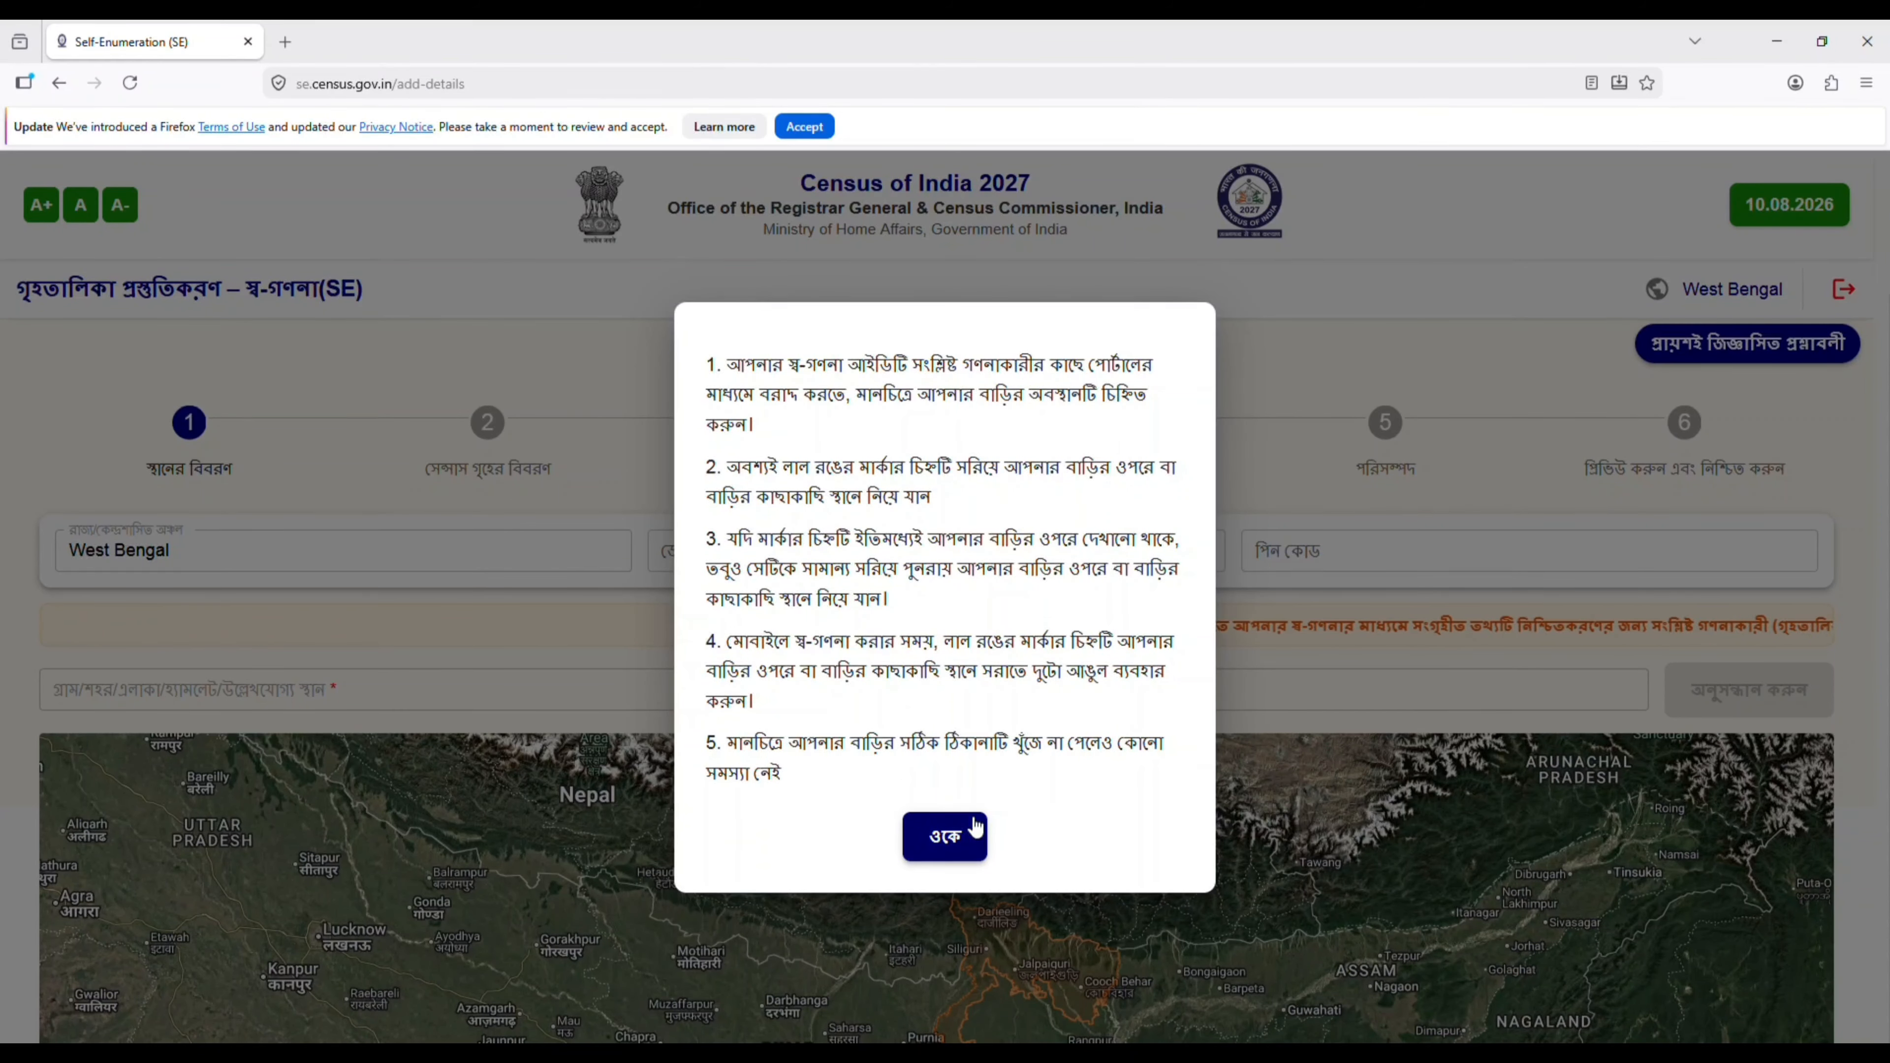
- Acknowledge the map instructions and set the district to Purba Bardhaman
click(954, 836)
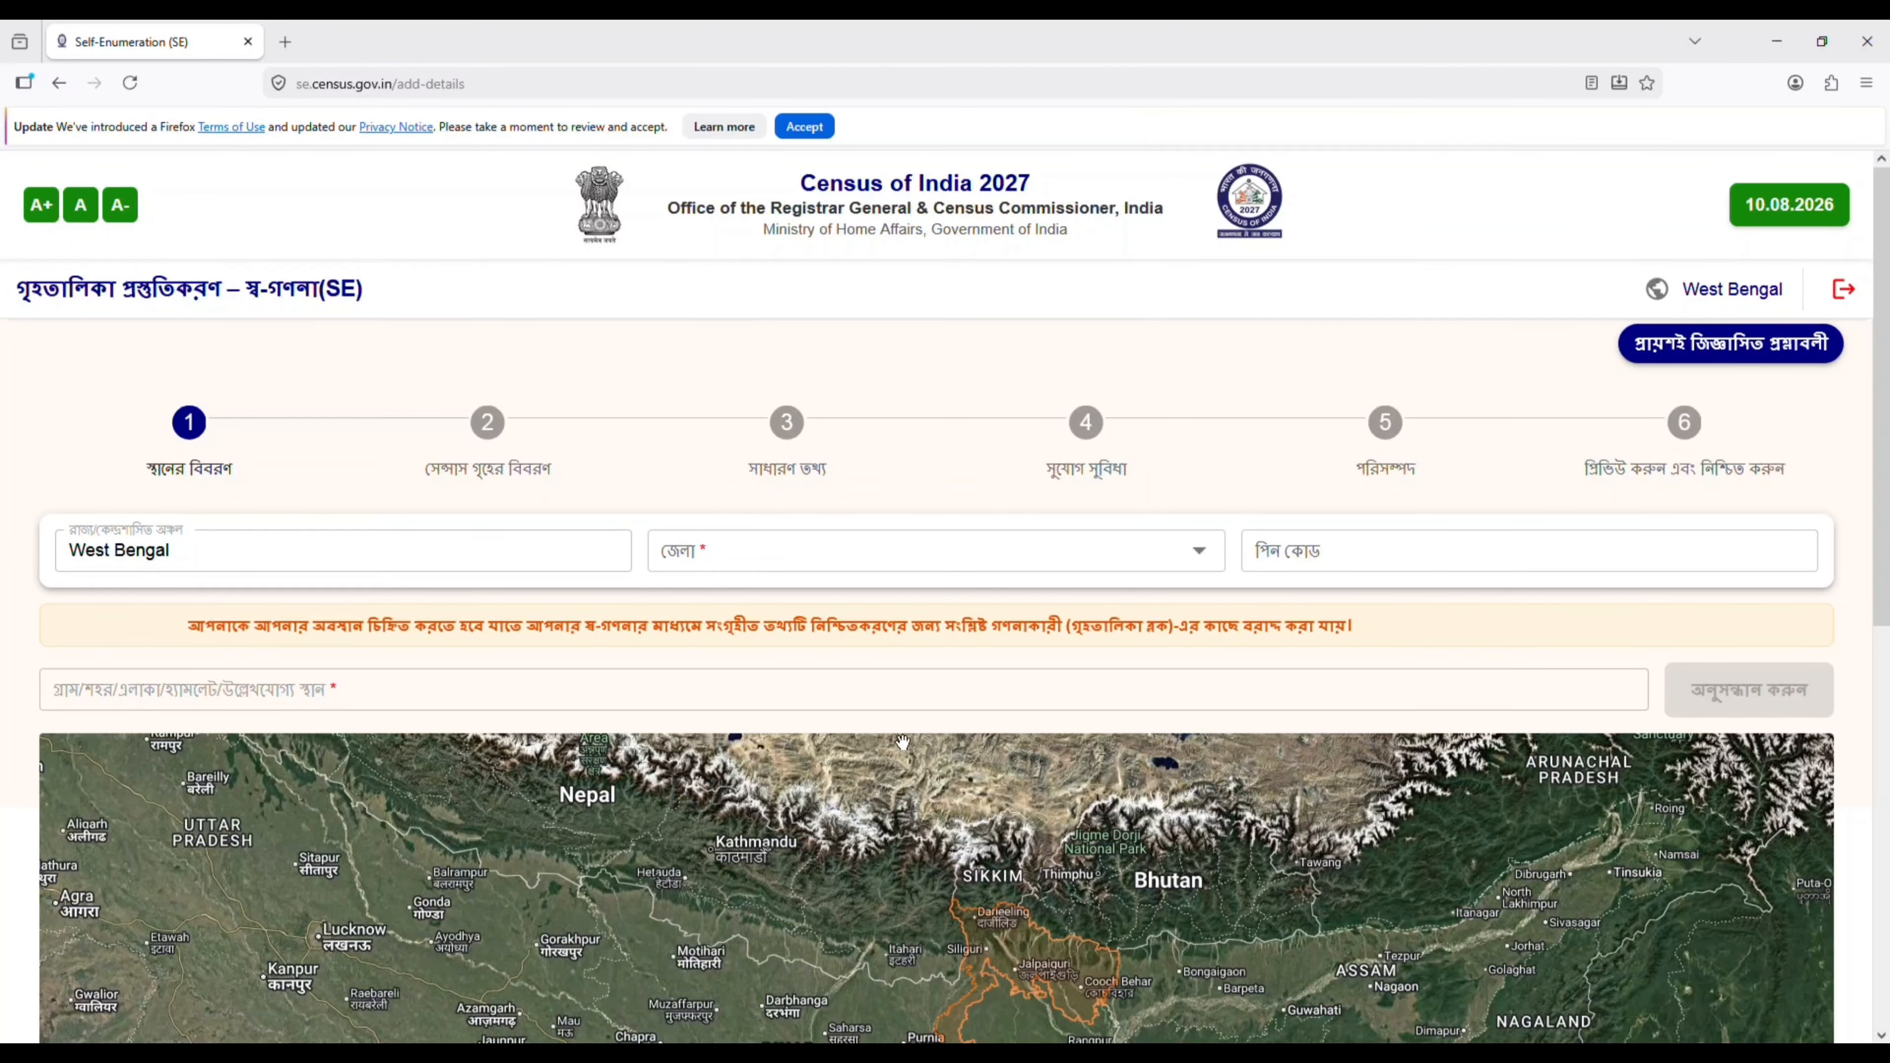
click(818, 572)
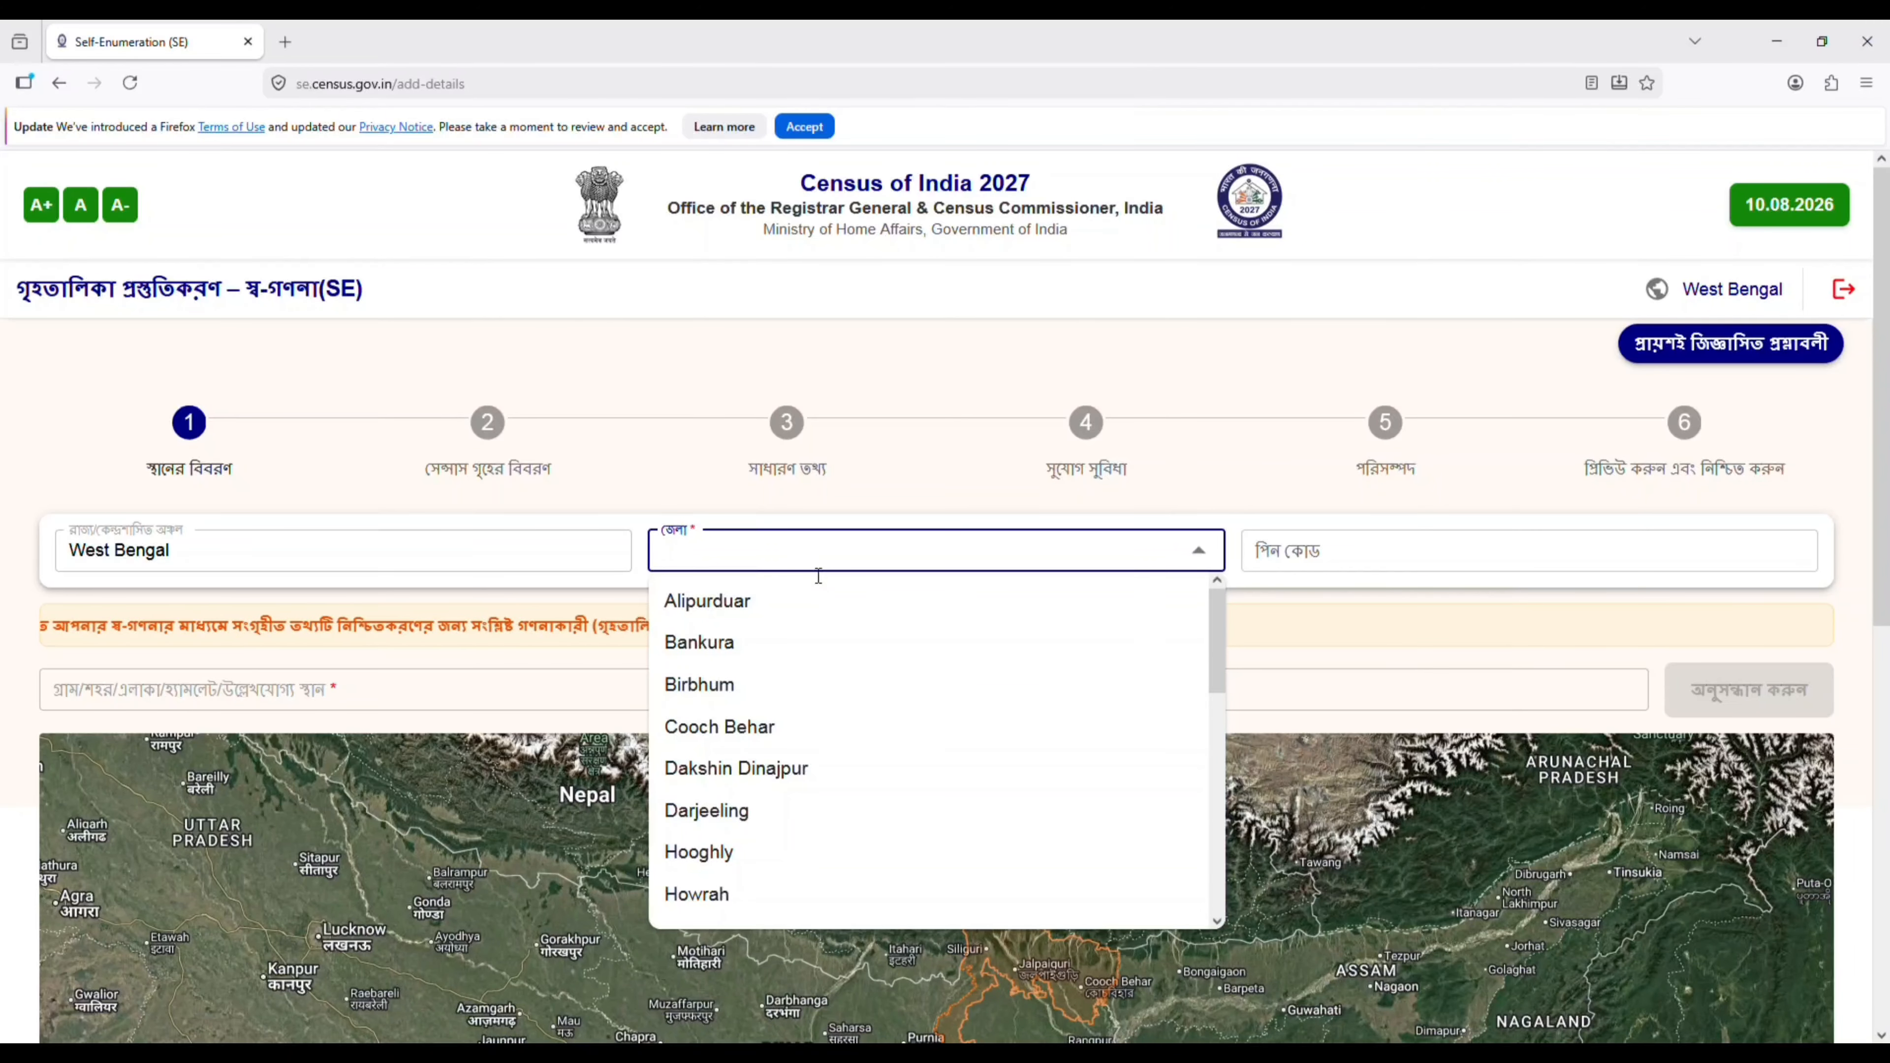
text(pur)
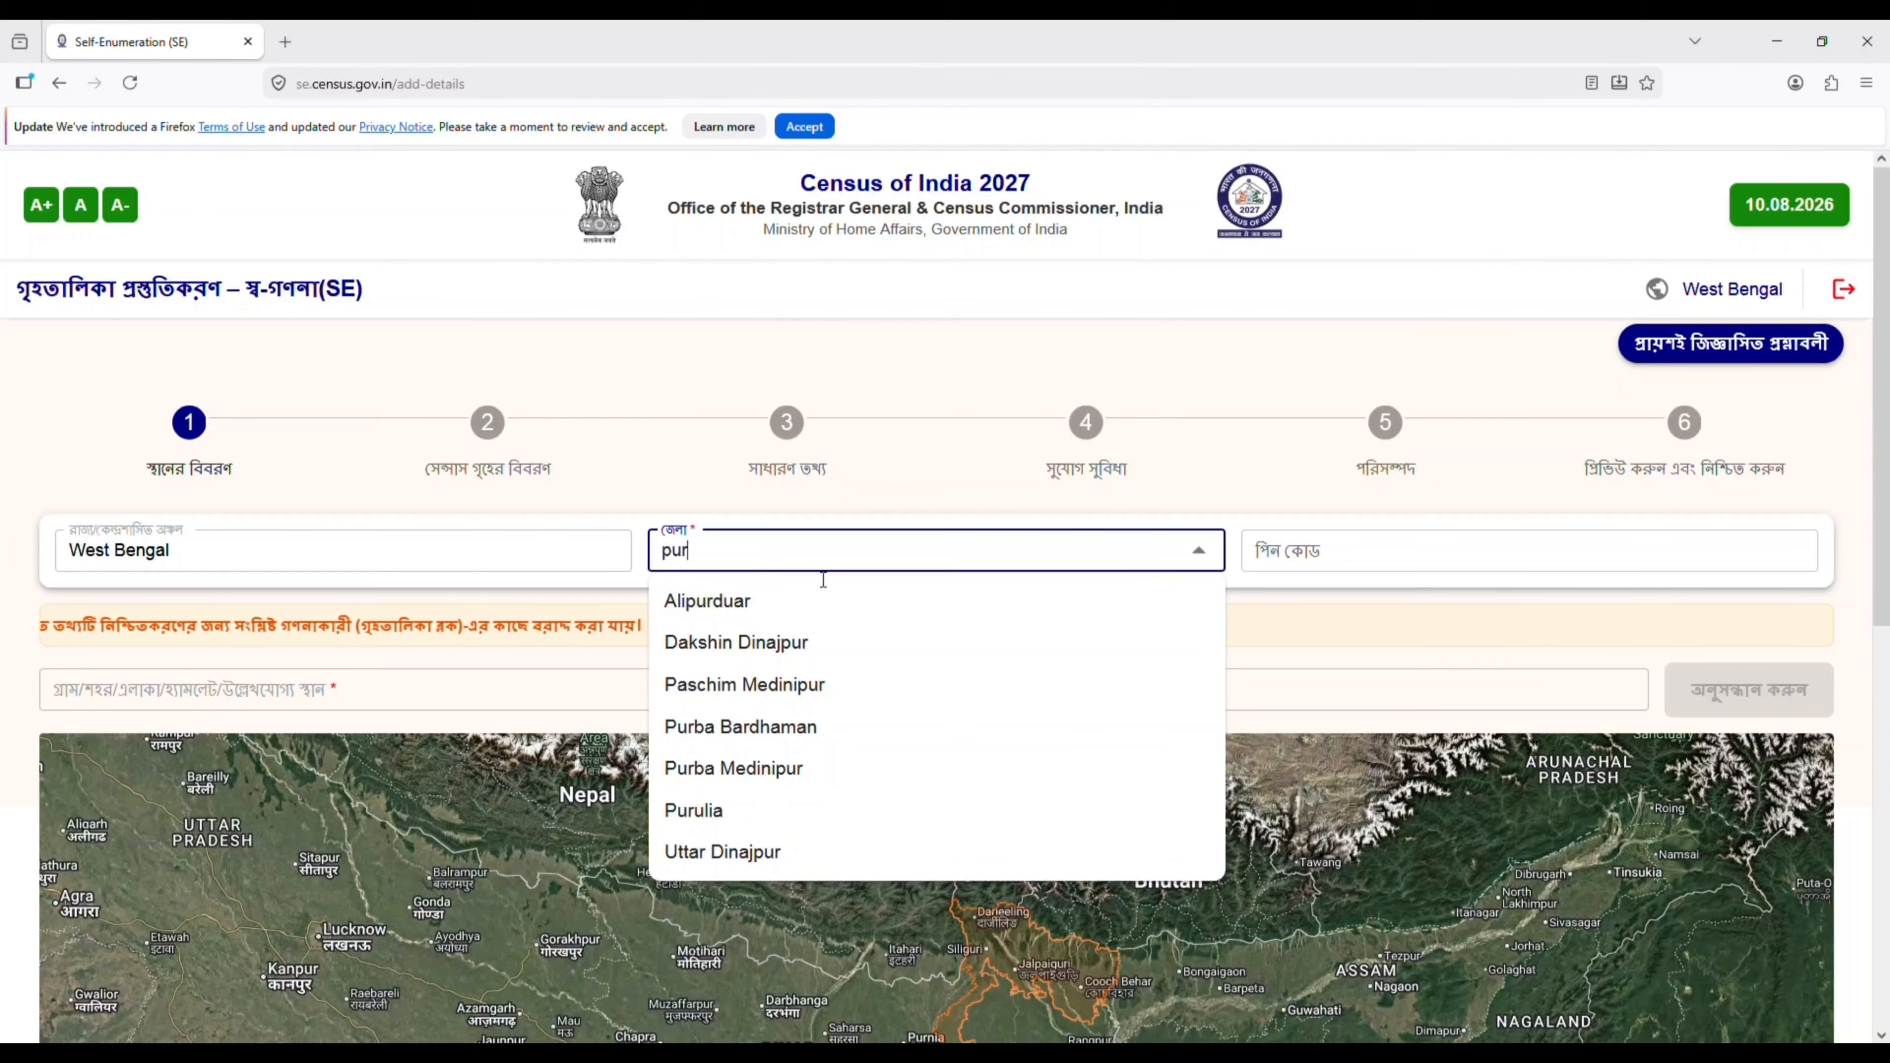
click(780, 728)
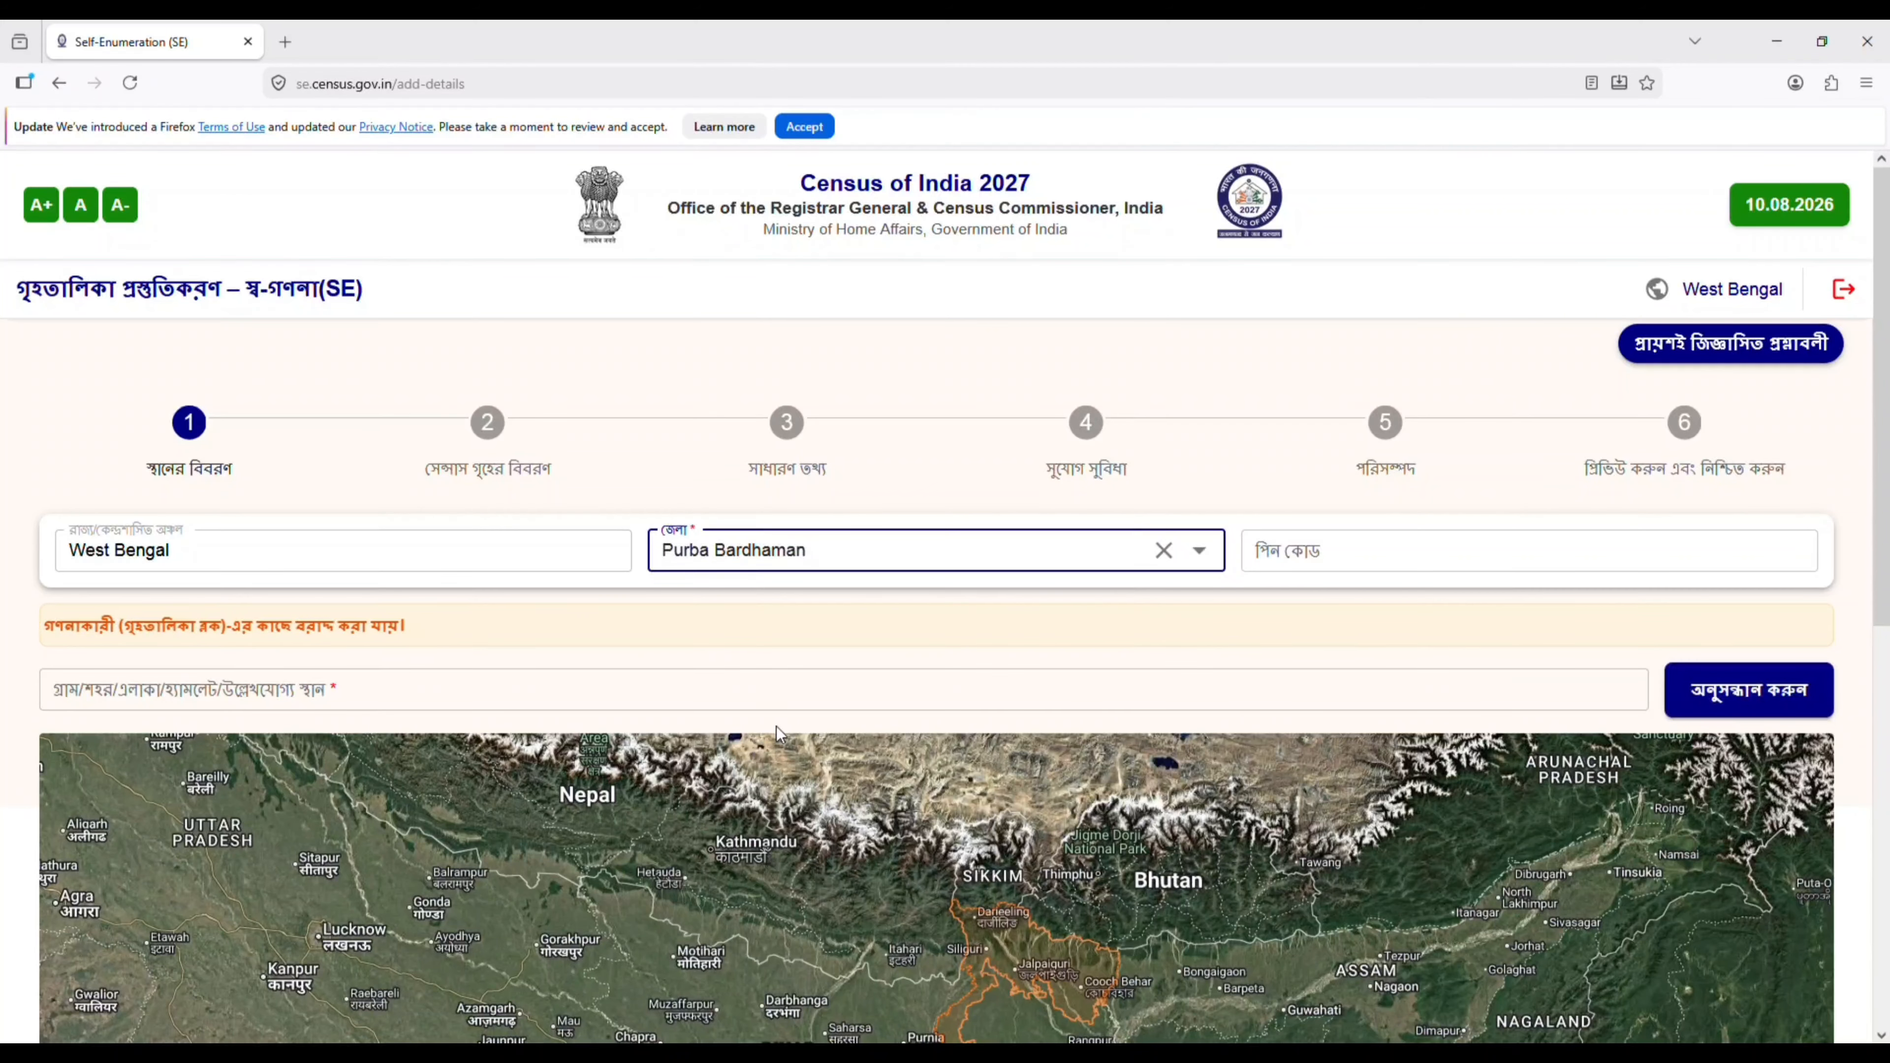
- Enter the postal PIN code and locate Kurmuna, Purba Bardhaman, West Bengal on the map using the matching place suggestion
click(1393, 542)
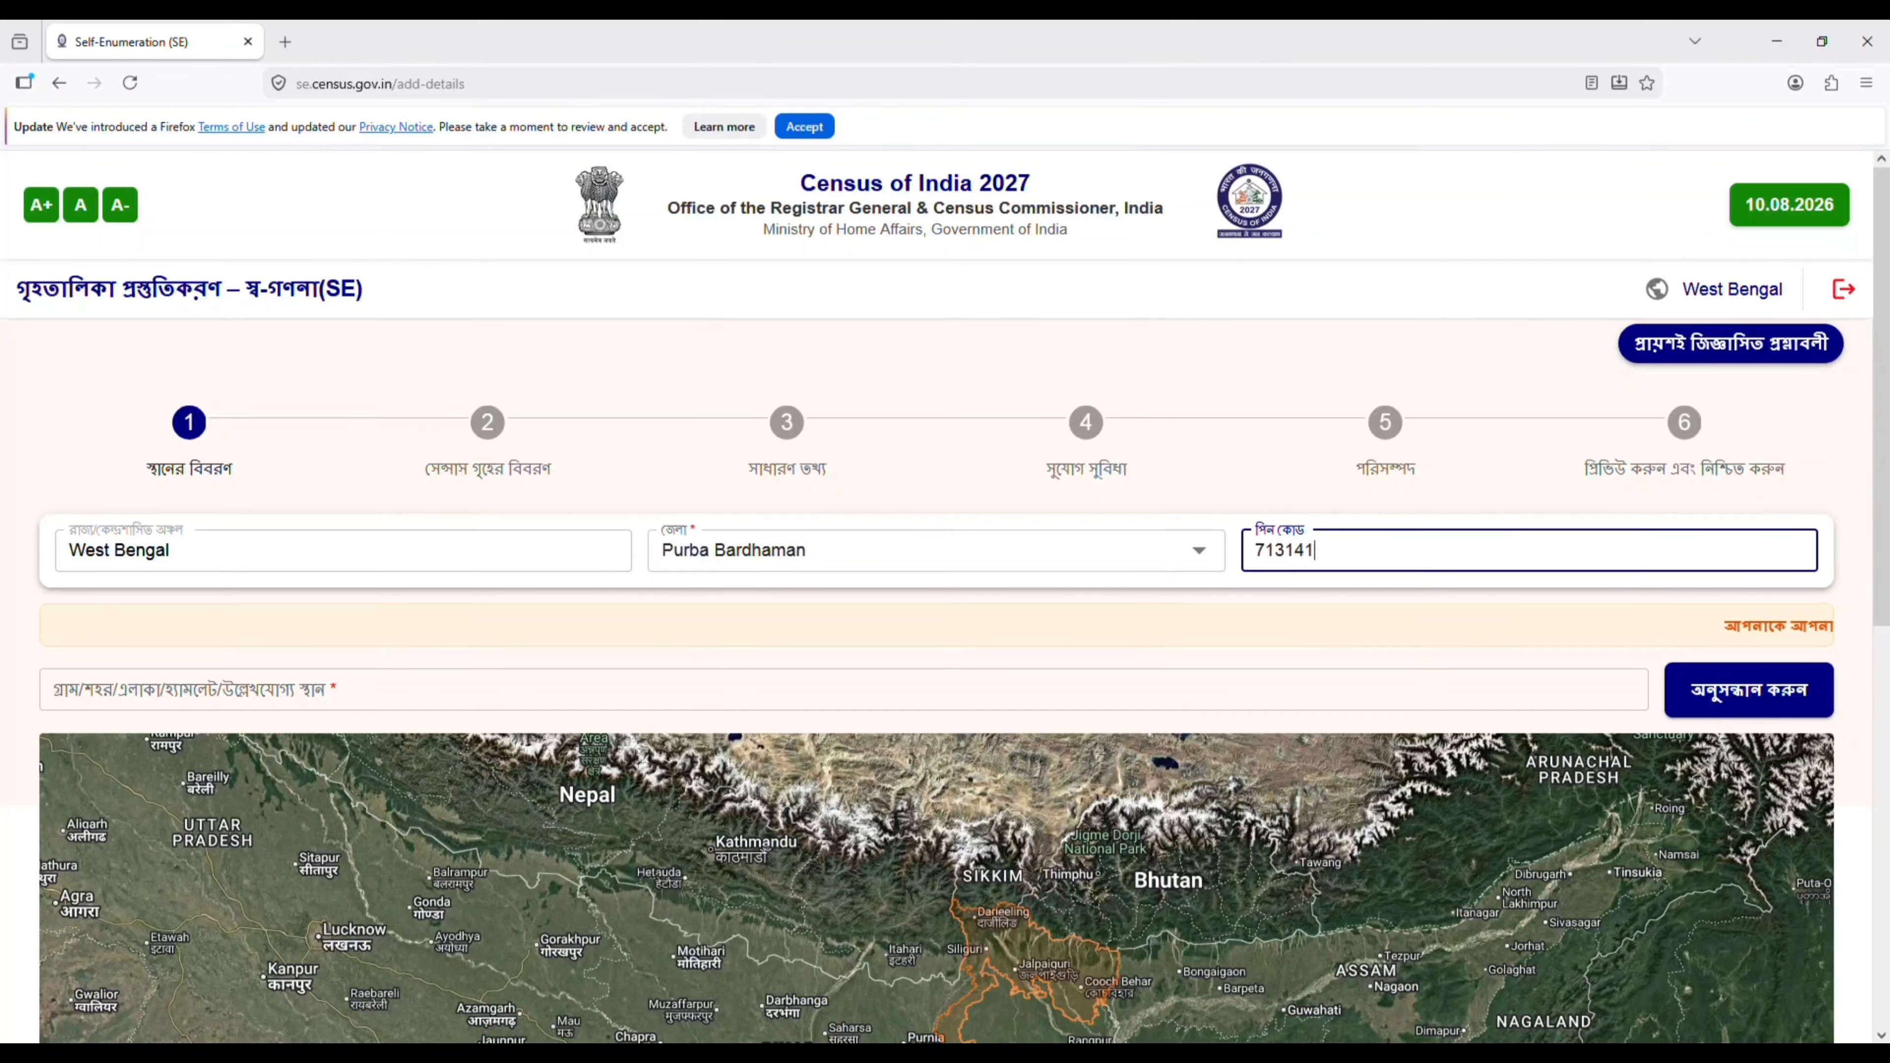
text(713141)
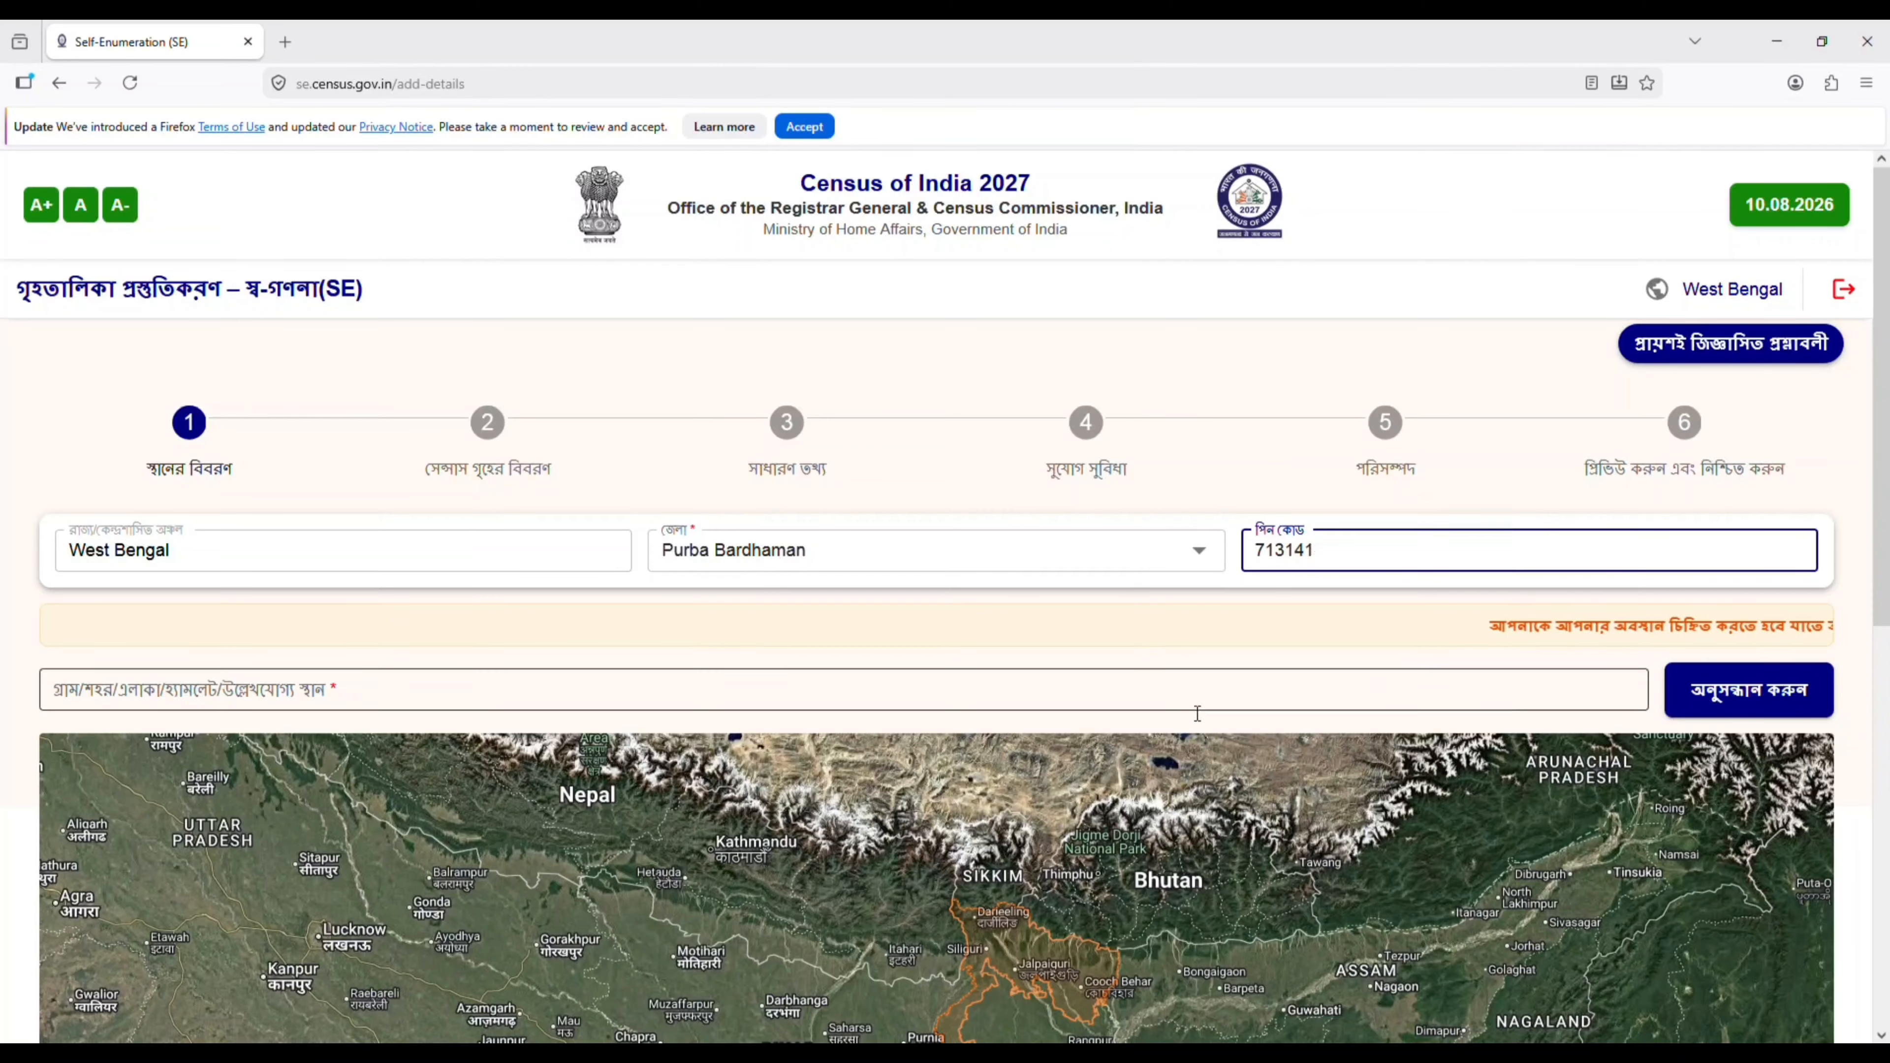
click(1198, 696)
text(kurmuna)
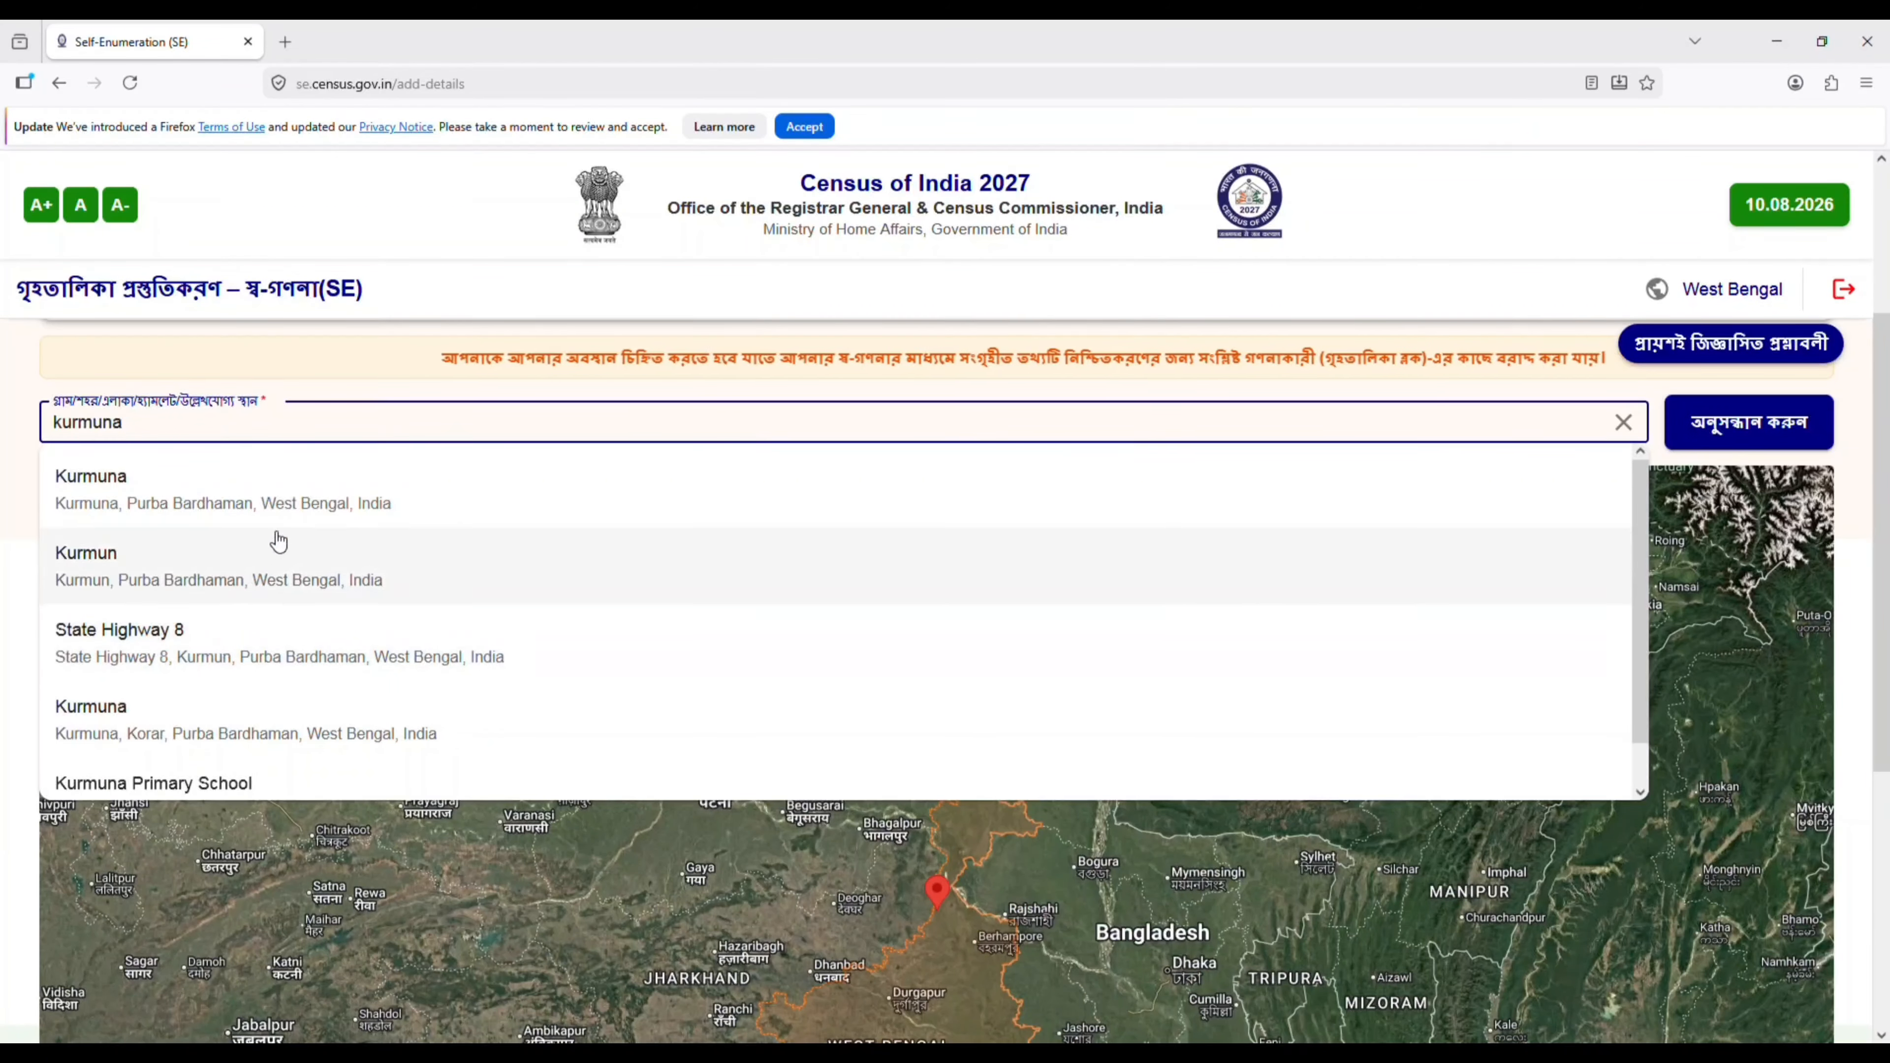
click(292, 517)
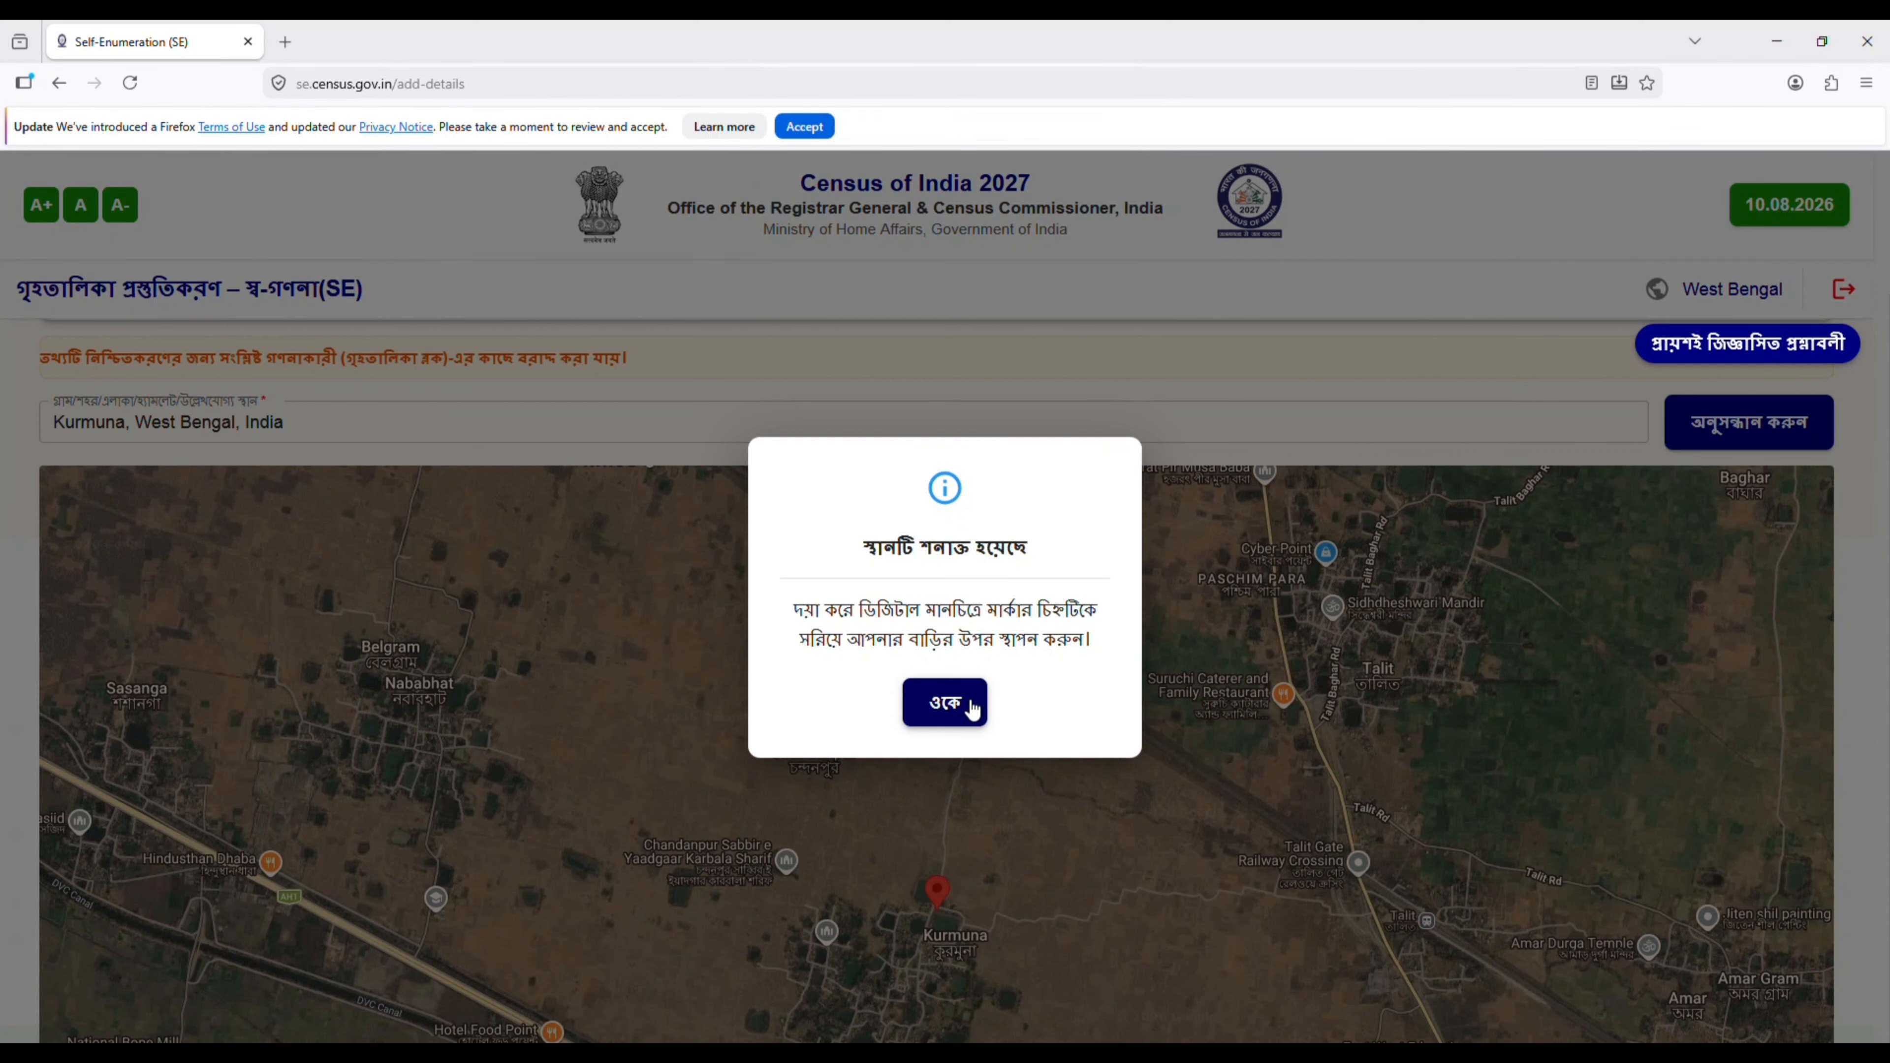
click(966, 707)
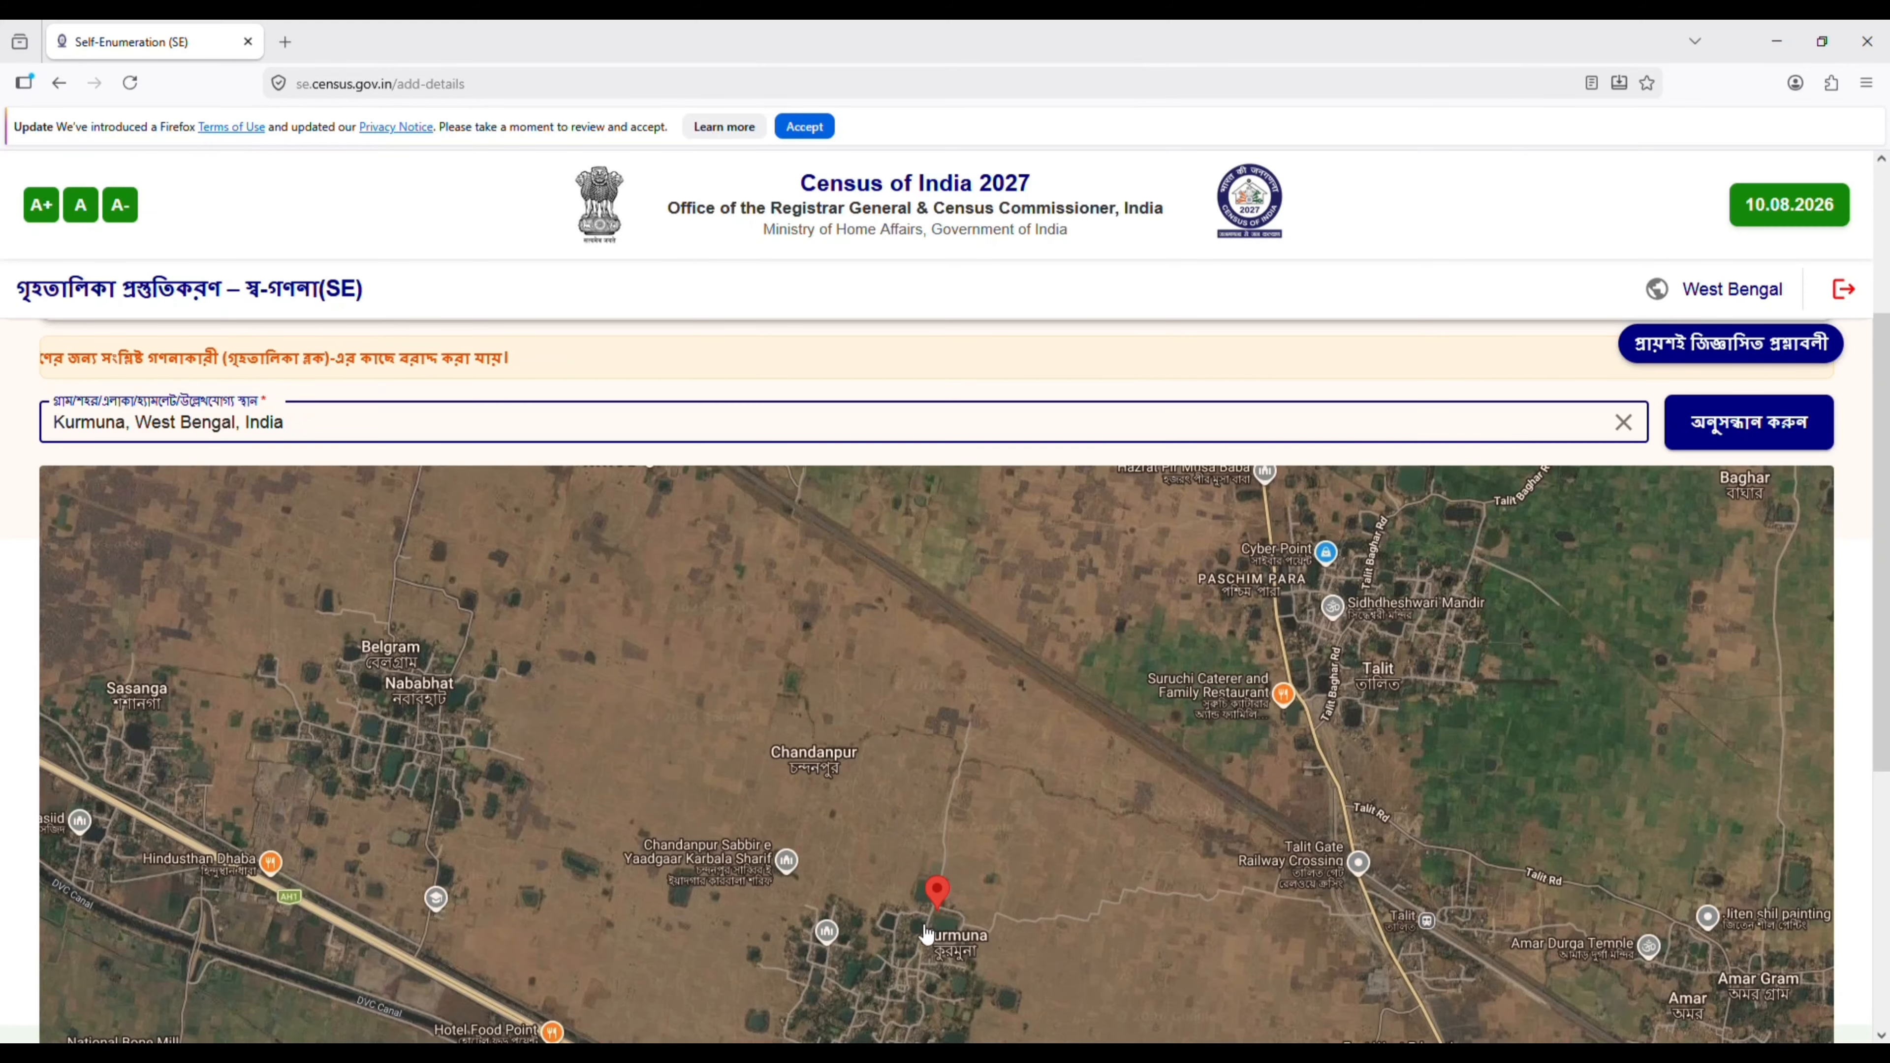
- Position the map marker on the roof of the household's building in Kurmuna village, north of Kurmuna Masjid
scroll(991, 937, up, 3)
scroll(993, 938, down, 6)
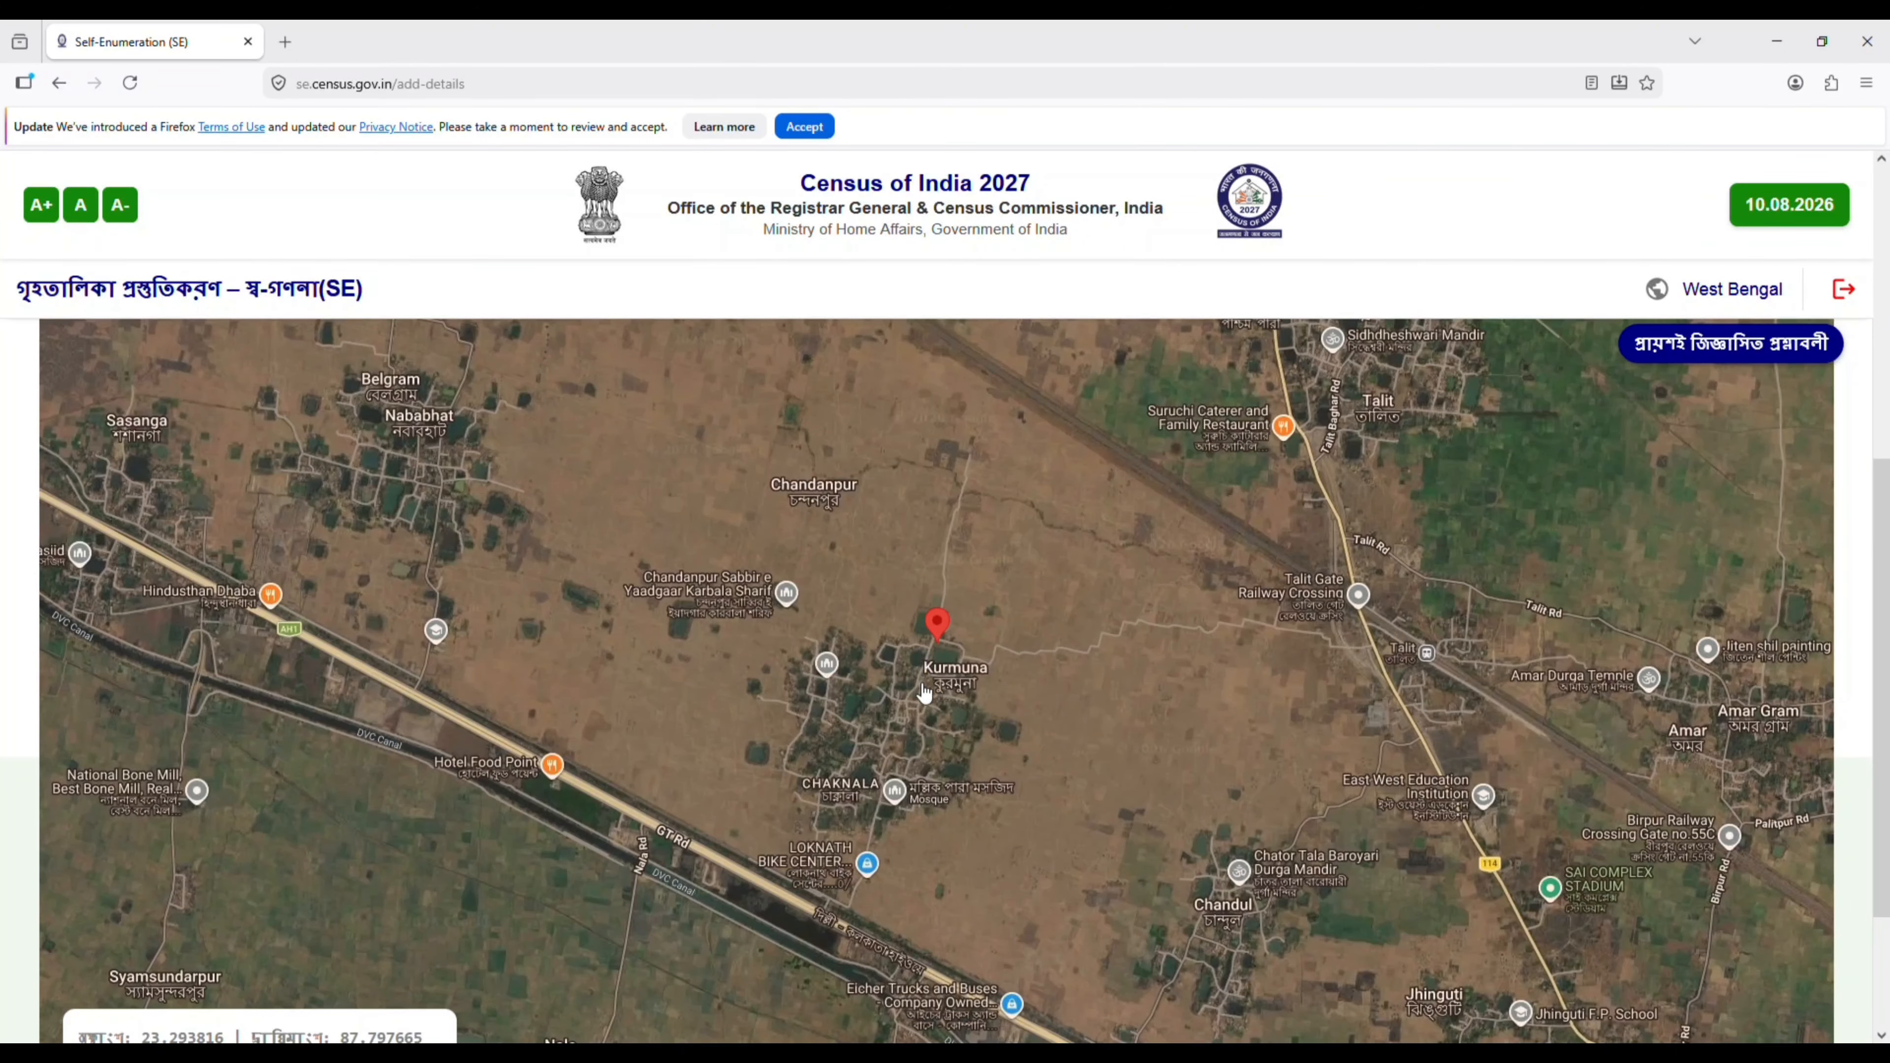
ctrl+scroll(924, 693, up, 4)
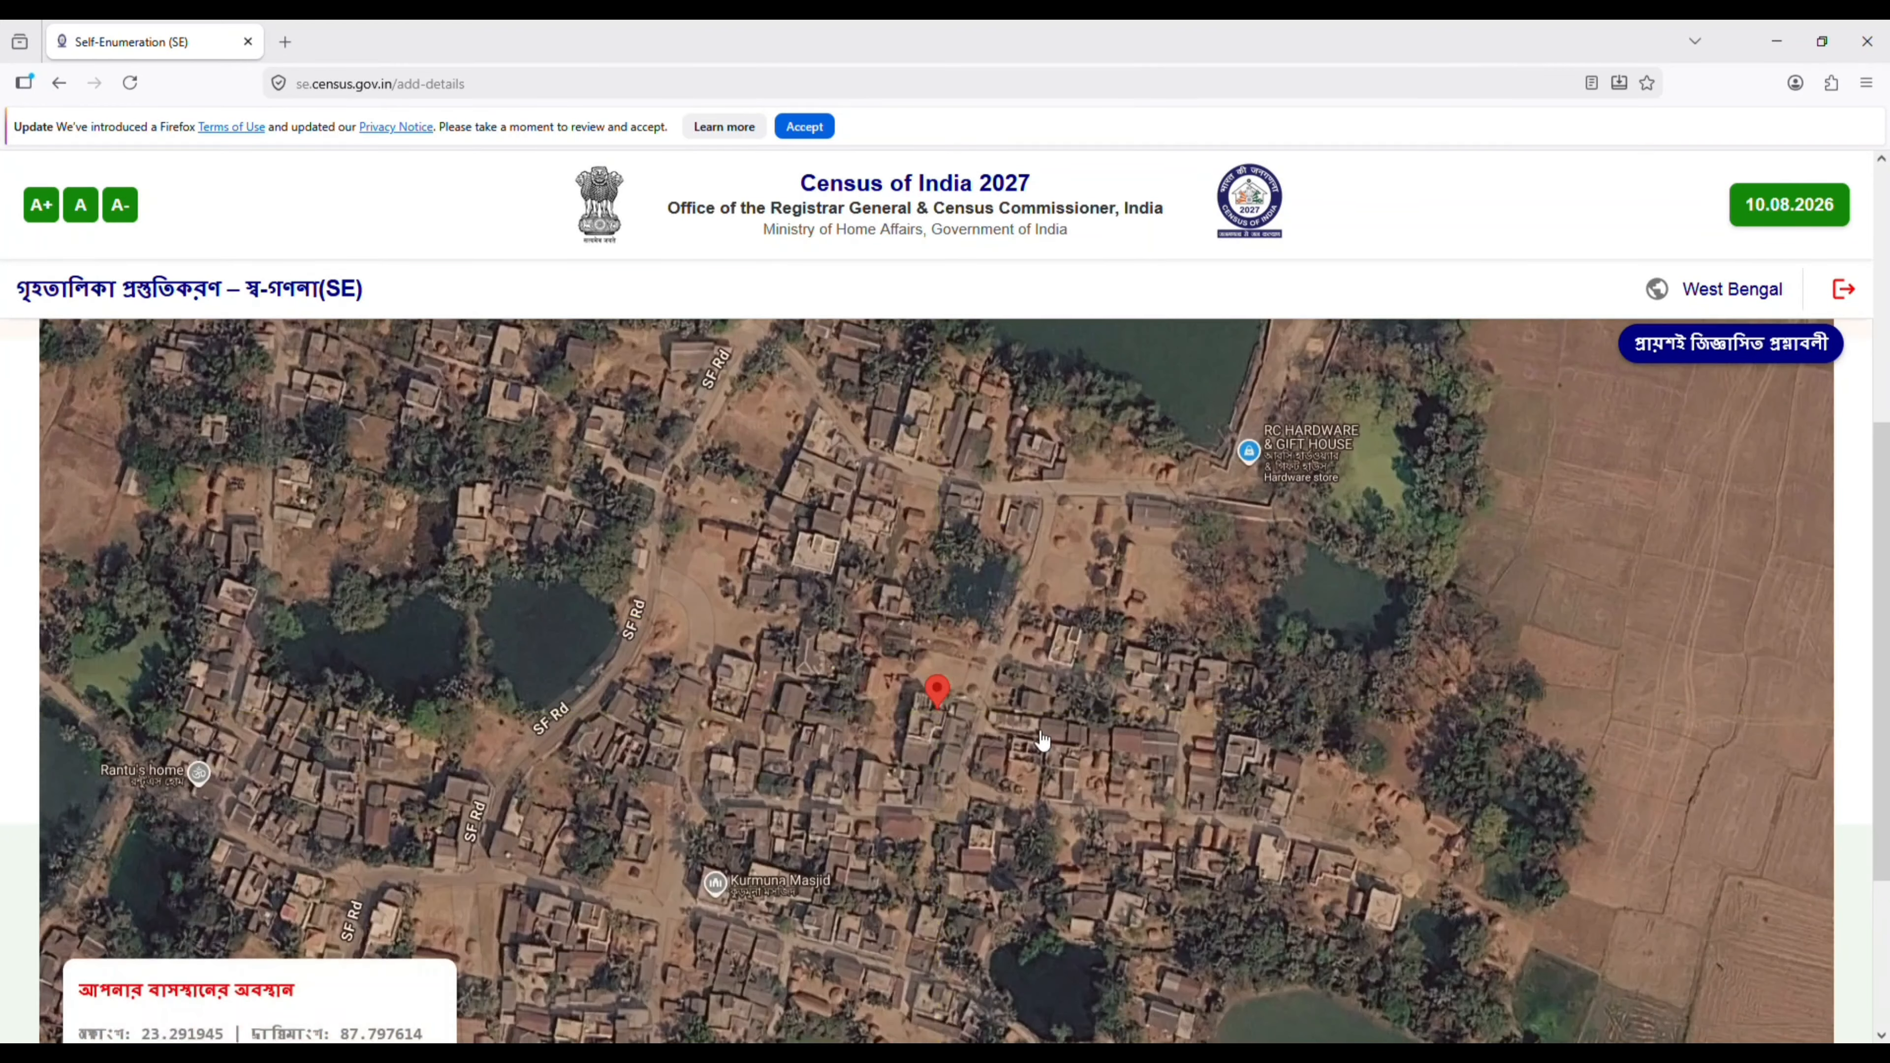
ctrl+scroll(1042, 739, up, 2)
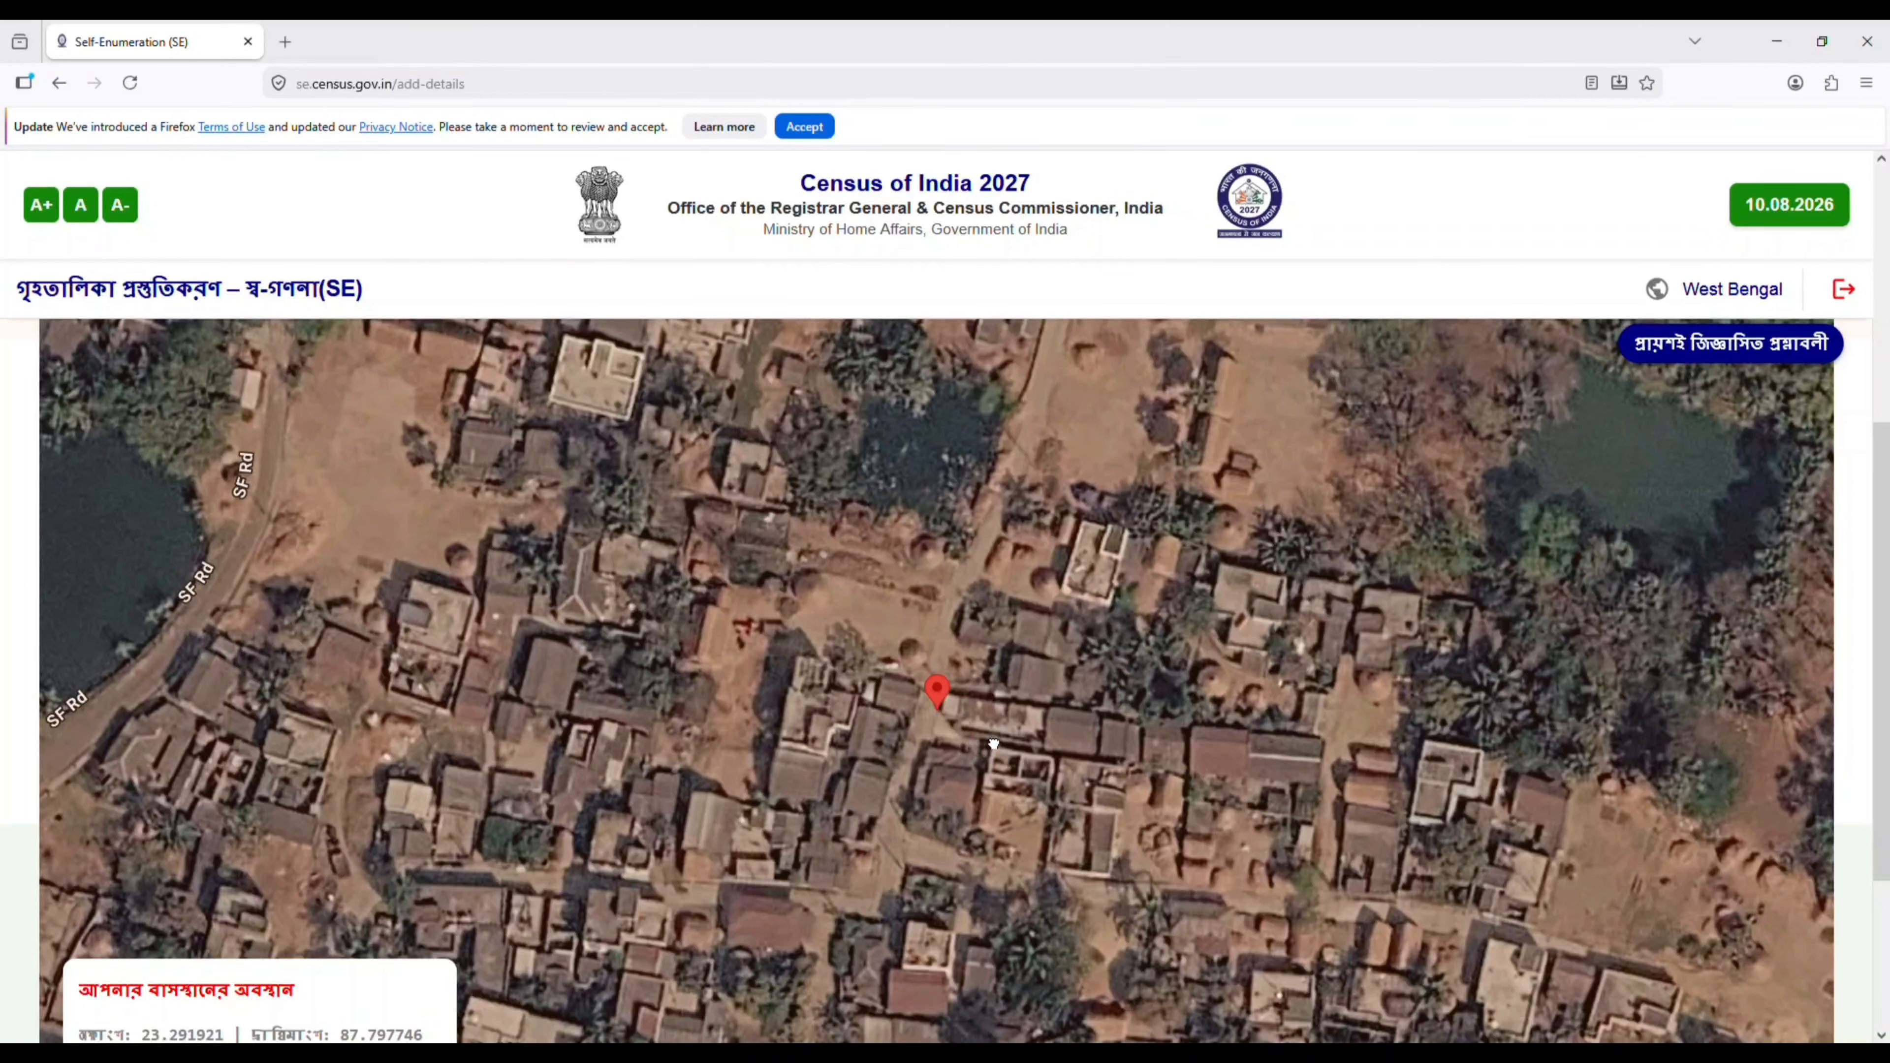
drag(993, 743, 1092, 752)
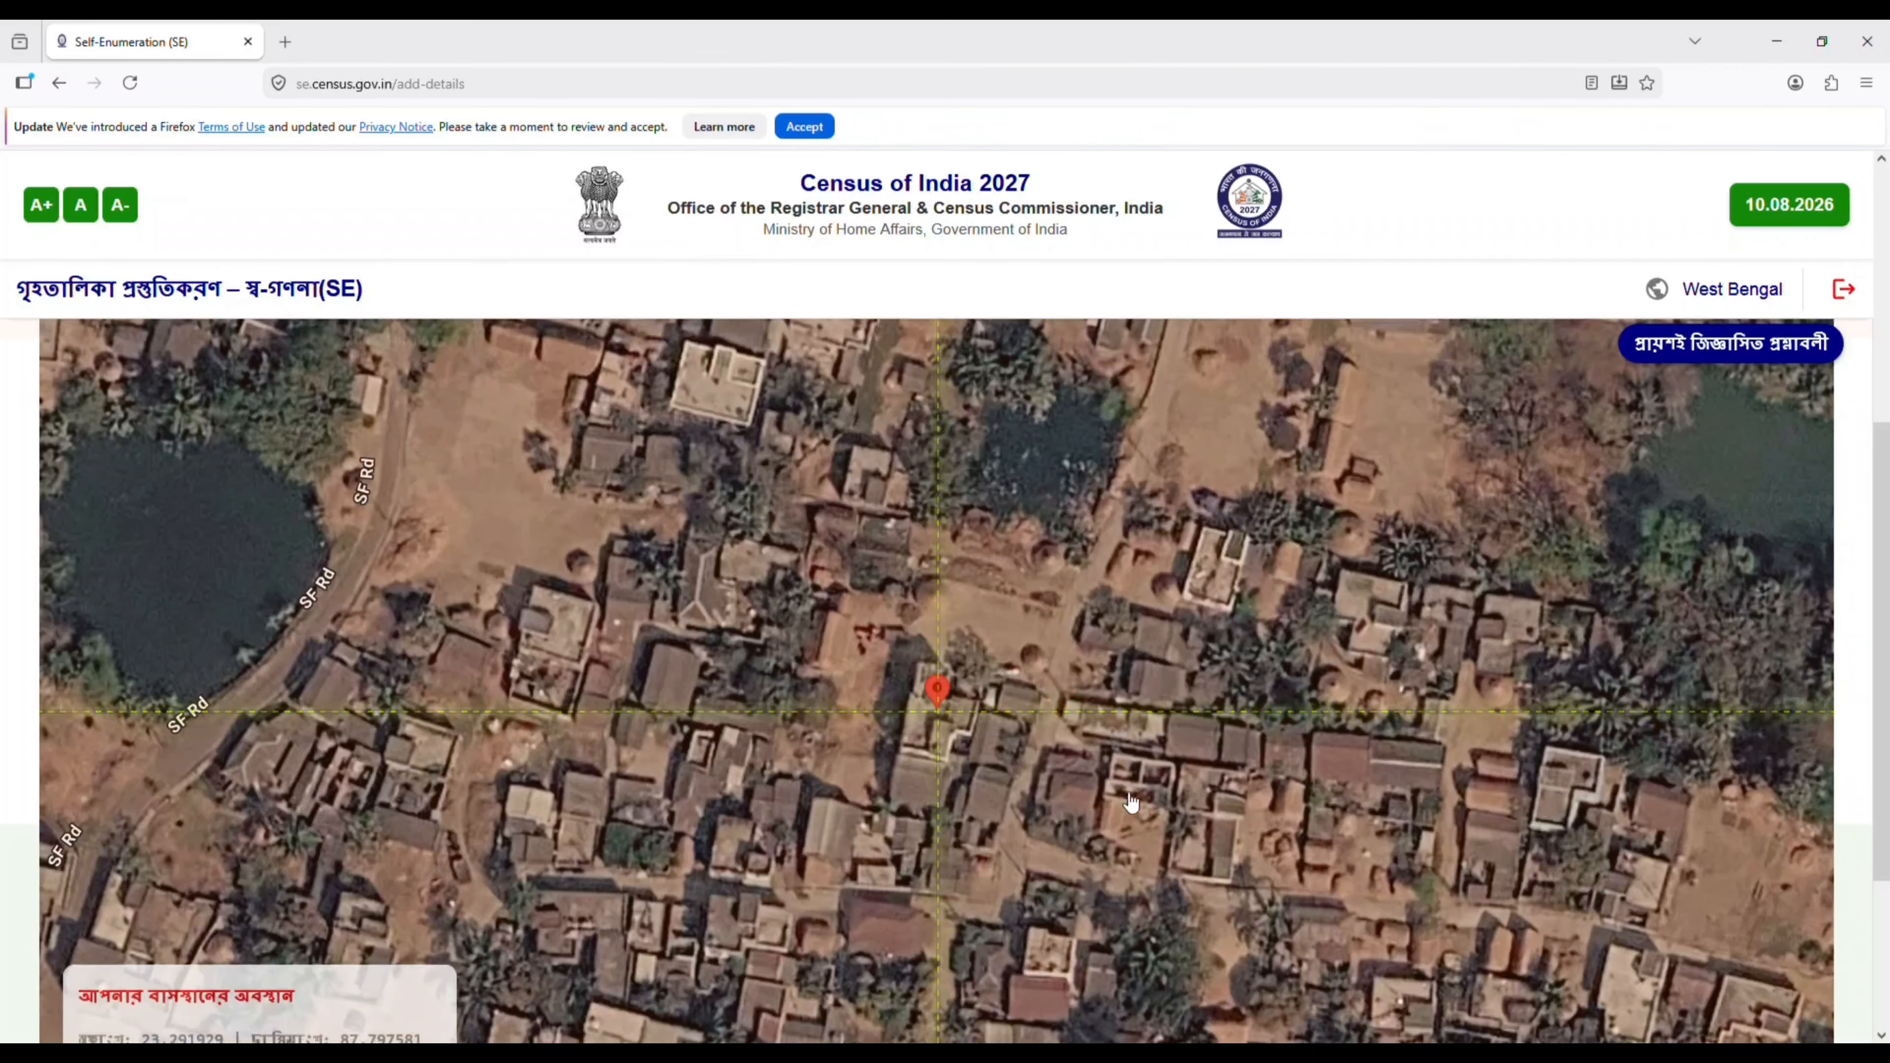
- Confirm the marked residence location, then save the location details and proceed to the census house details
scroll(1887, 885, down, 4)
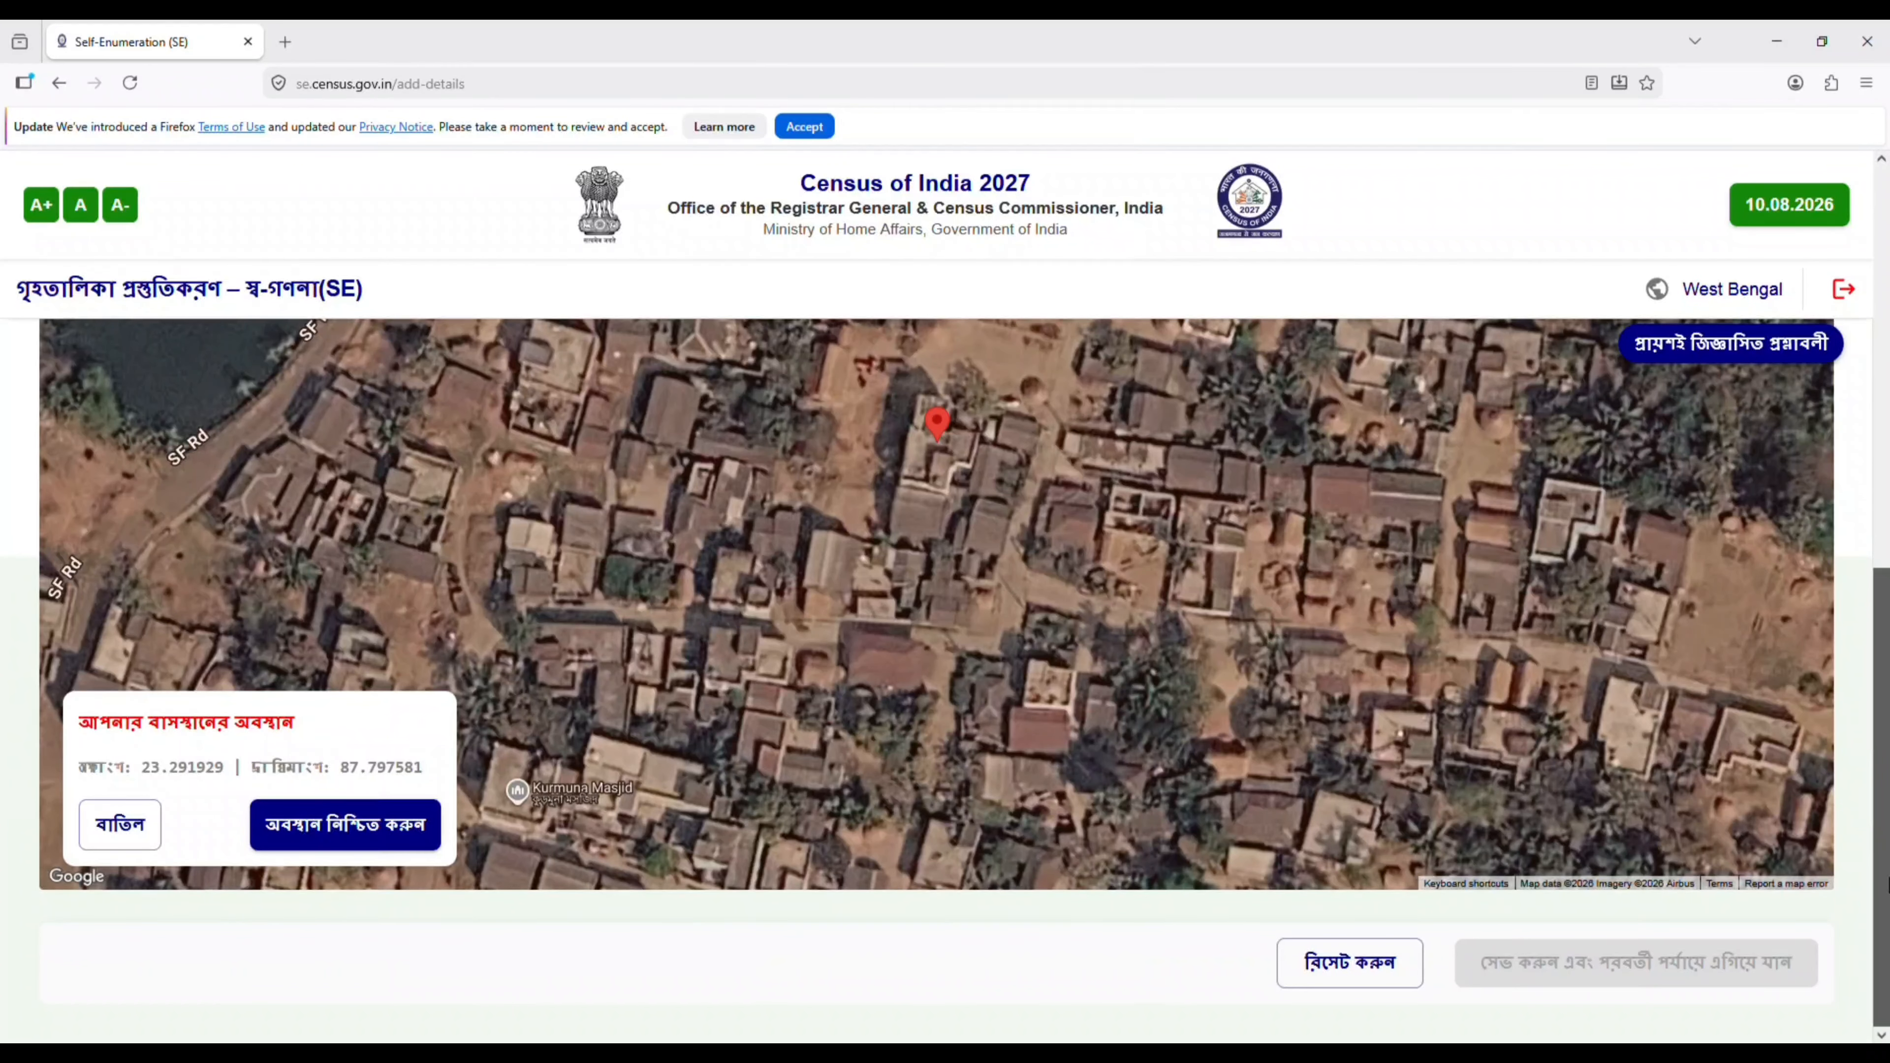
click(365, 833)
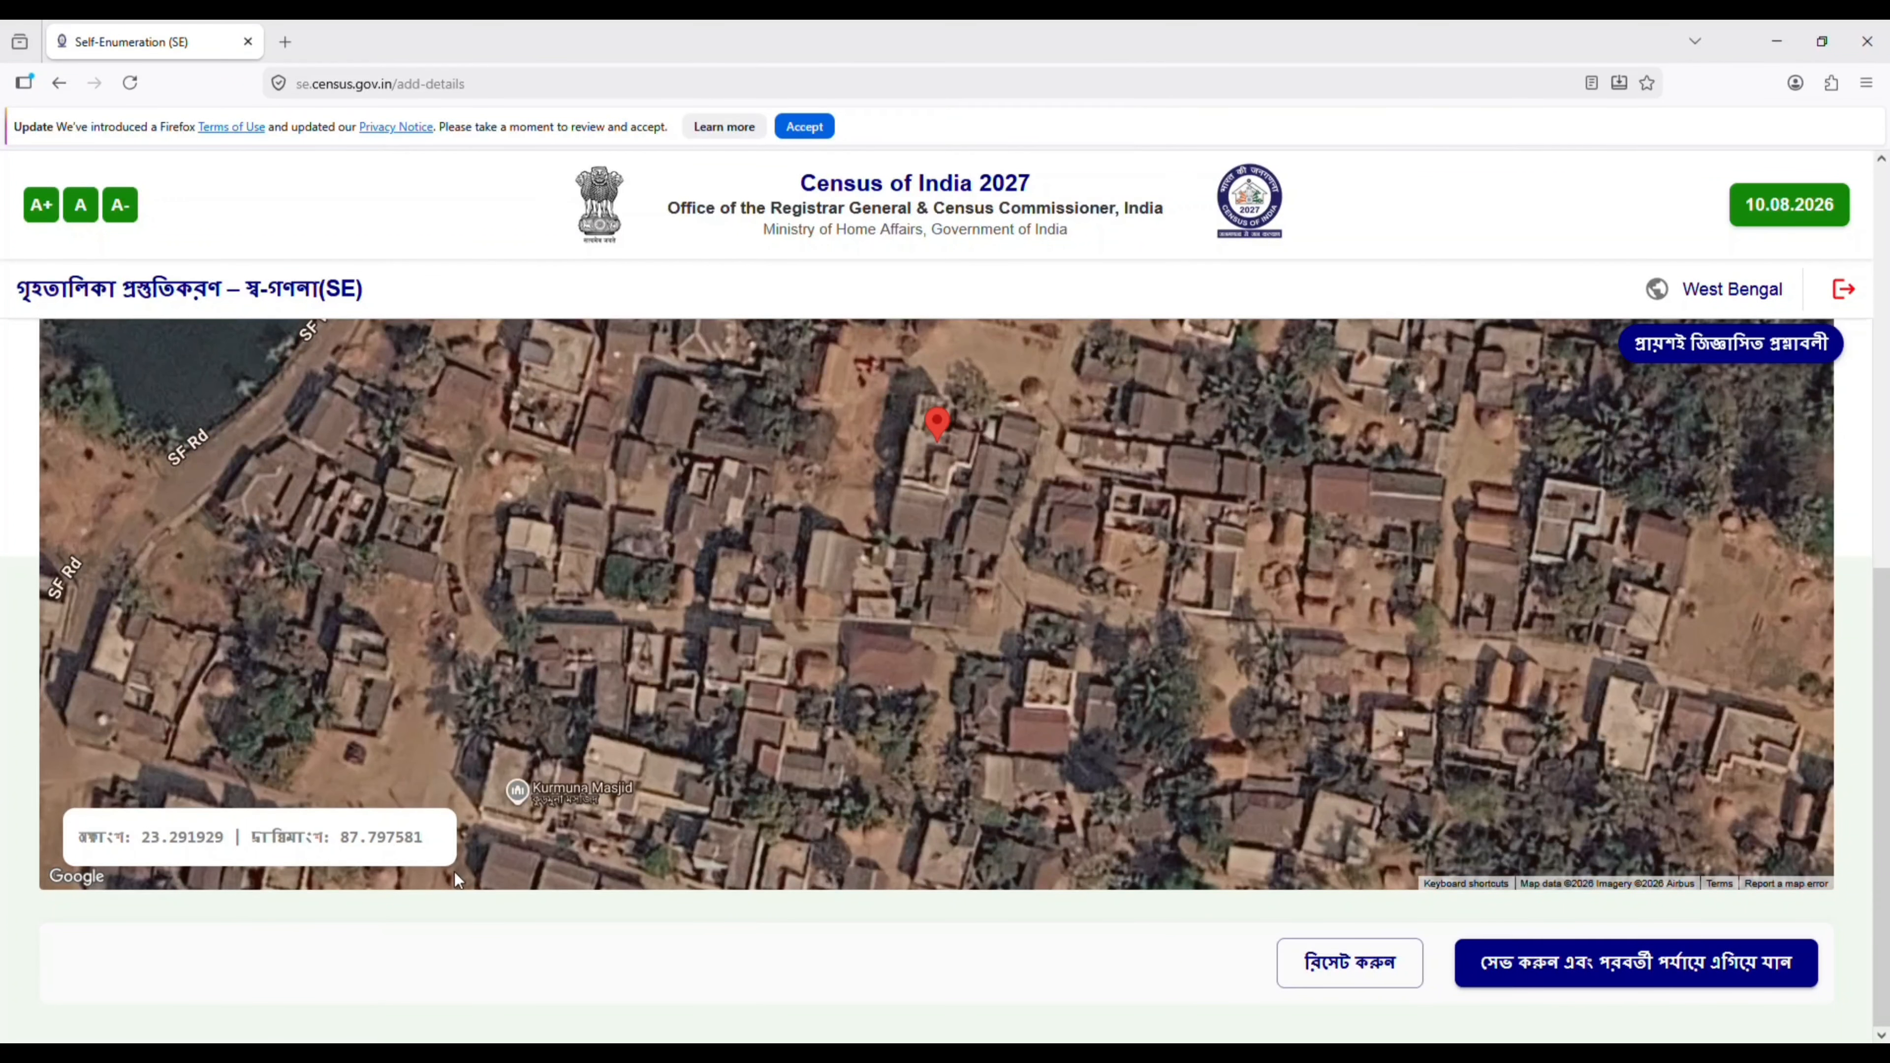
click(1523, 983)
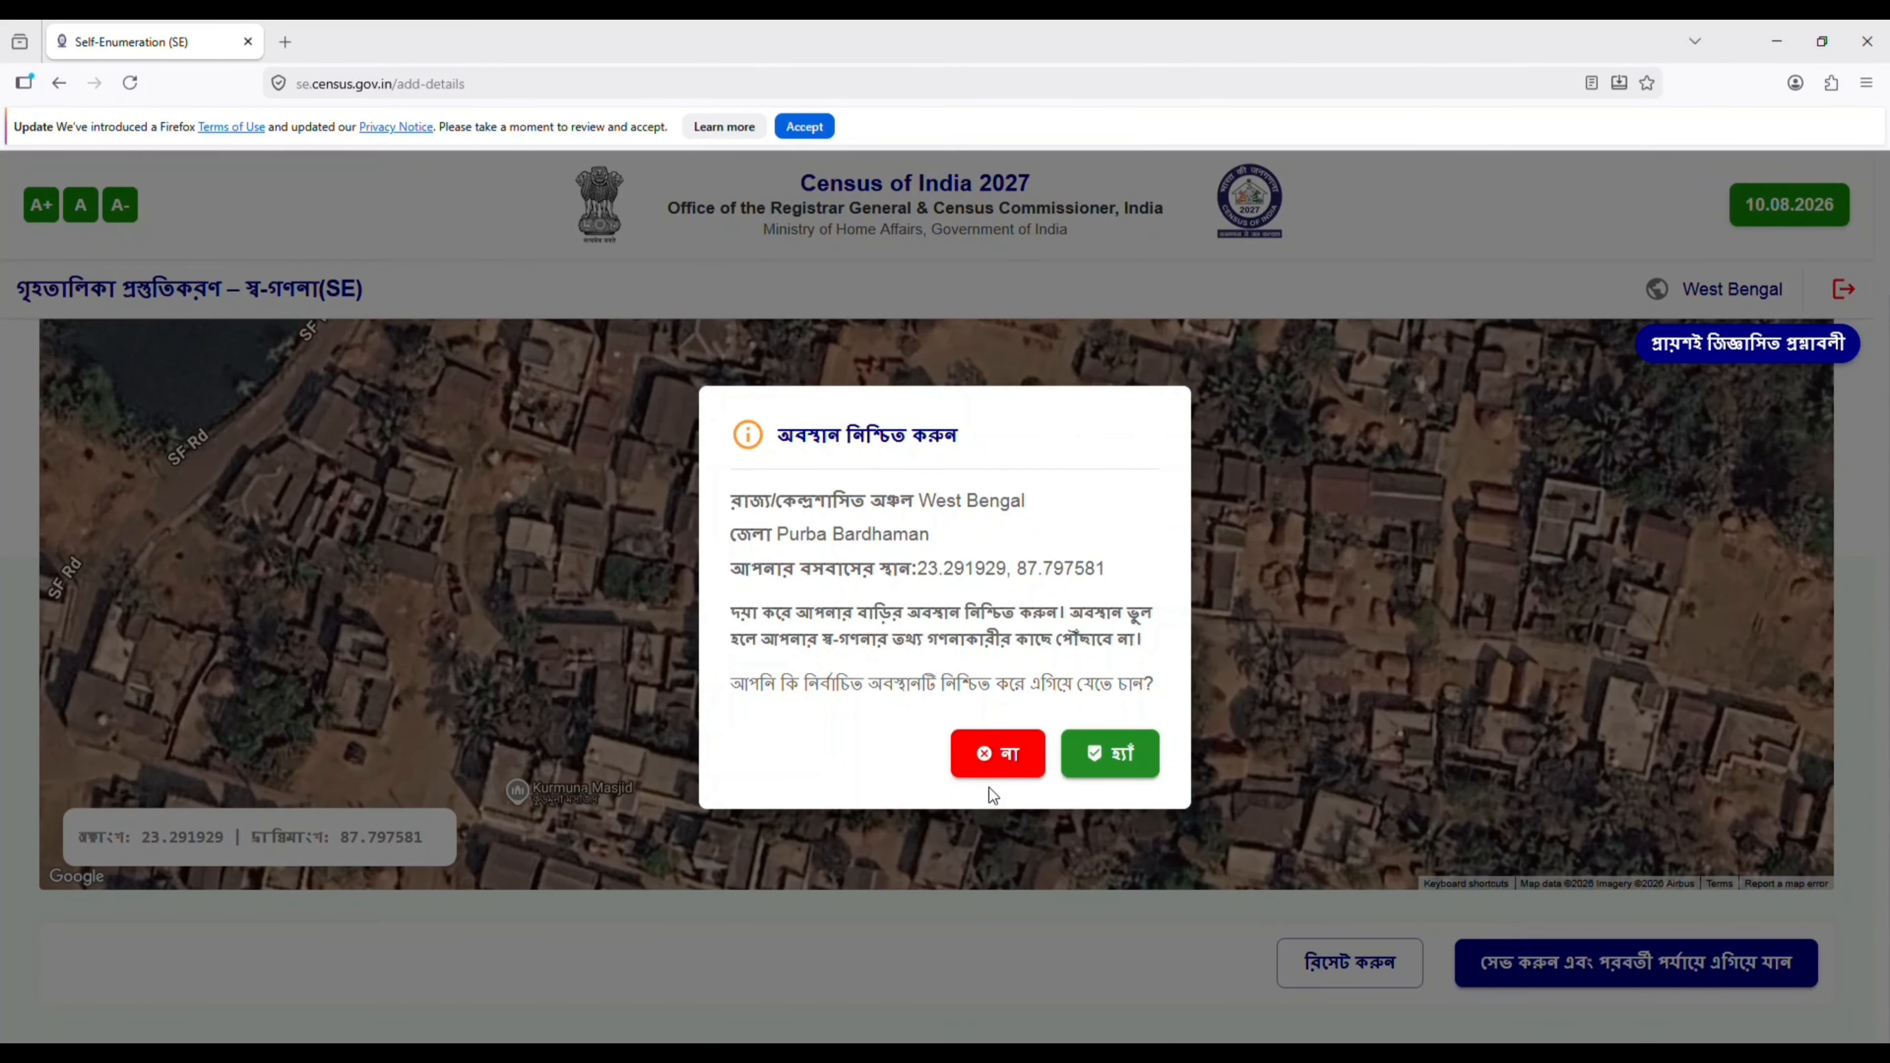
click(1111, 770)
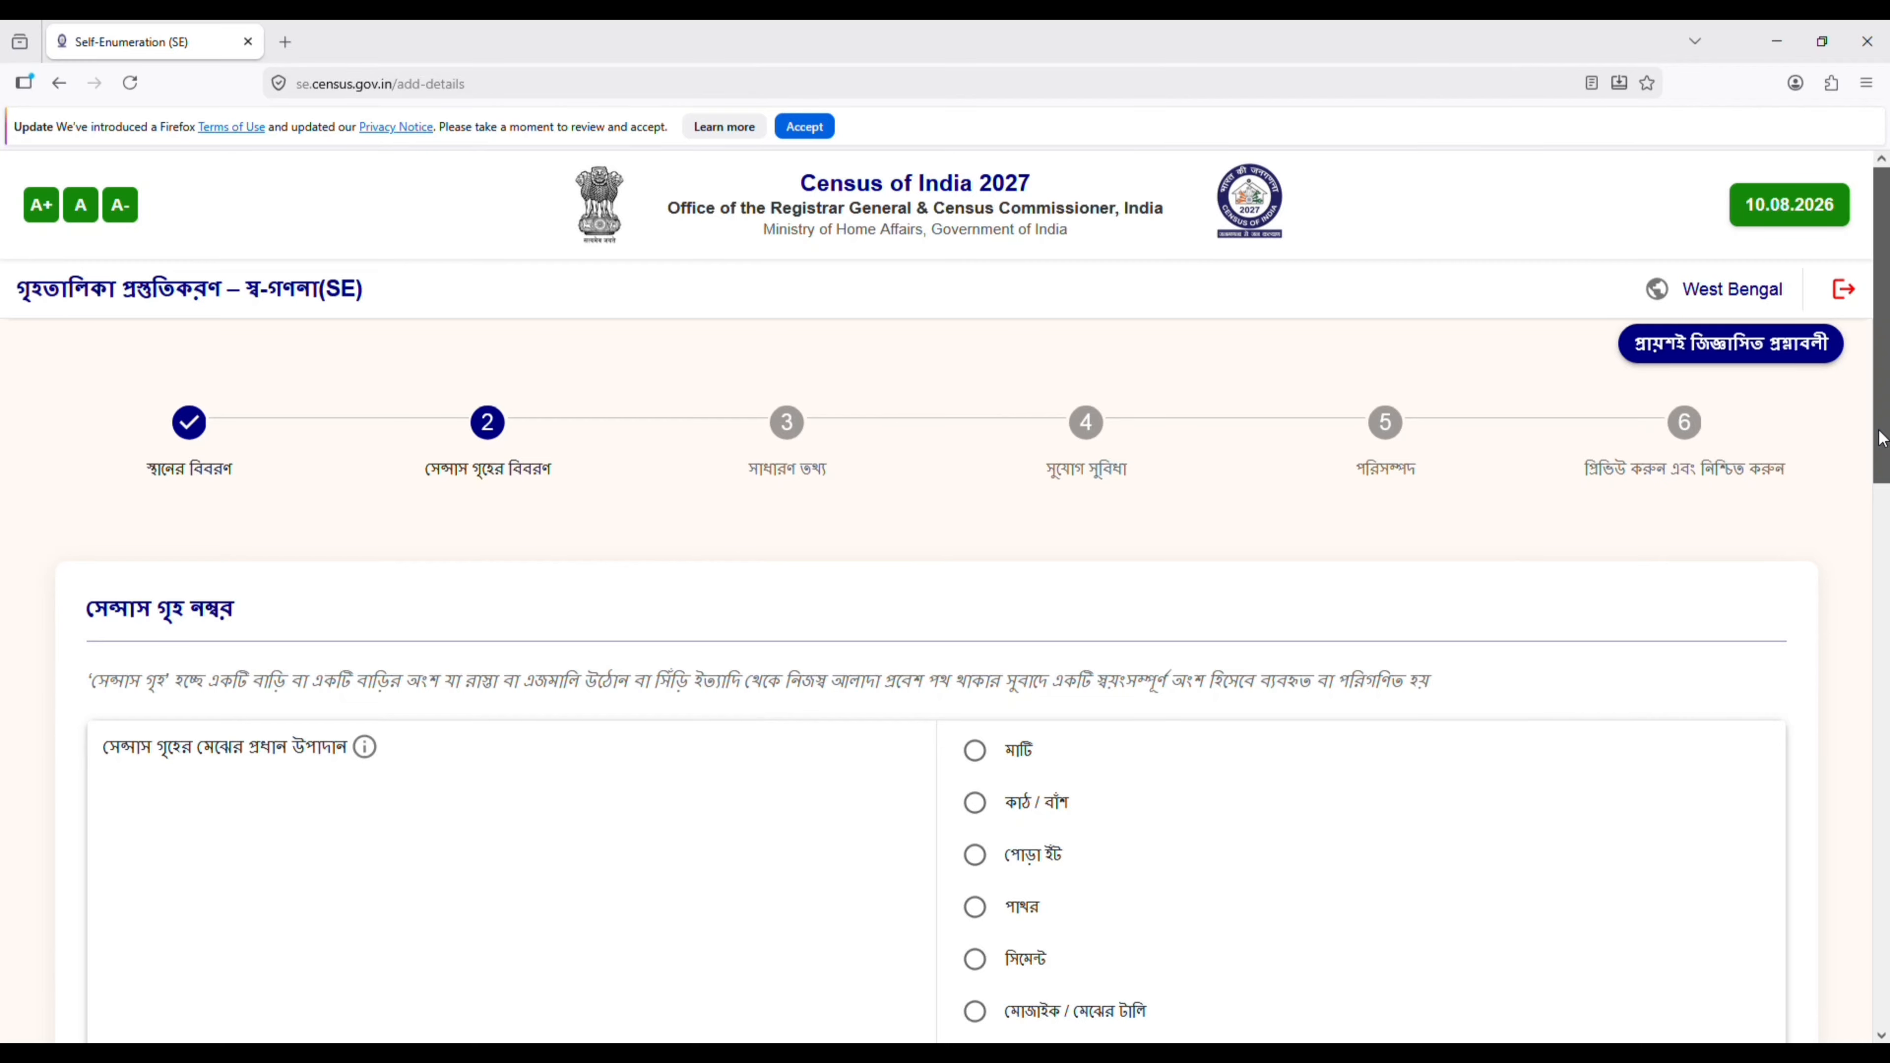
- Set the census house's main materials to cement (সিমেন্ট) for the floor, burnt brick (পোড়া ইঁট) for the walls and concrete (কংক্রীট) for the roof
drag(1881, 439, 1872, 530)
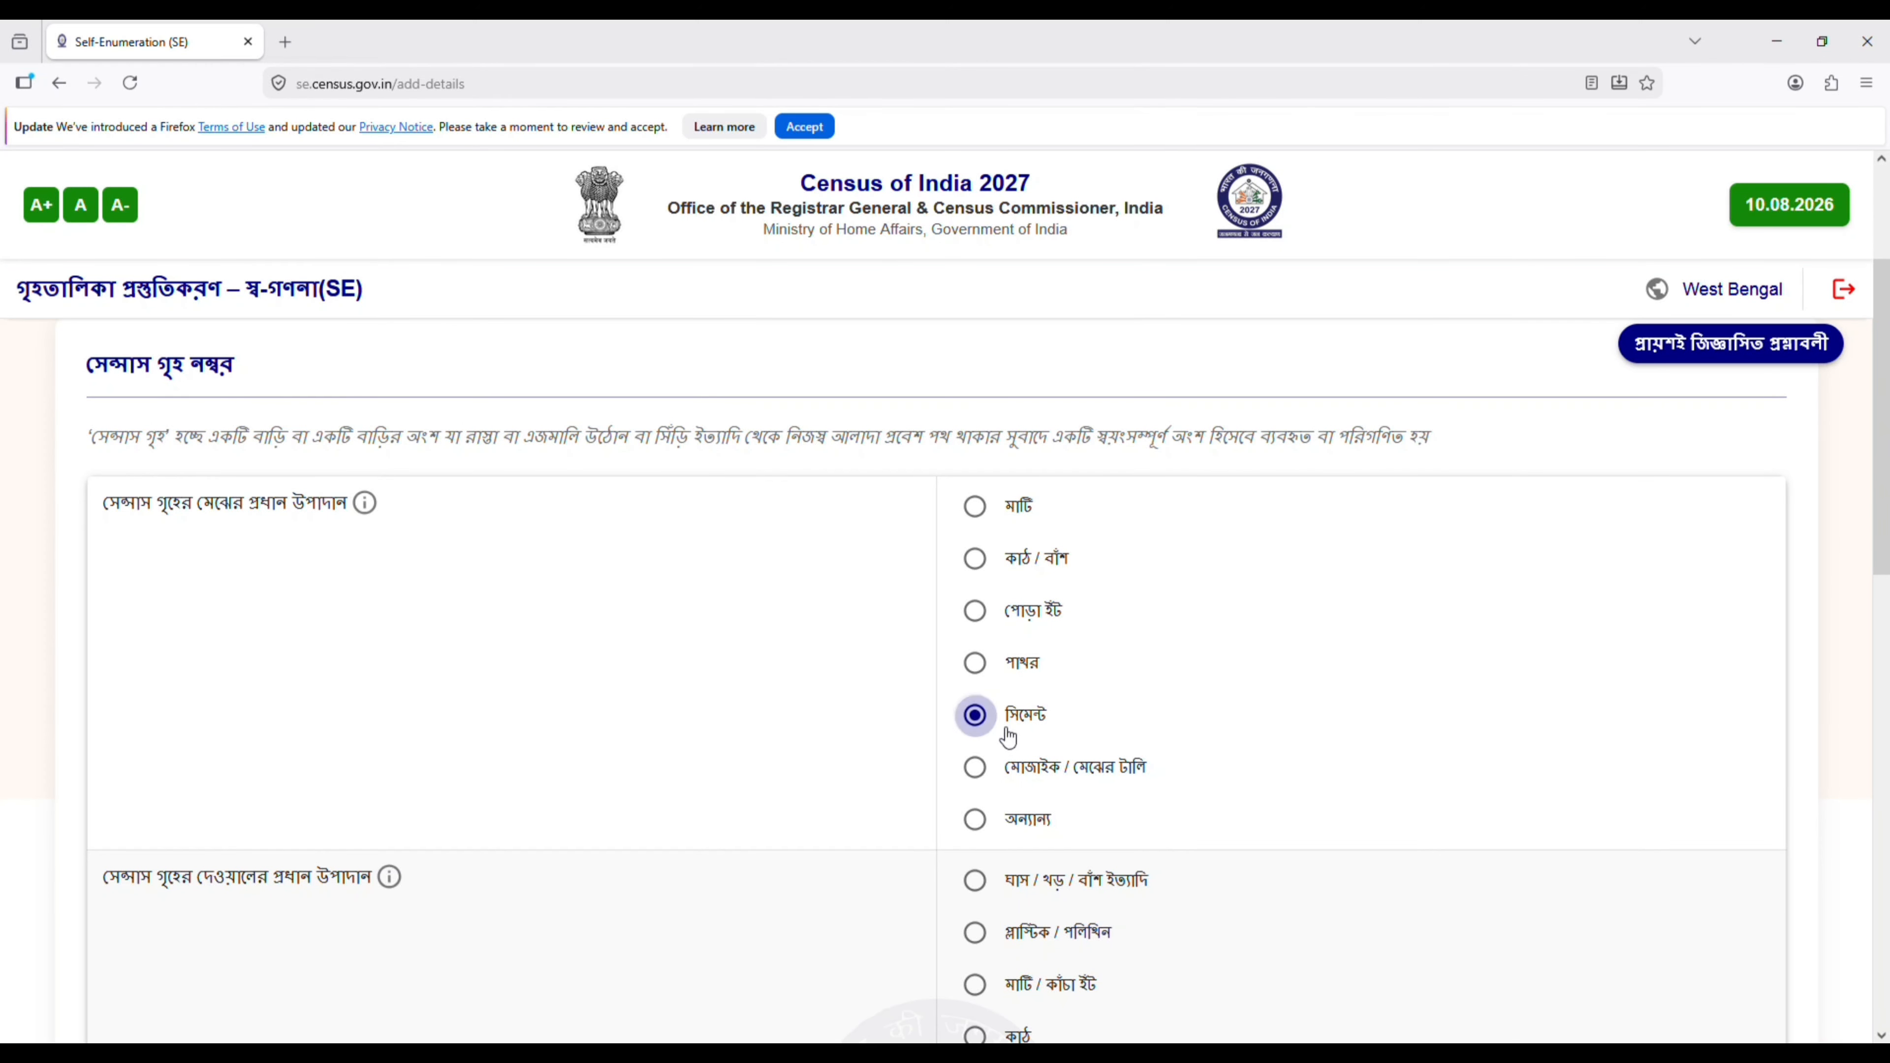
drag(1887, 422, 1887, 563)
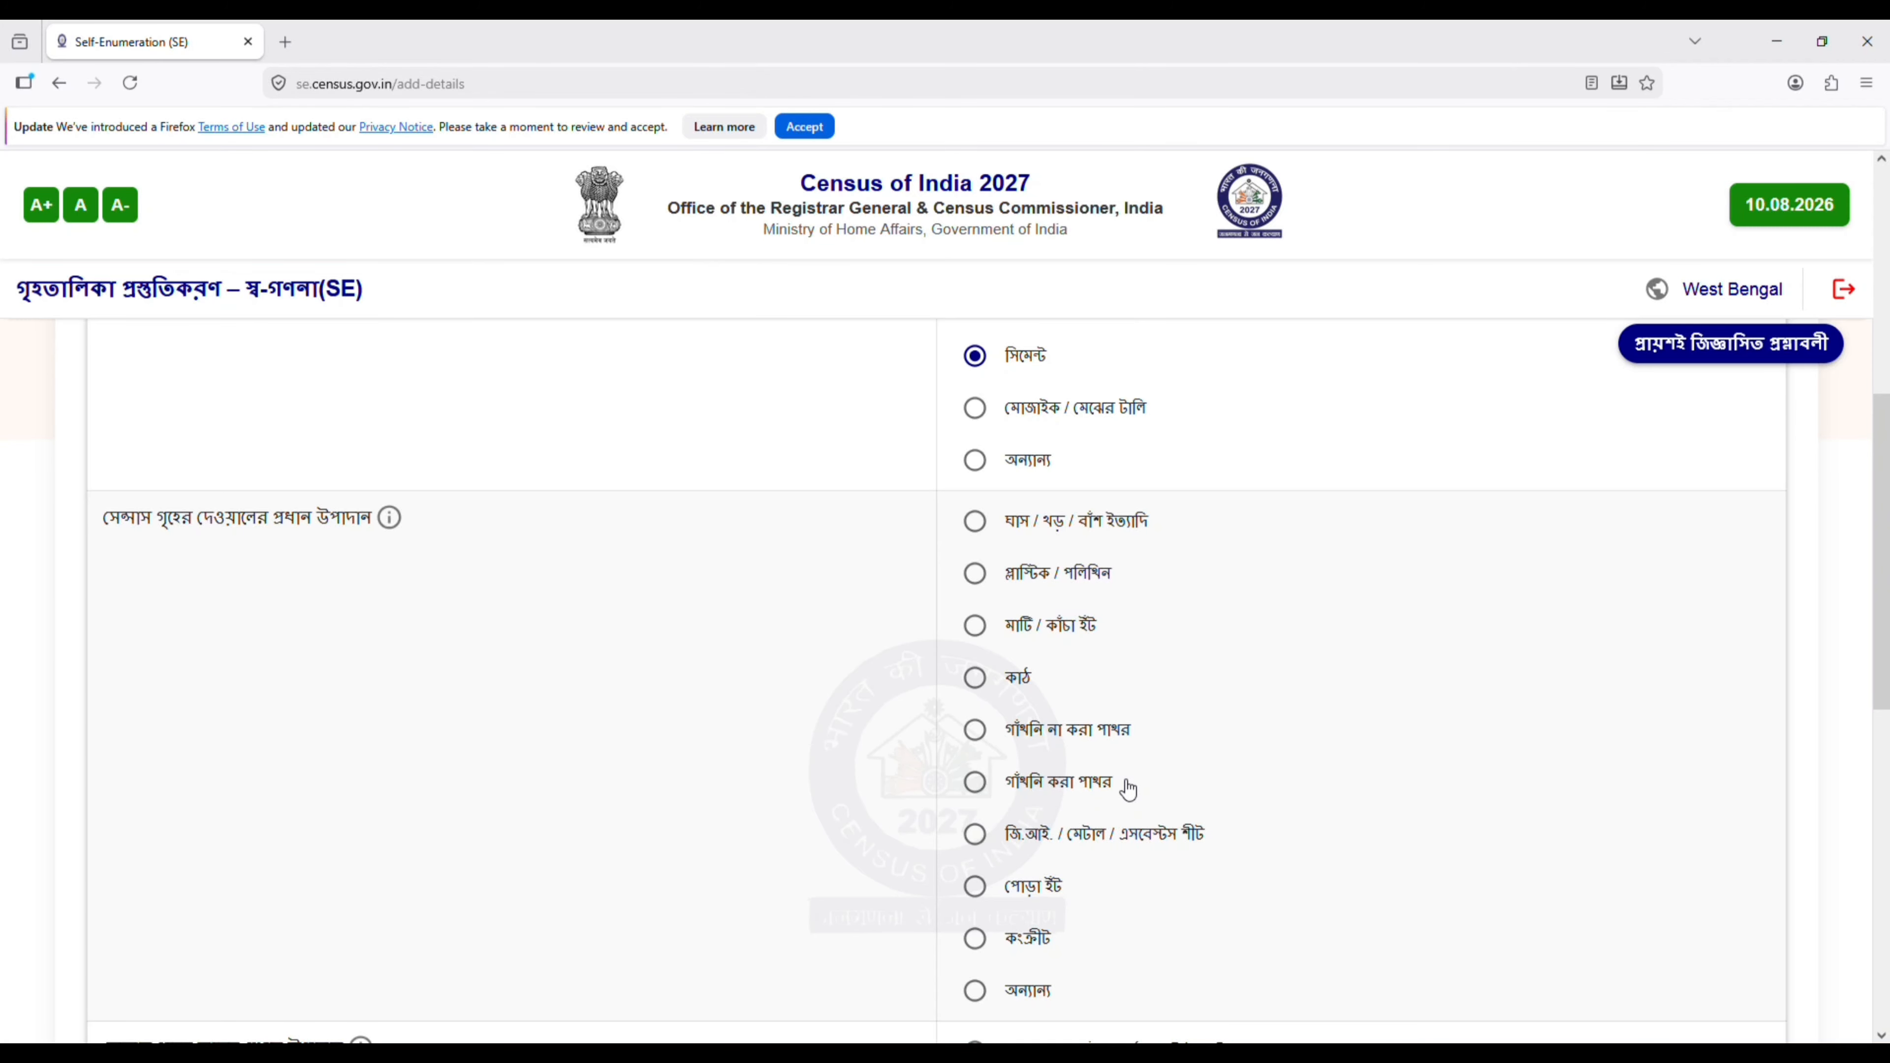
drag(1884, 522, 1884, 541)
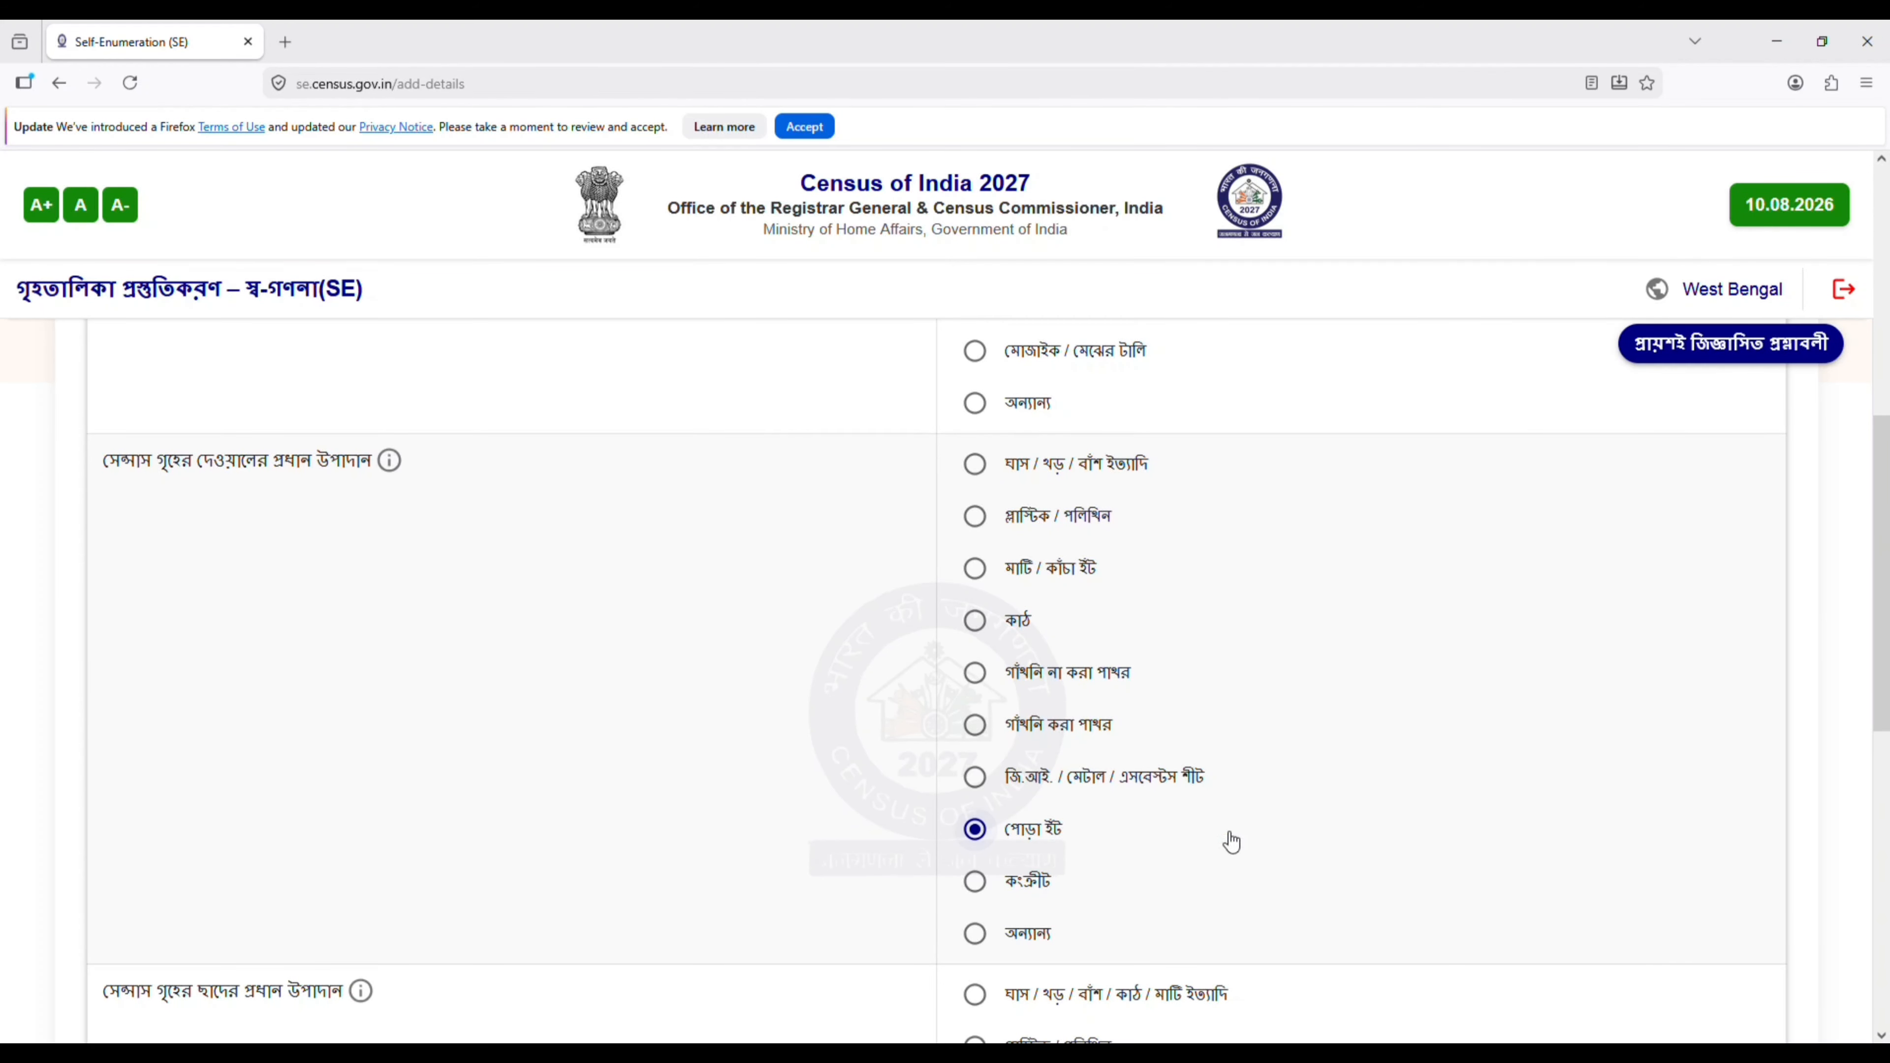
drag(1884, 522, 1886, 725)
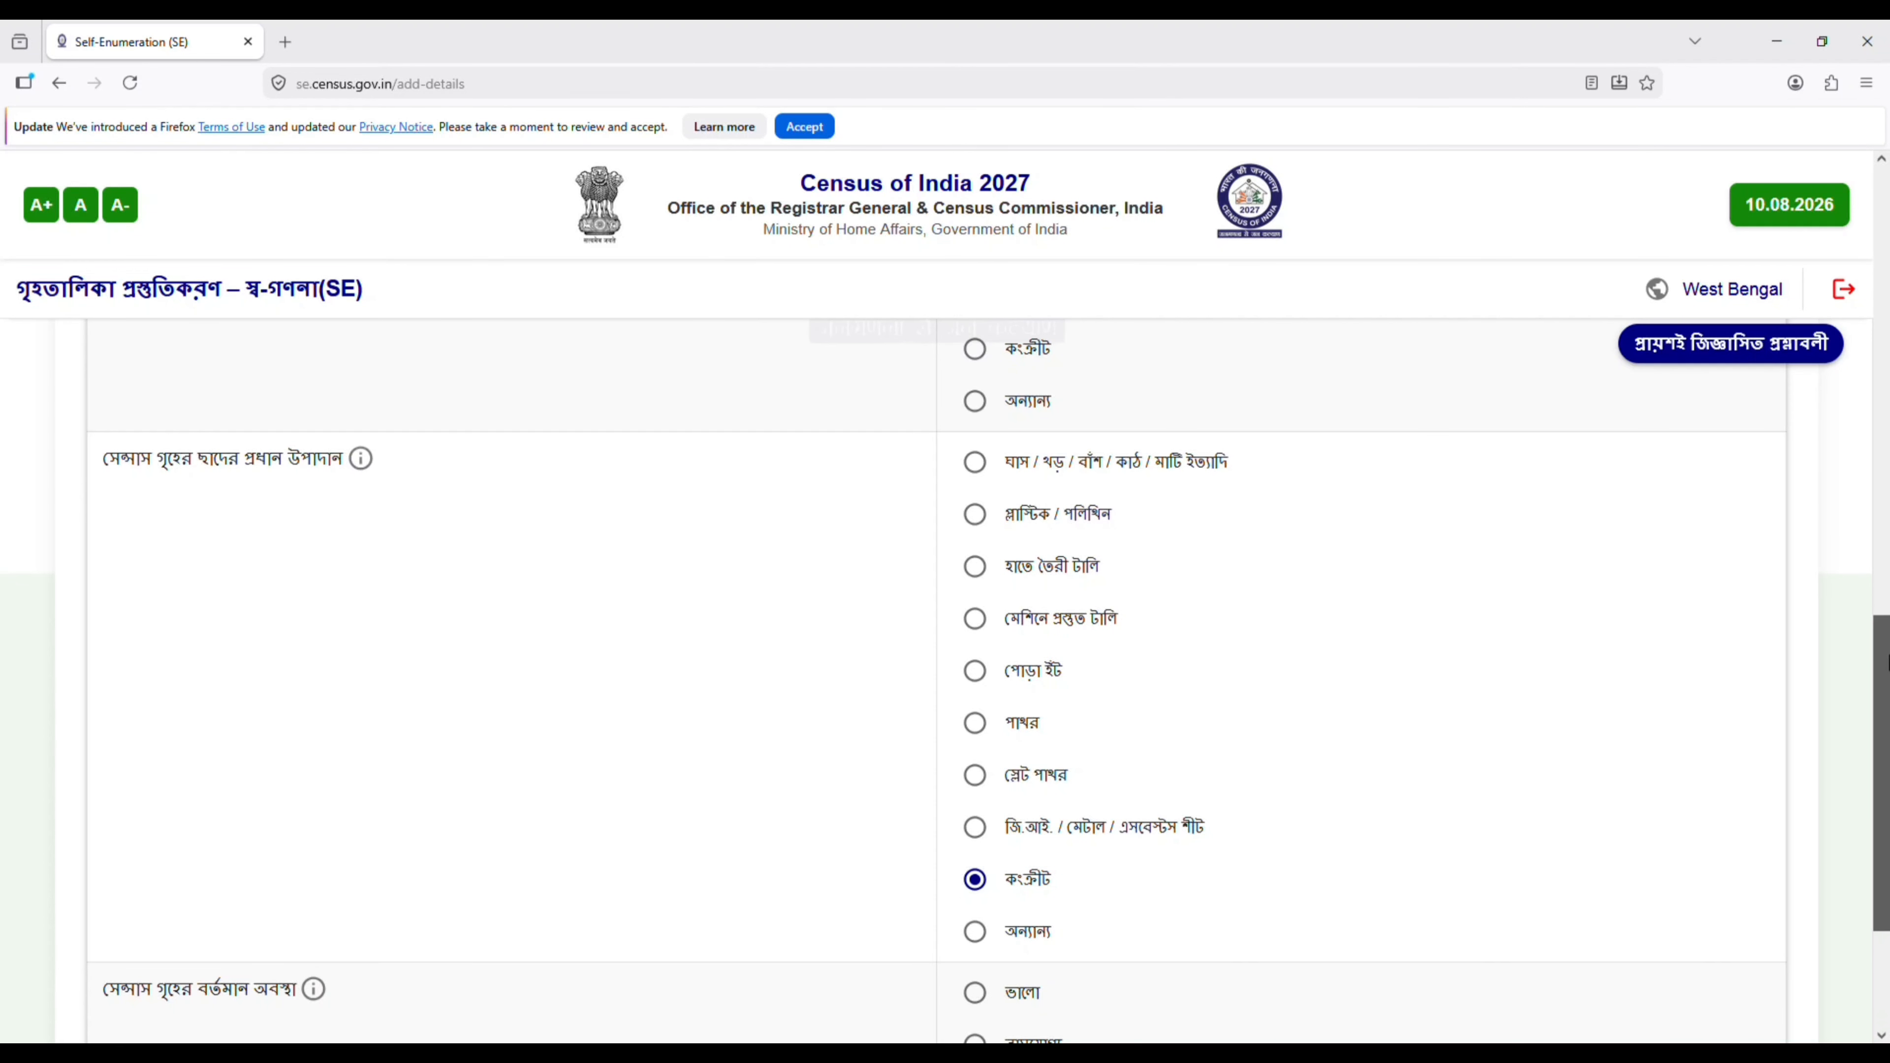
scroll(1882, 745, down, 3)
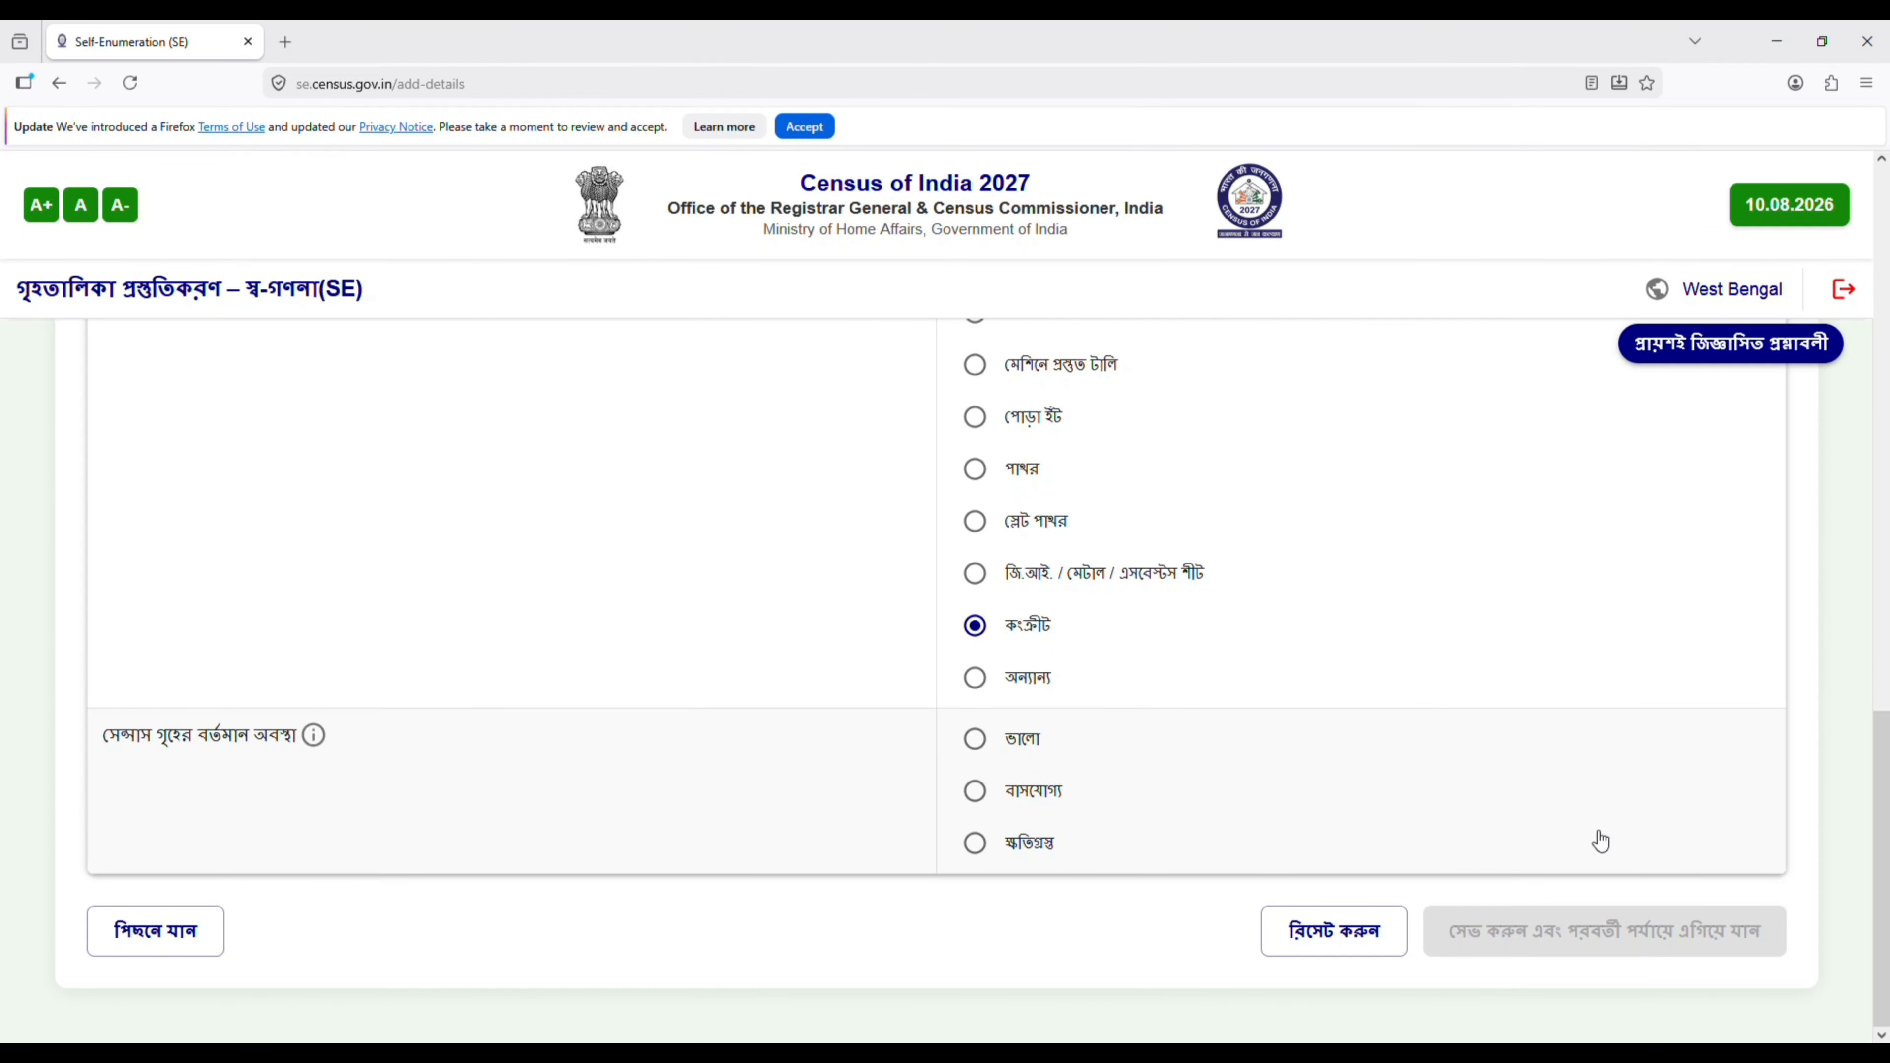